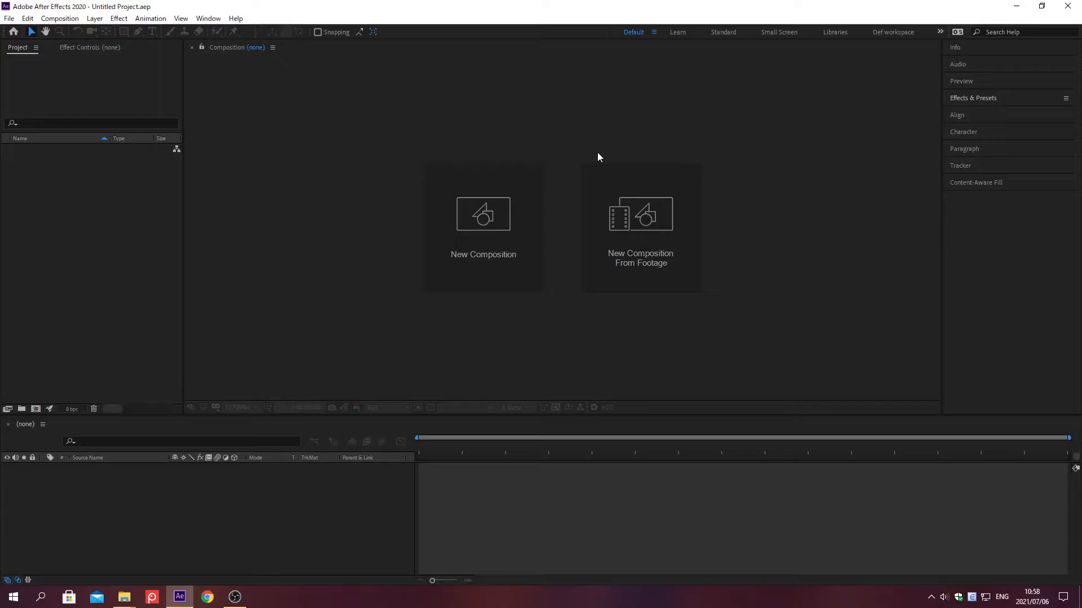
# Create a composition named Tokyo with a duration of 0;00;02;00 and background colour 000000.
pyautogui.click(36, 409)
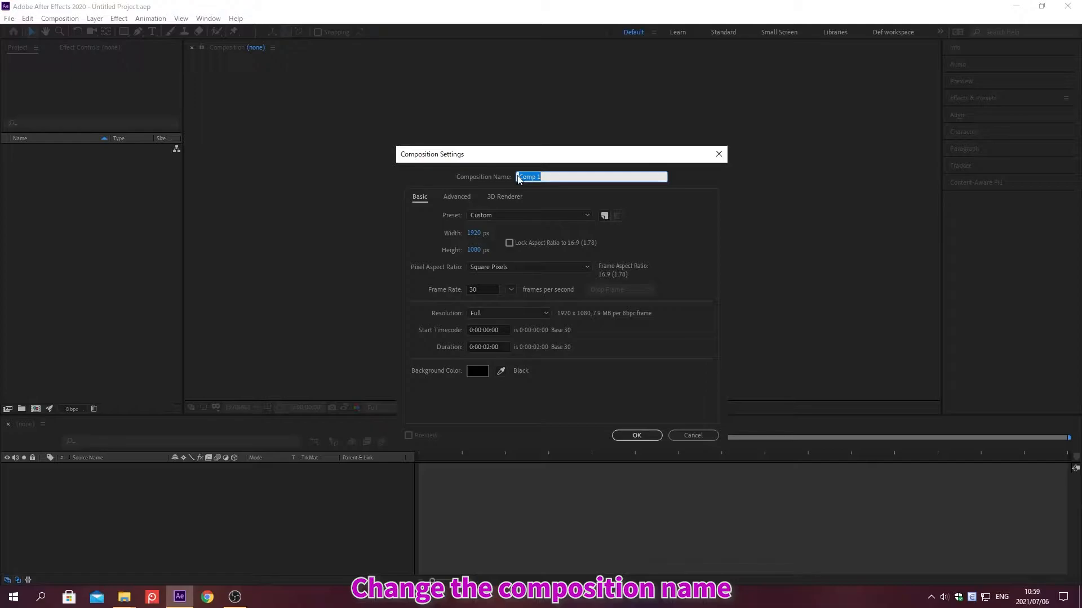
pyautogui.write('Tokyo')
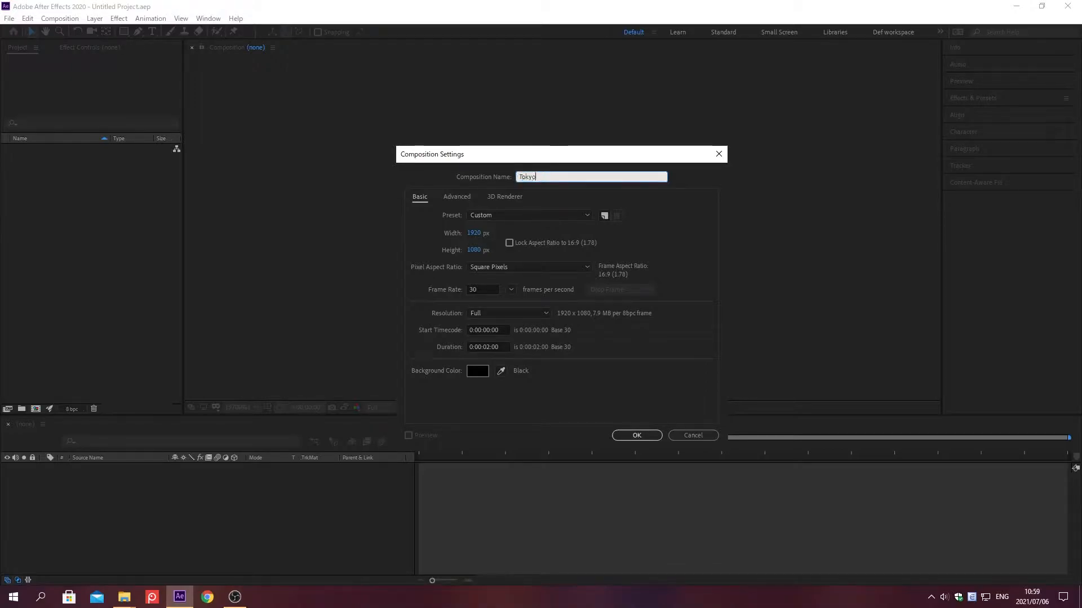
pyautogui.click(468, 344)
pyautogui.write('0;00;02;00')
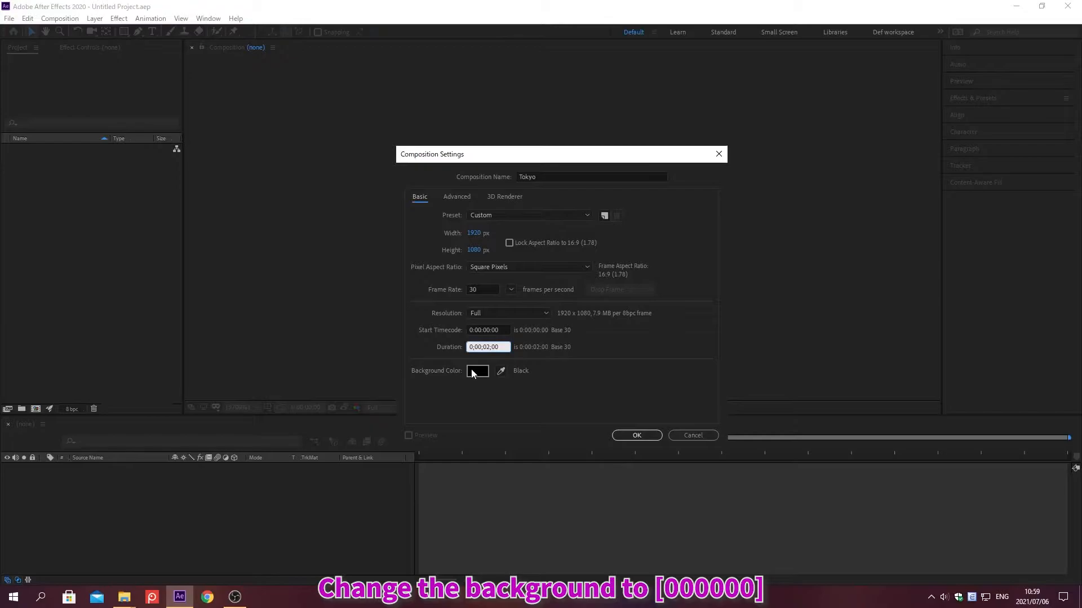
pyautogui.click(472, 373)
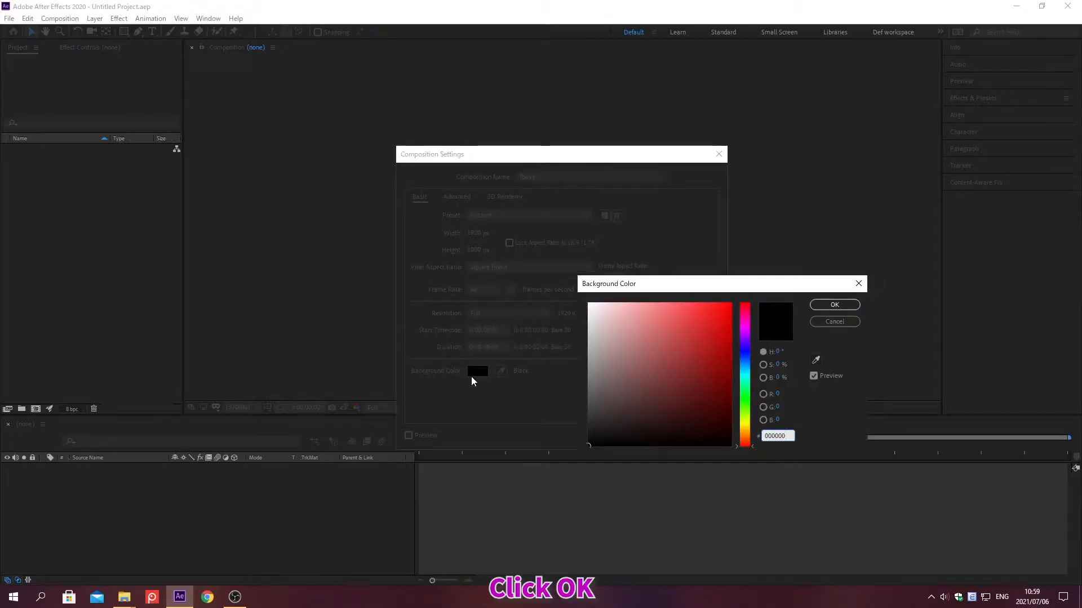
pyautogui.click(834, 306)
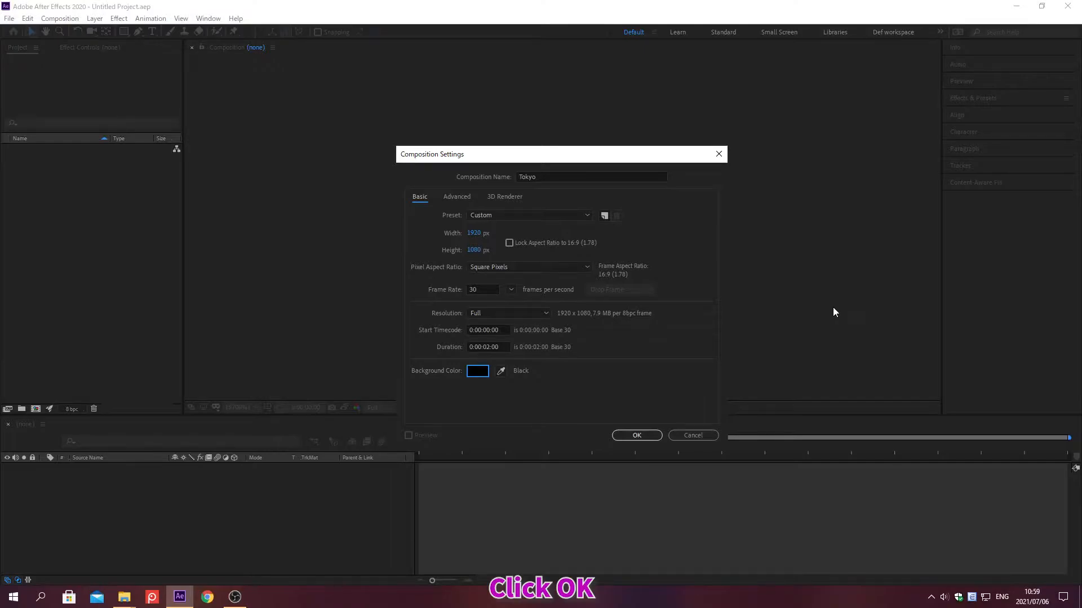
pyautogui.click(636, 438)
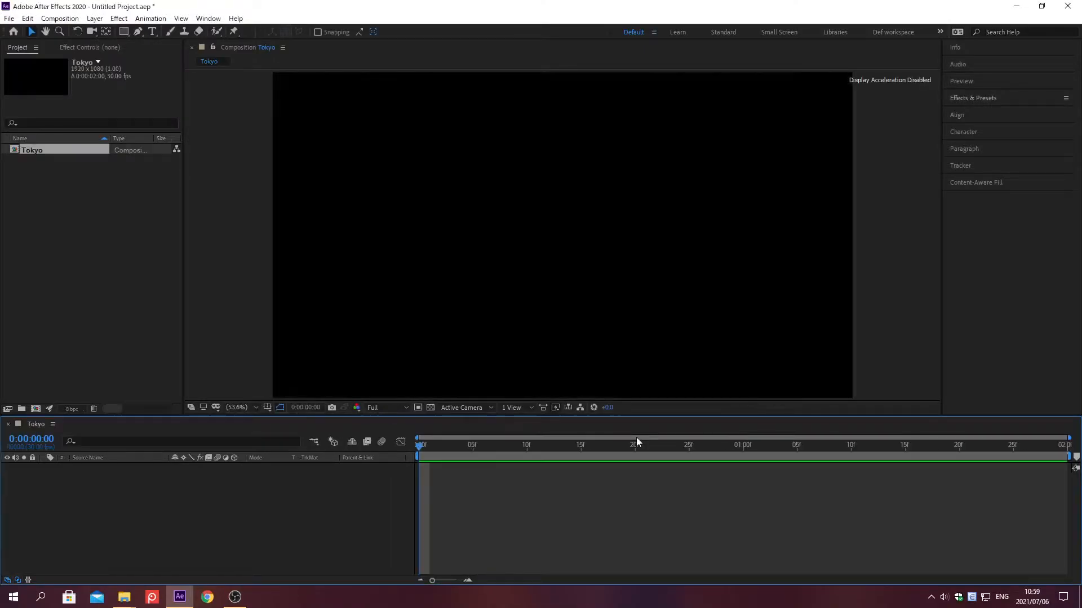
# Import the files 01 tokyo.jpg and 03 Sound Effect.mp3 into the project.
pyautogui.hotkey('ctrl', 'i')
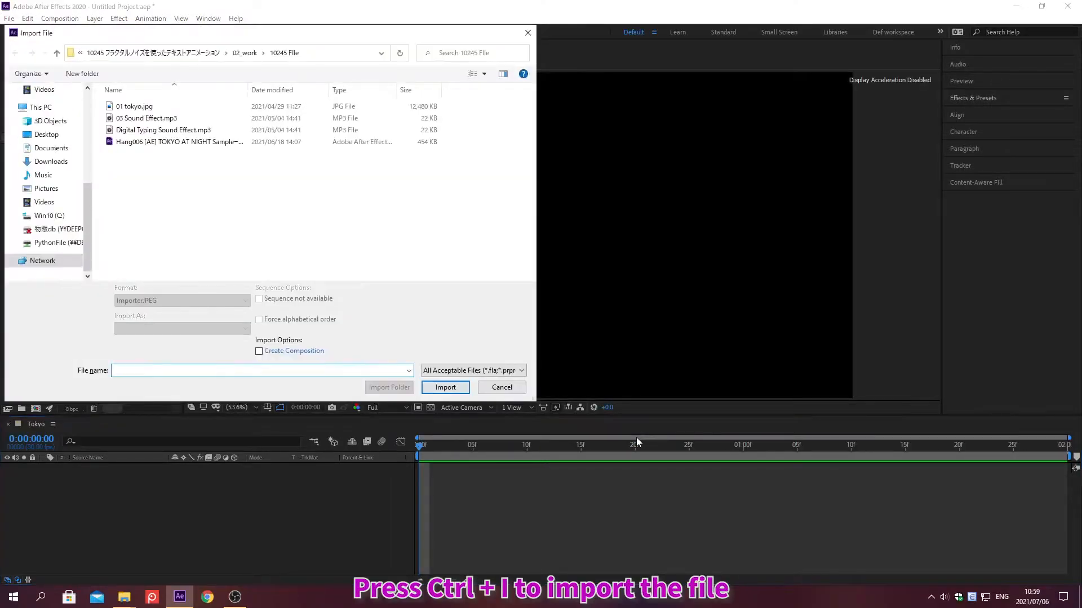
pyautogui.hotkey('alt', 'd')
pyautogui.press('Return')
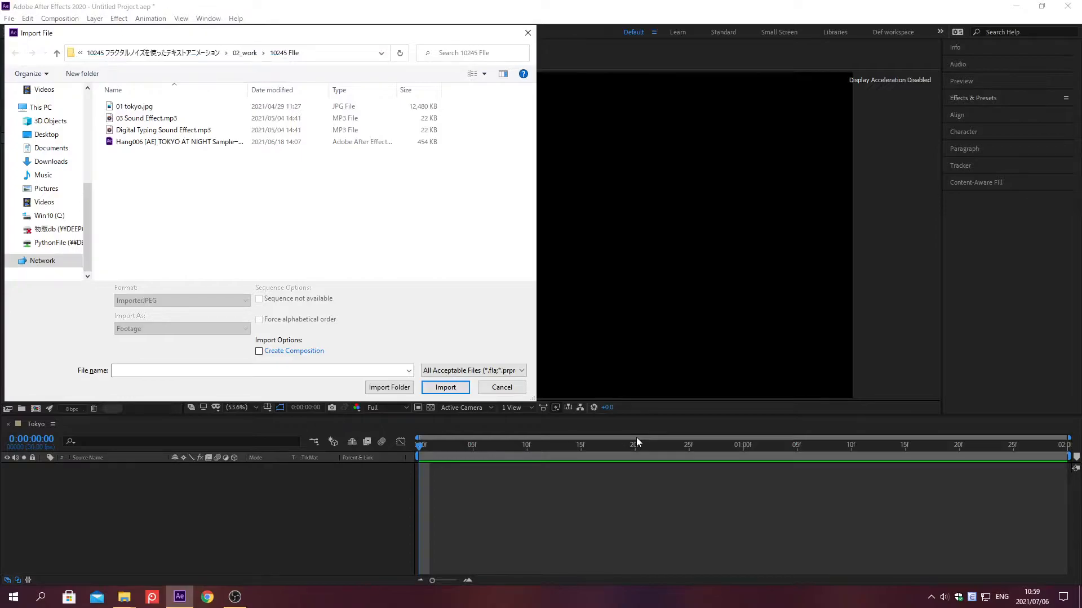
pyautogui.click(135, 107)
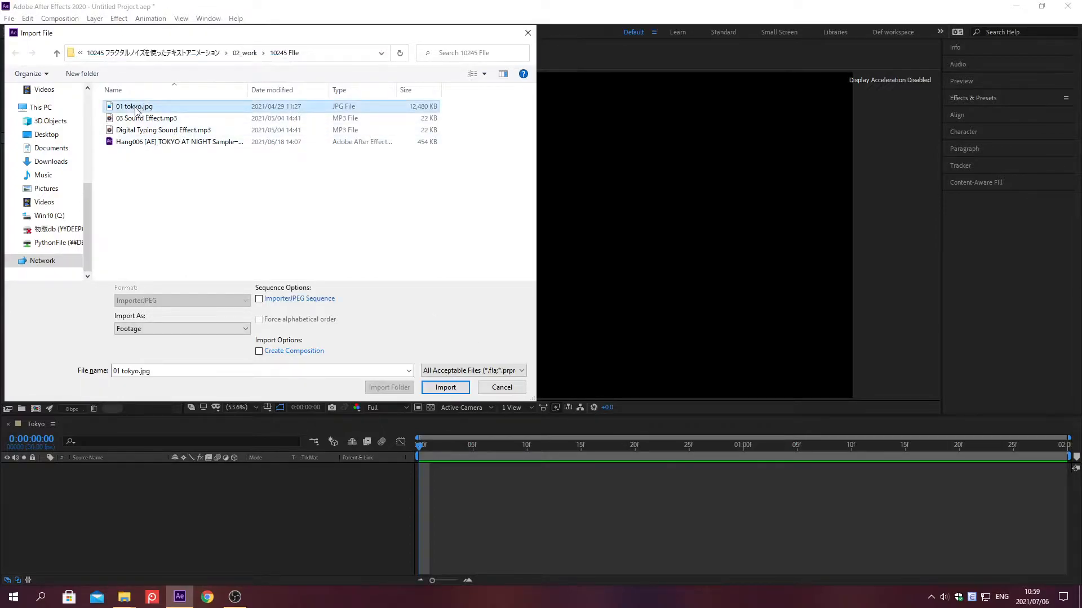
pyautogui.keyDown('ctrl'); pyautogui.click(140, 119); pyautogui.keyUp('ctrl')
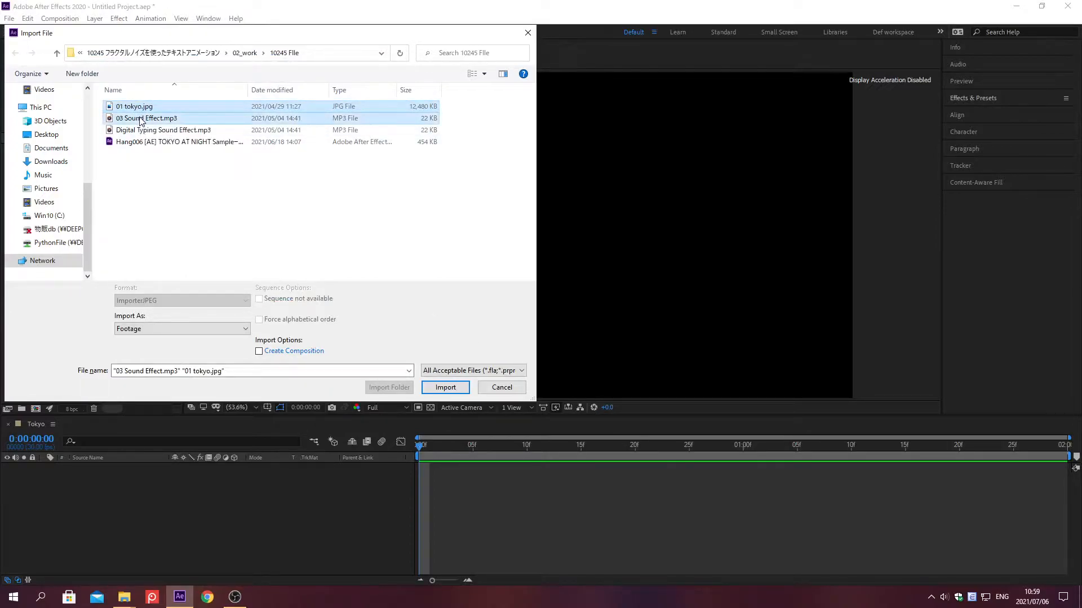
pyautogui.press('Return')
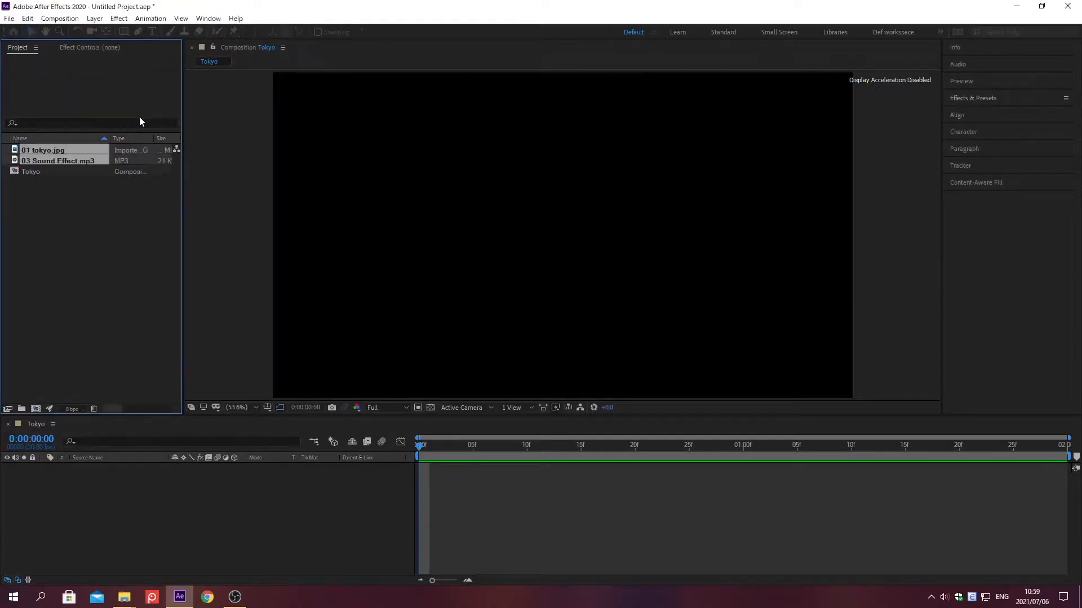
pyautogui.click(75, 354)
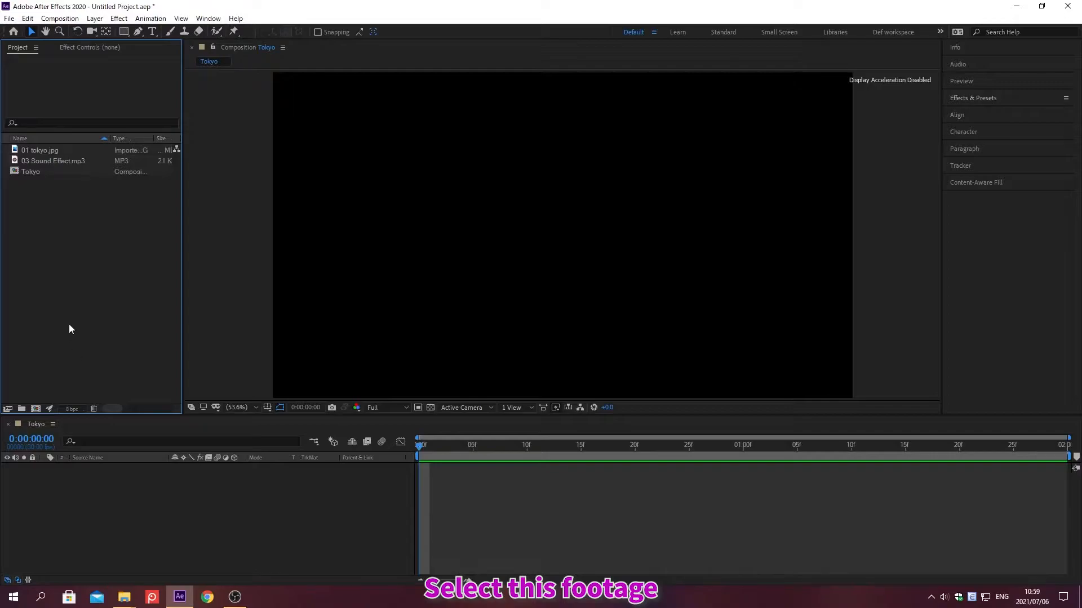
# Add 01 tokyo.jpg to the Tokyo composition's timeline and scale it to fit the composition.
pyautogui.click(38, 151)
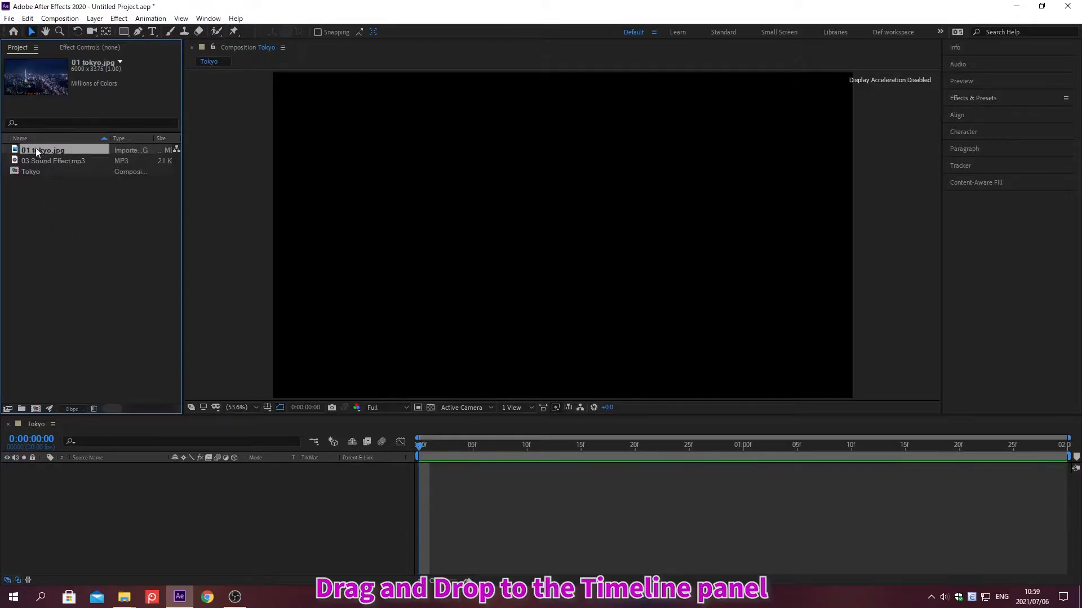
pyautogui.moveTo(36, 147); pyautogui.dragTo(148, 563)
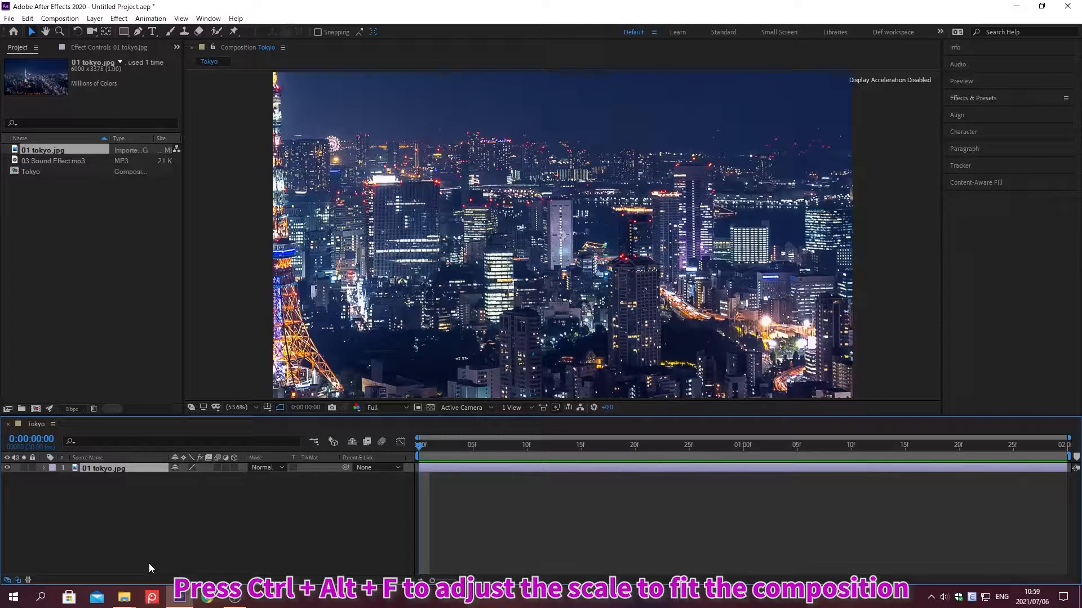
pyautogui.hotkey('ctrl', 'alt', 'f')
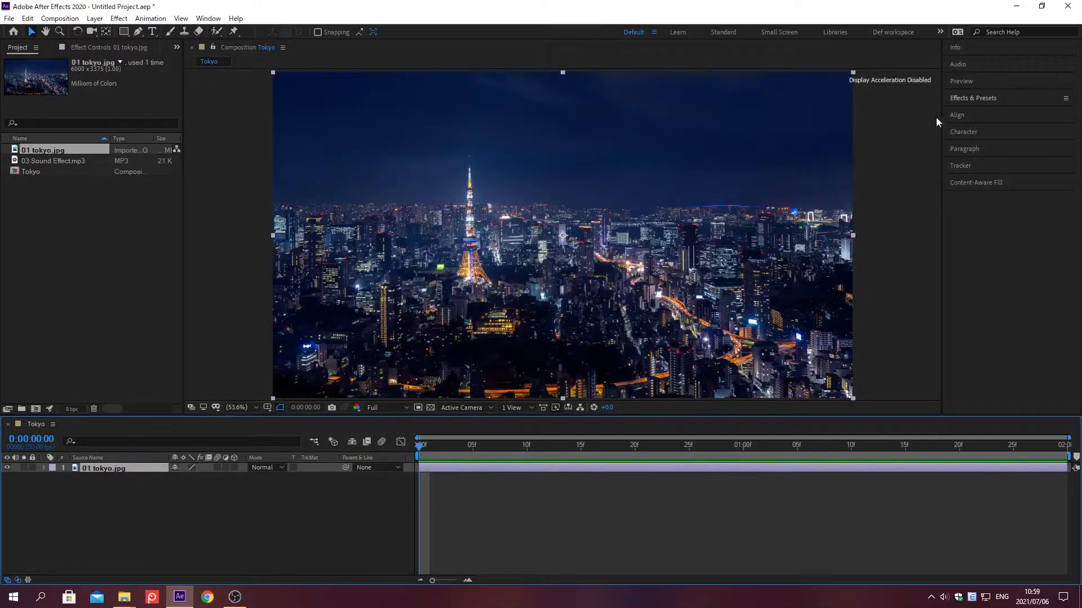
# Find the Curves effect and apply it to the 01 tokyo.jpg layer.
pyautogui.click(974, 99)
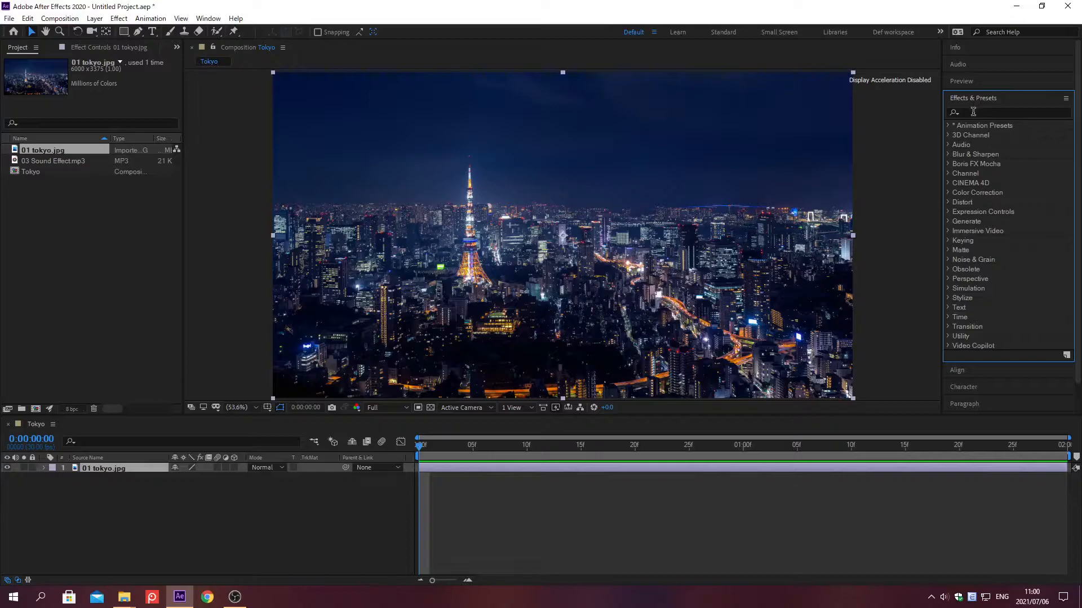
pyautogui.click(973, 111)
pyautogui.write('Curves')
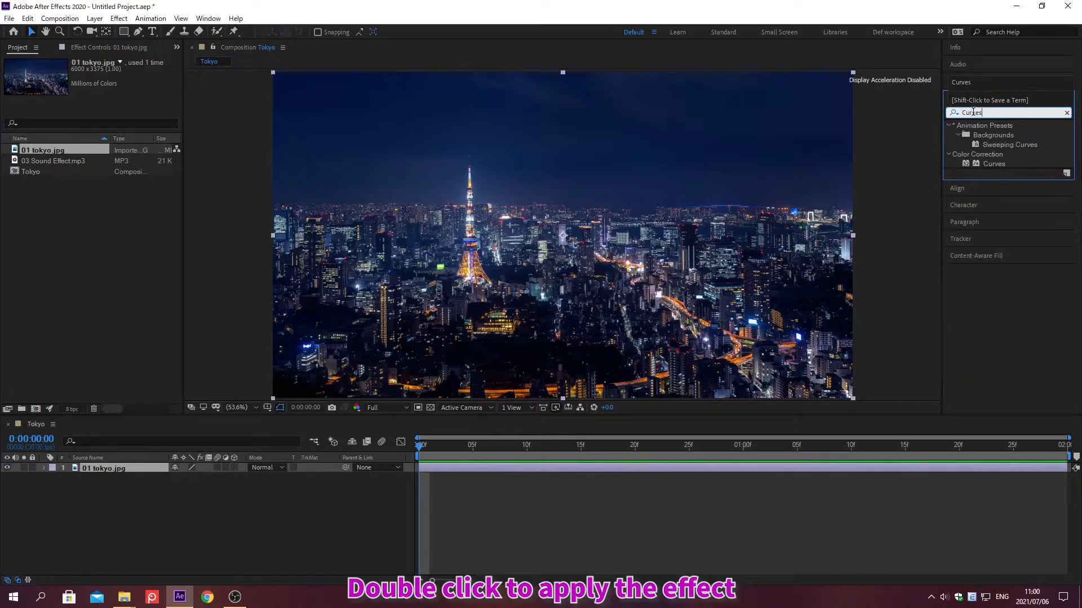
pyautogui.doubleClick(985, 162)
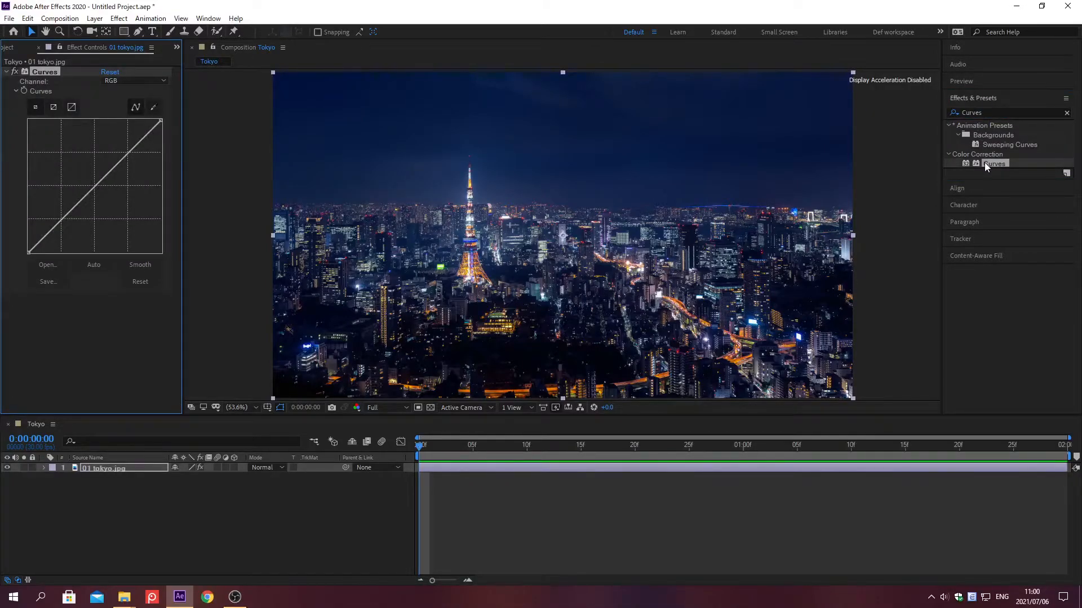
pyautogui.click(977, 101)
# Widen the area showing the Curves settings and lower the highlight end point of the RGB curve by about a fifth.
pyautogui.click(528, 62)
pyautogui.moveTo(183, 191); pyautogui.dragTo(204, 257)
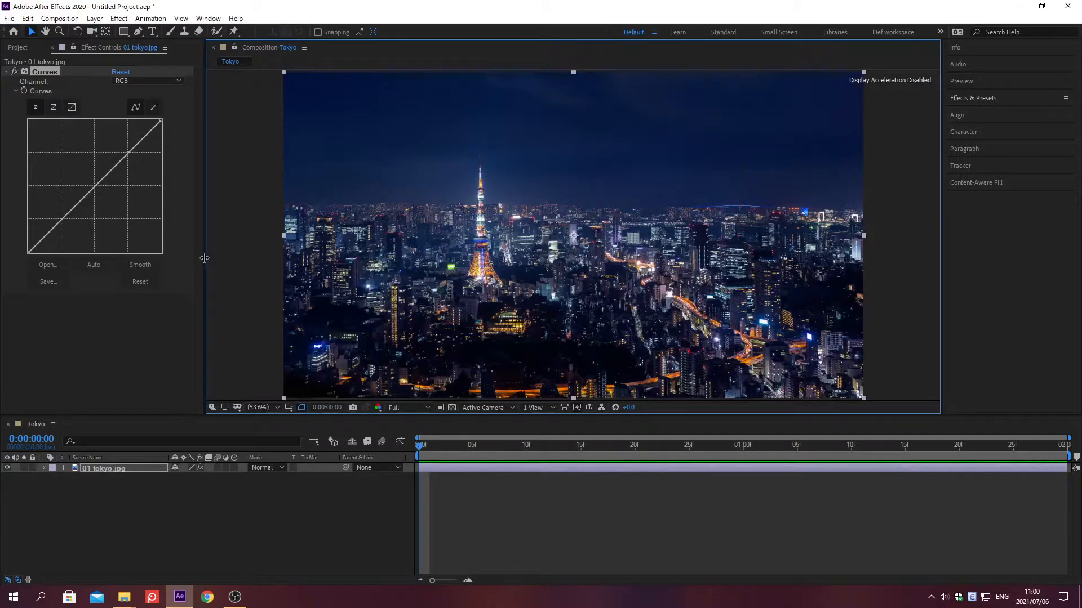
pyautogui.click(161, 120)
pyautogui.moveTo(161, 120); pyautogui.dragTo(161, 148)
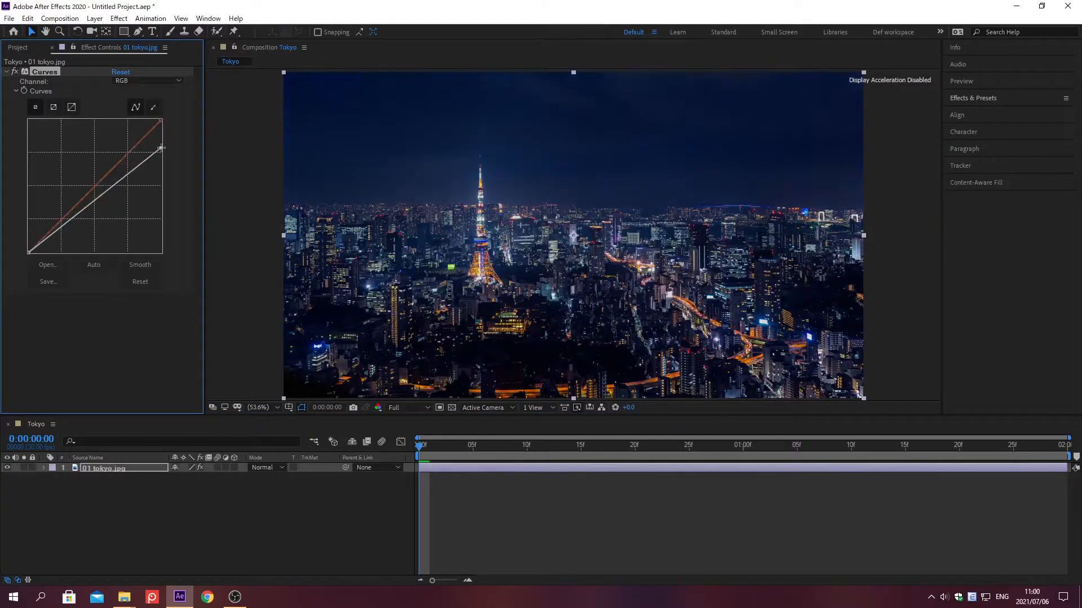
# Switch Curves to the Red channel and pull its curve down slightly above the midtones.
pyautogui.click(147, 83)
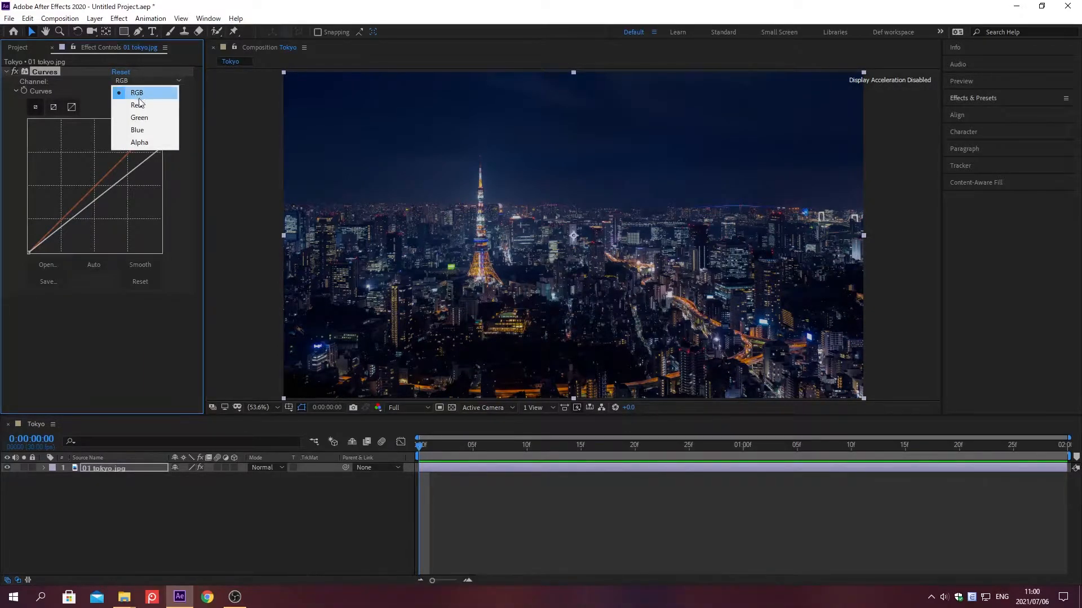
pyautogui.click(137, 105)
pyautogui.click(137, 107)
pyautogui.moveTo(114, 172); pyautogui.dragTo(116, 192)
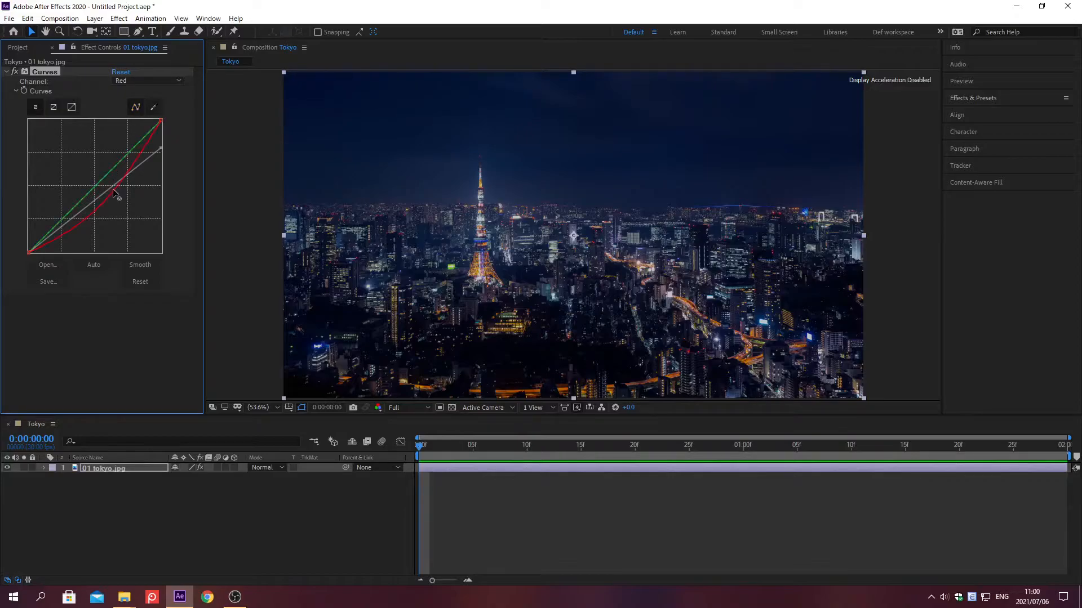
# Raise the Blue channel's curve slightly above the midtones and add a shadow control point on the RGB curve.
pyautogui.click(145, 80)
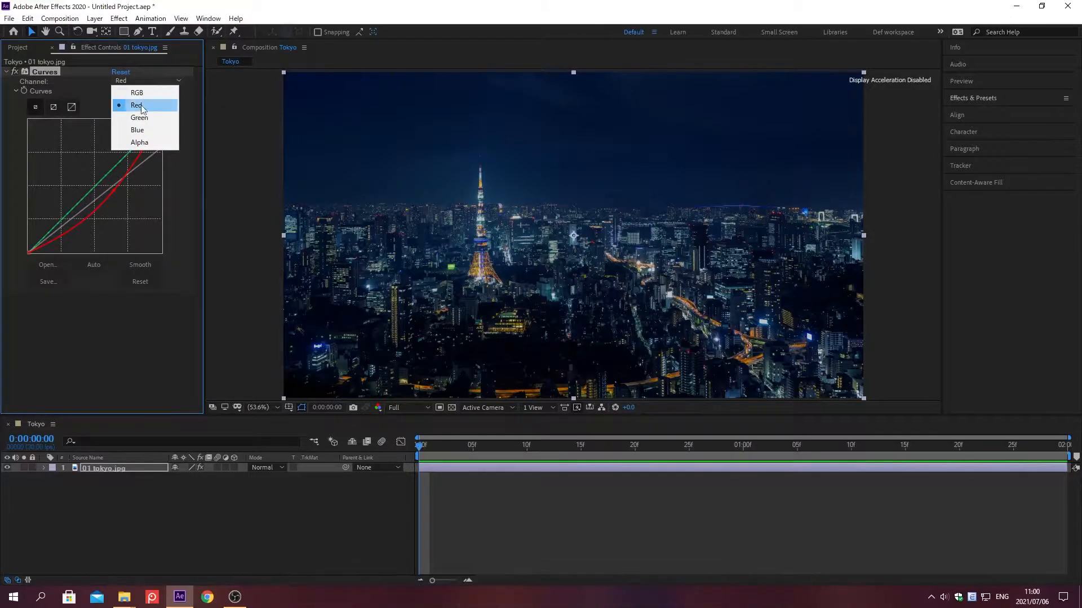
pyautogui.click(137, 129)
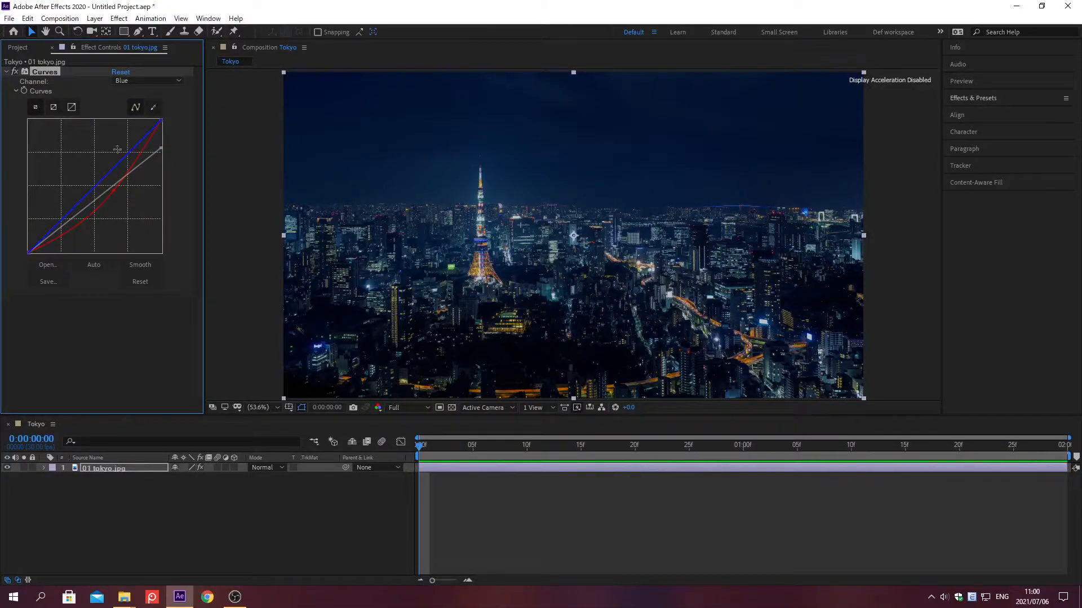
pyautogui.moveTo(111, 167); pyautogui.dragTo(107, 160)
pyautogui.click(62, 224)
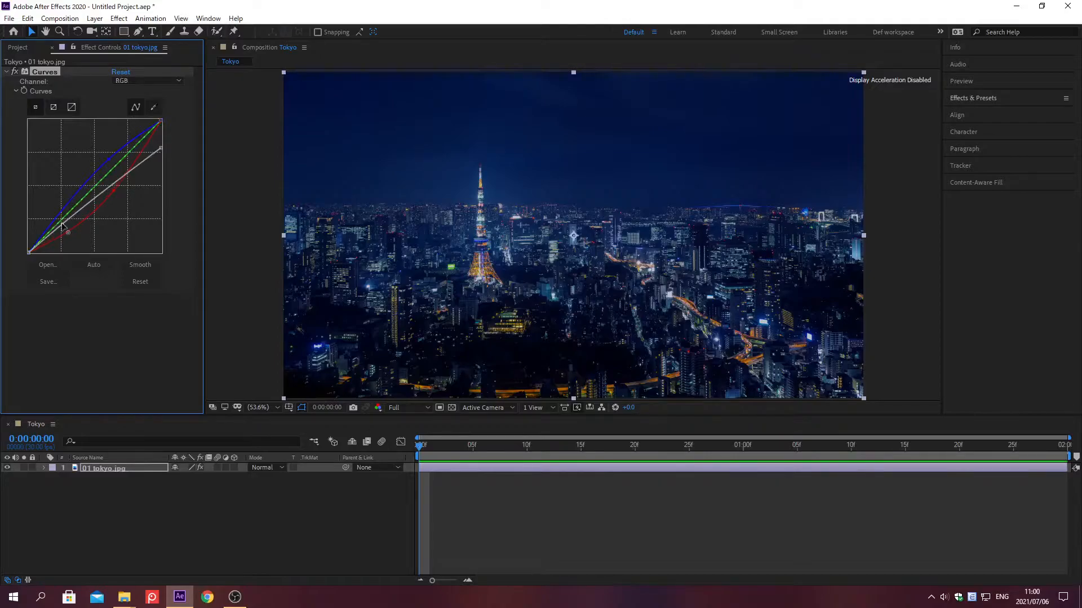
# Add a second control point near the middle of the RGB curve and narrow the area showing the Curves settings.
pyautogui.click(145, 83)
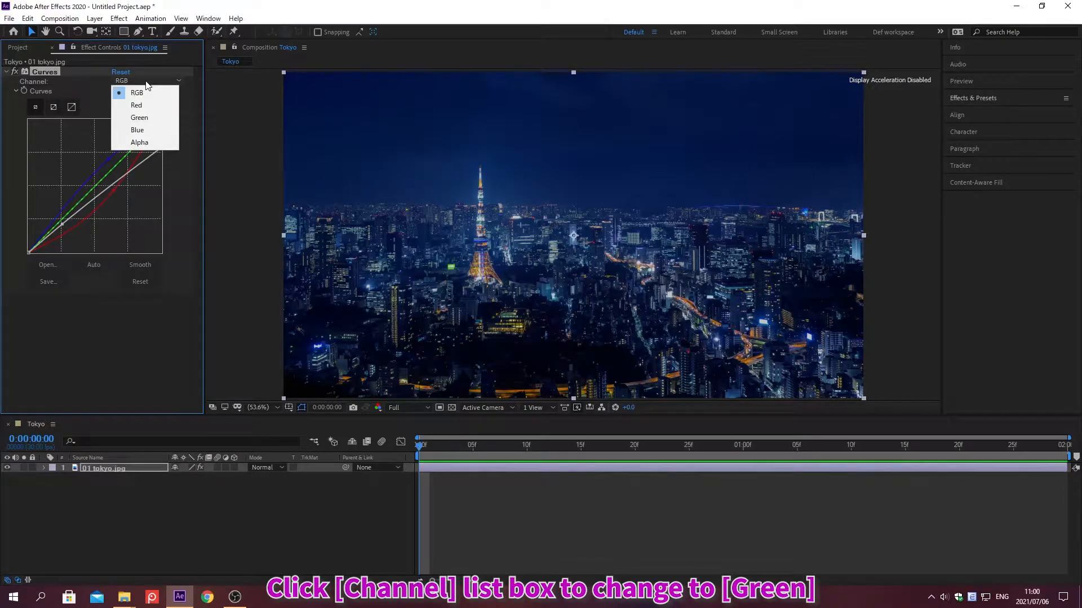
pyautogui.click(139, 118)
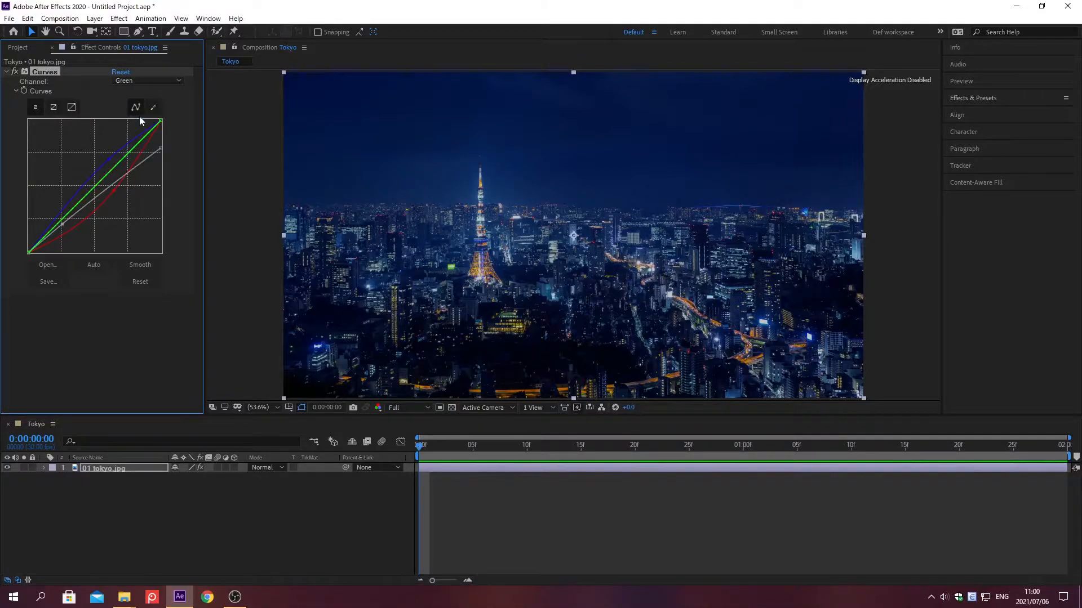
pyautogui.click(103, 193)
pyautogui.click(524, 56)
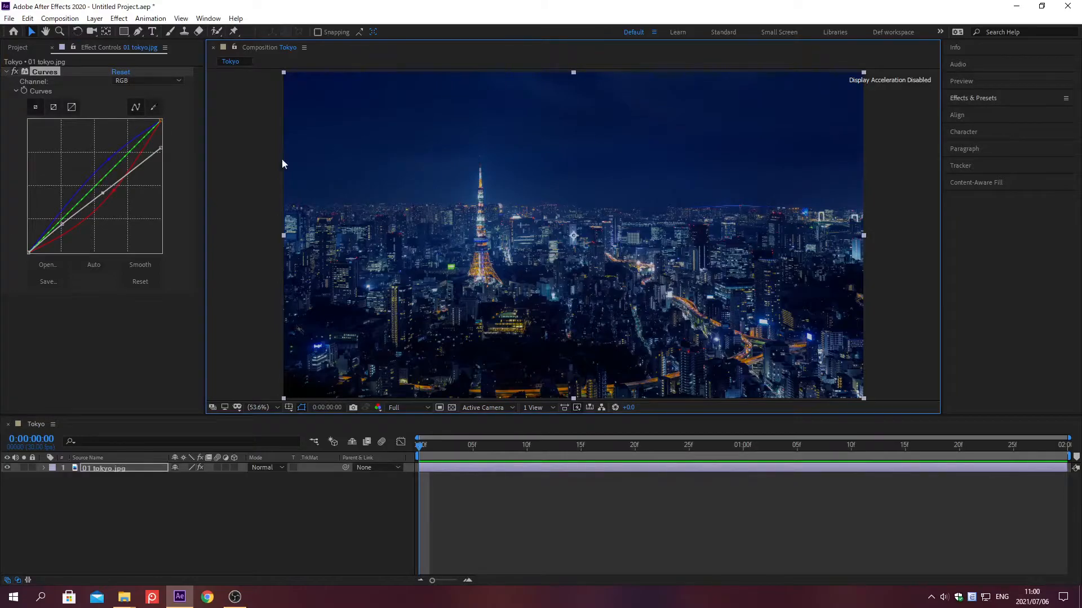
pyautogui.moveTo(205, 225); pyautogui.dragTo(184, 257)
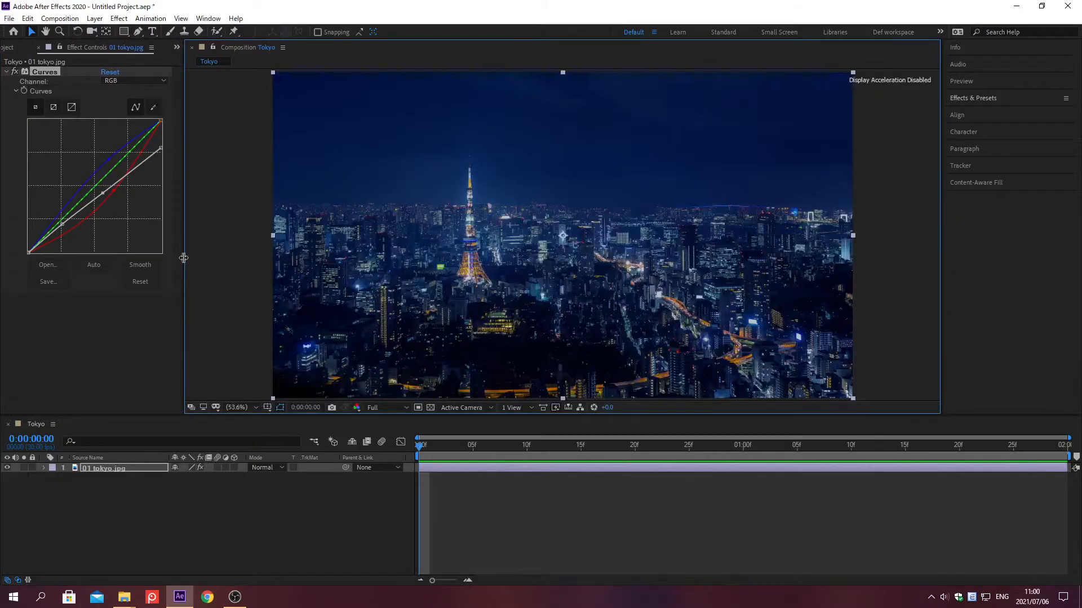
# Create a new adjustment layer above the 01 tokyo.jpg layer.
pyautogui.click(94, 18)
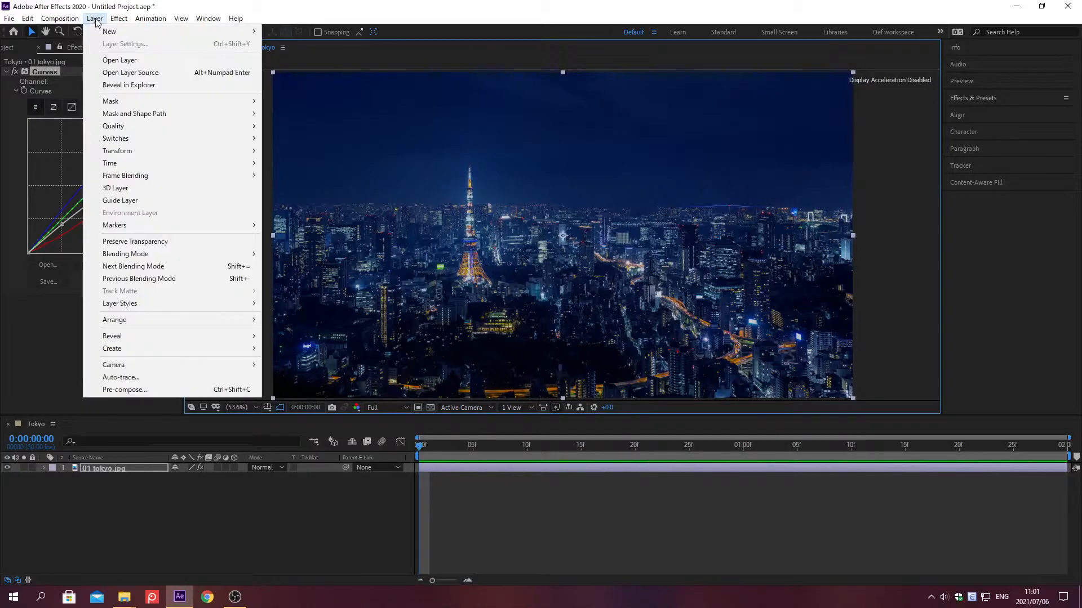
pyautogui.moveTo(110, 35)
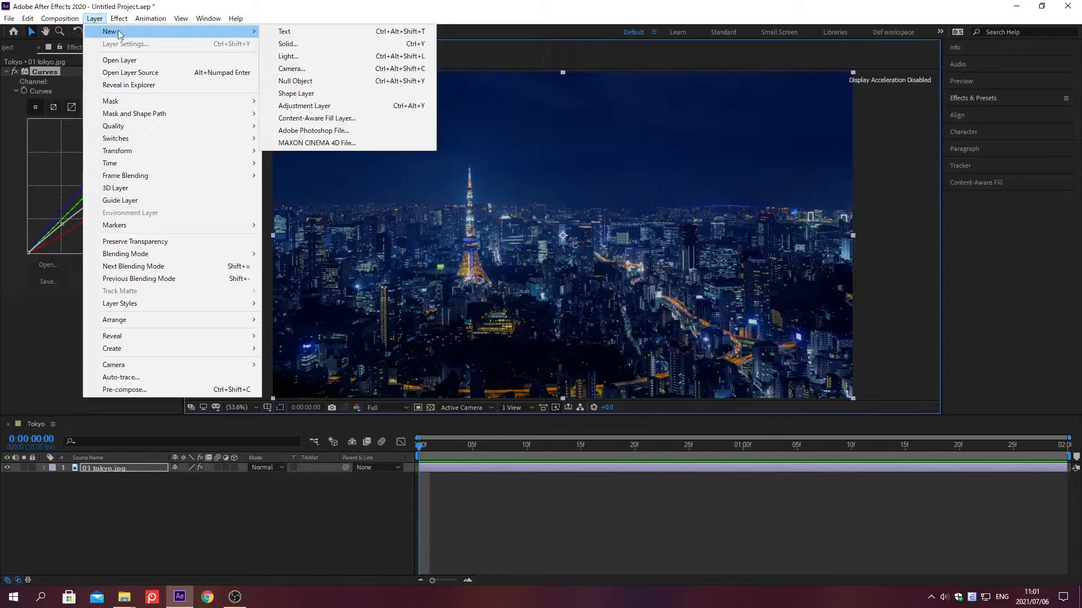
pyautogui.click(297, 107)
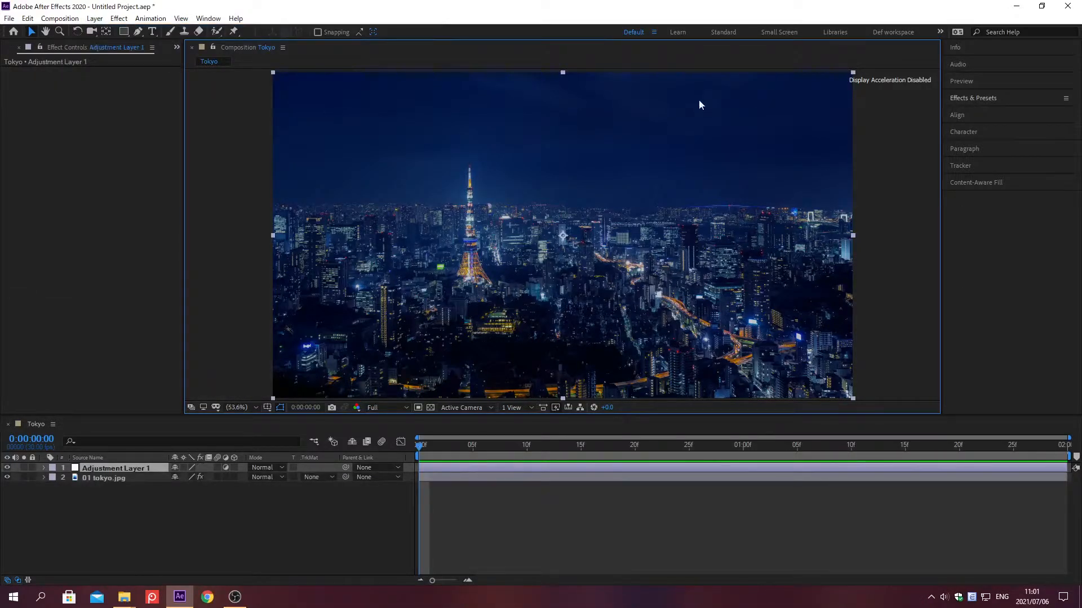
# Find the Emboss effect under Stylize and apply it to Adjustment Layer 1.
pyautogui.click(974, 98)
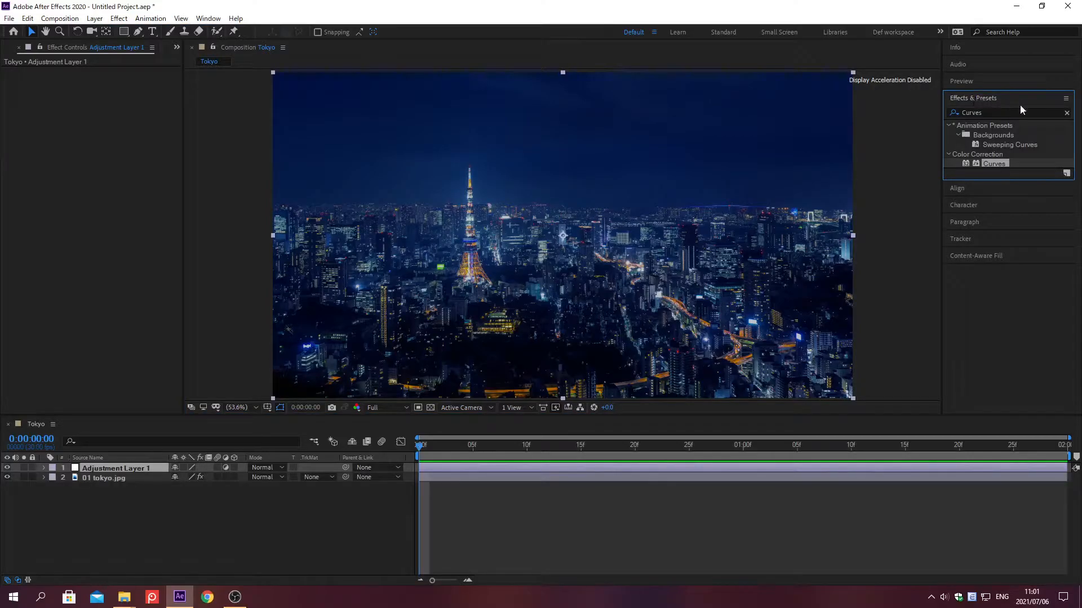
pyautogui.click(1067, 113)
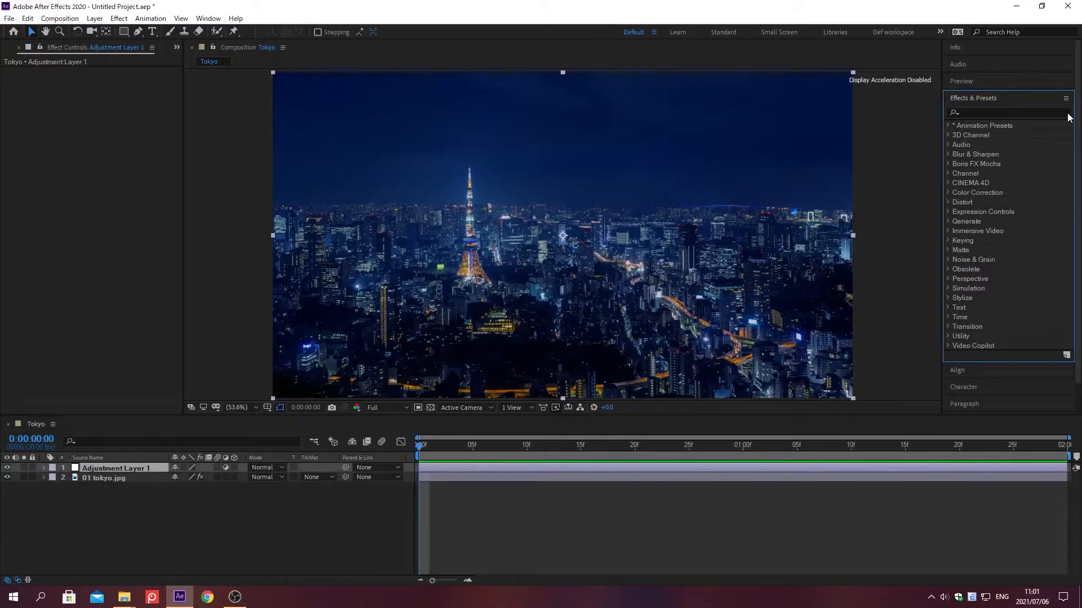
pyautogui.click(972, 112)
pyautogui.write('Emboss')
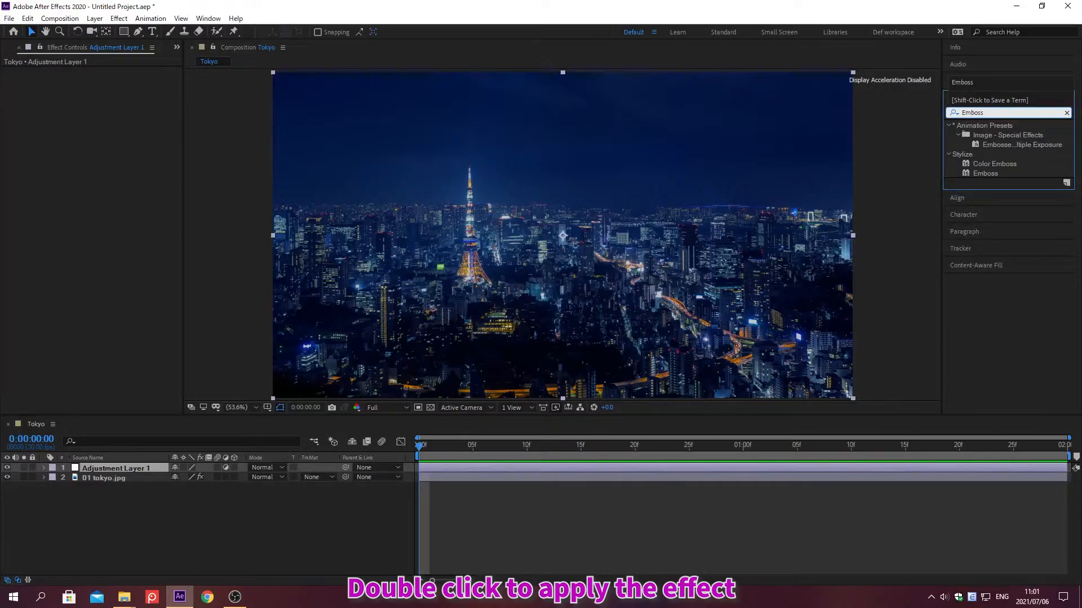
pyautogui.doubleClick(985, 173)
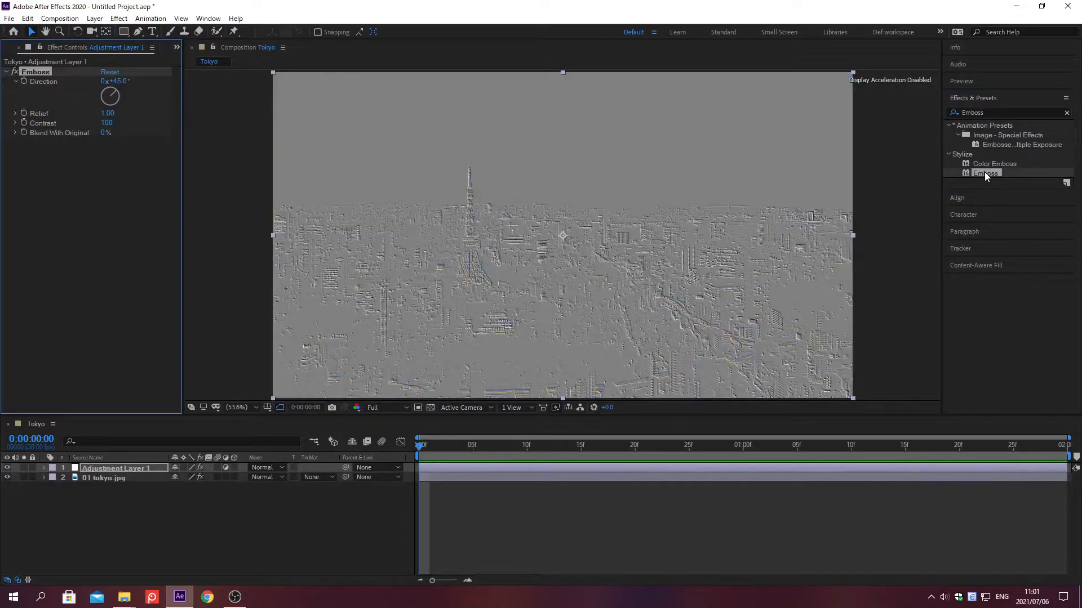
# Find the CC Composite effect and add it to Adjustment Layer 1 below Emboss.
pyautogui.click(1067, 113)
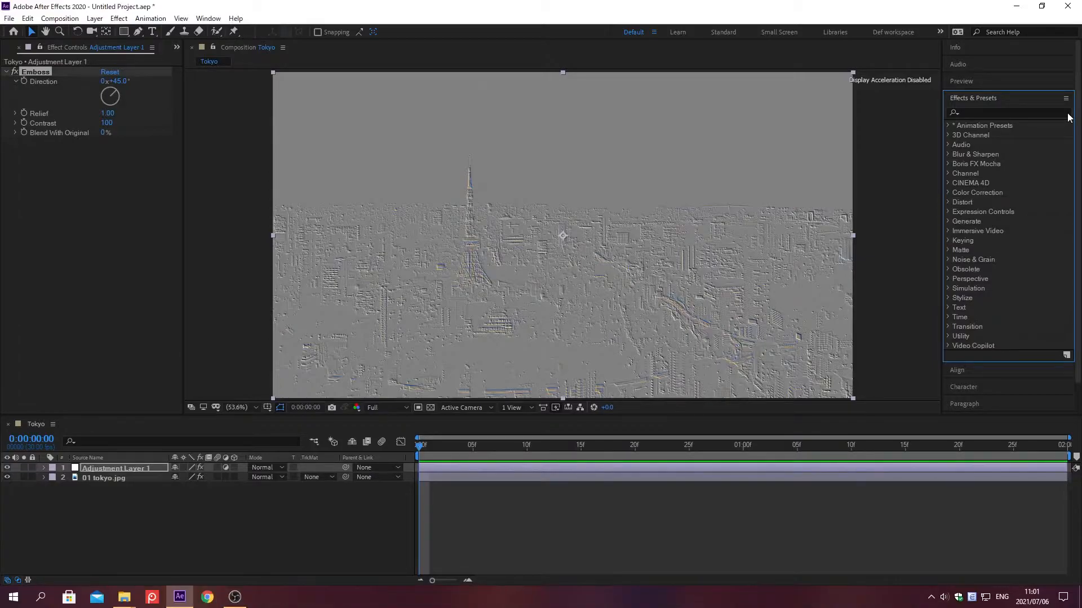
pyautogui.click(975, 112)
pyautogui.write('cC Compos')
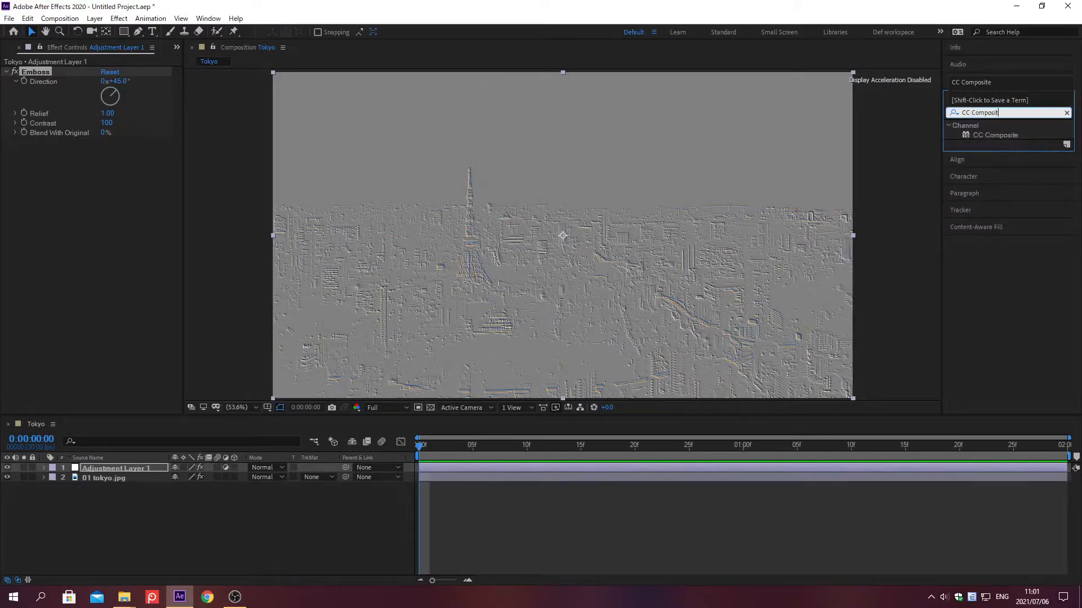
pyautogui.press('Return')
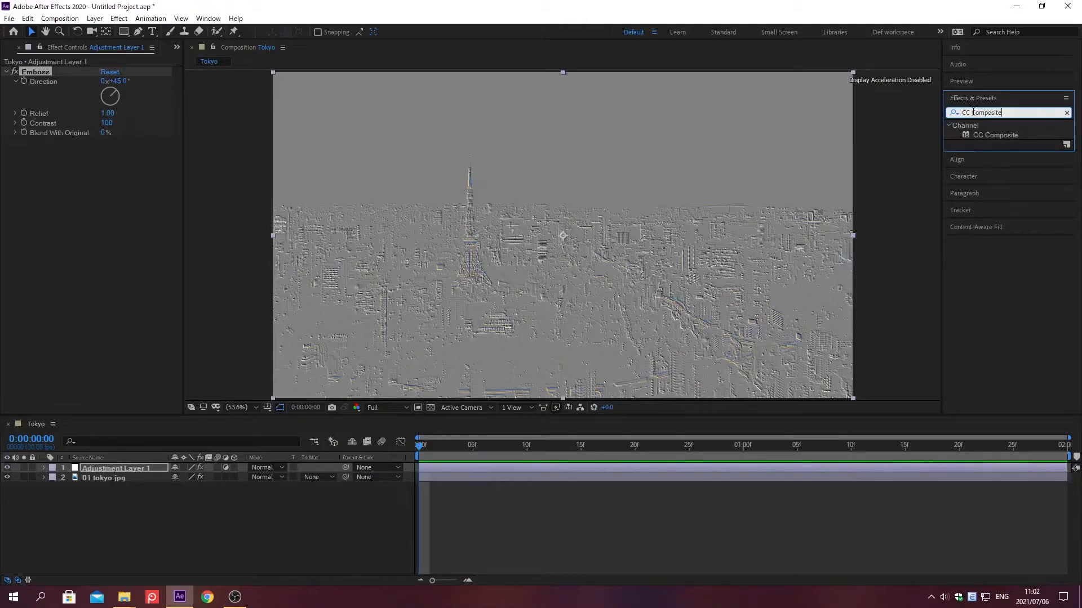
pyautogui.doubleClick(985, 133)
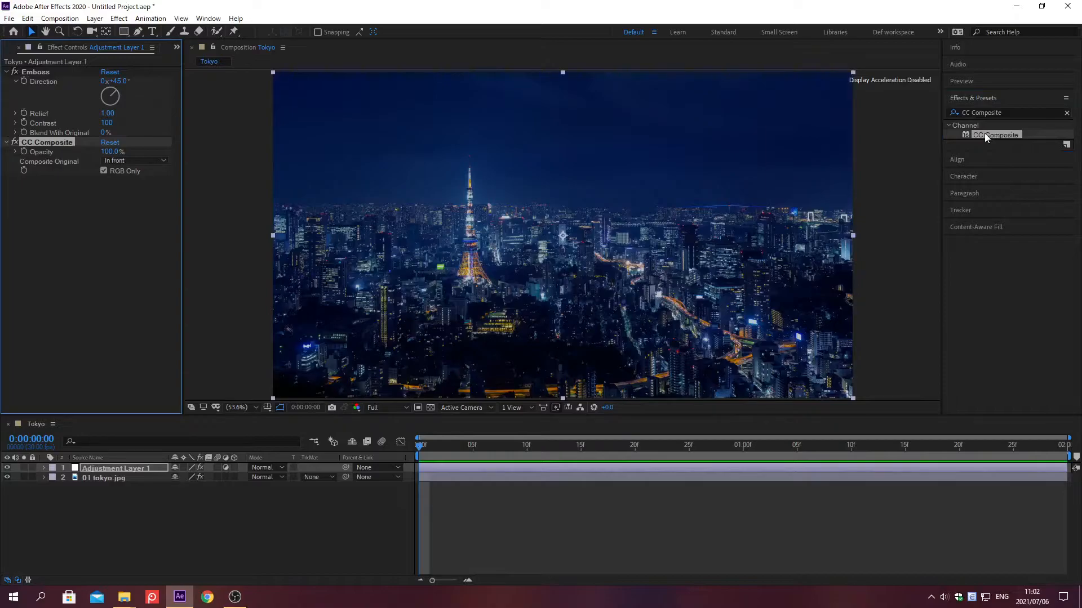
pyautogui.click(972, 98)
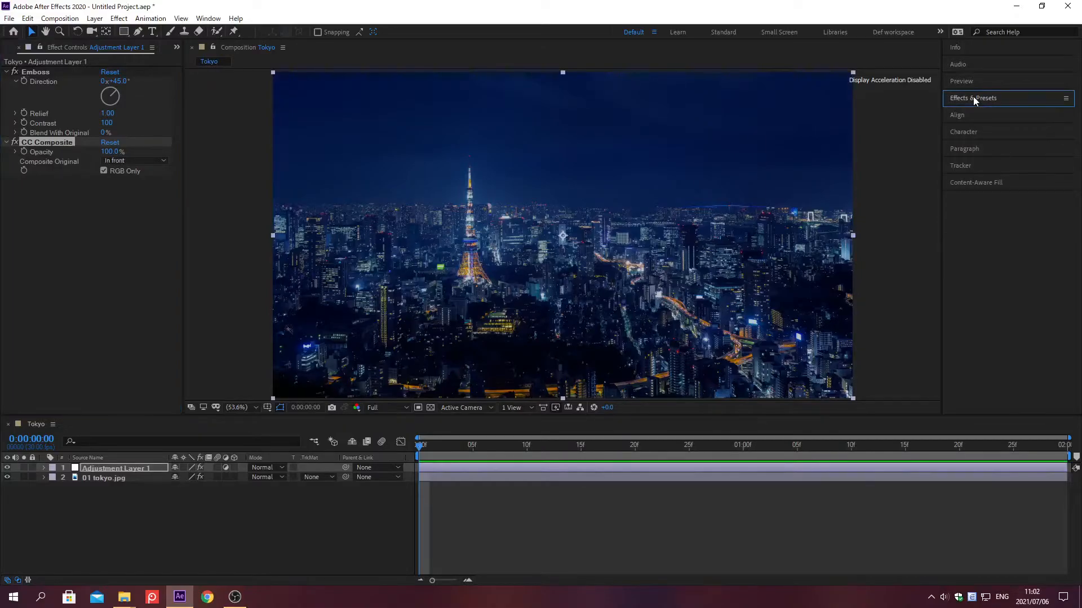
# Set the Emboss effect's Relief to 8 and its Blend With Original to 5%.
pyautogui.click(107, 114)
pyautogui.write('5')
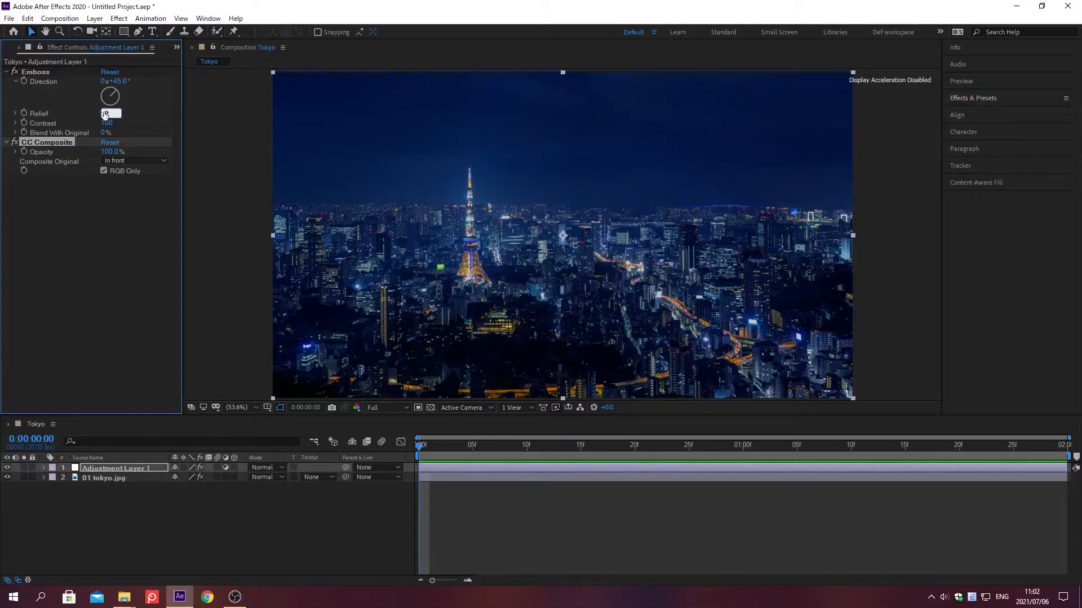
pyautogui.press('Return')
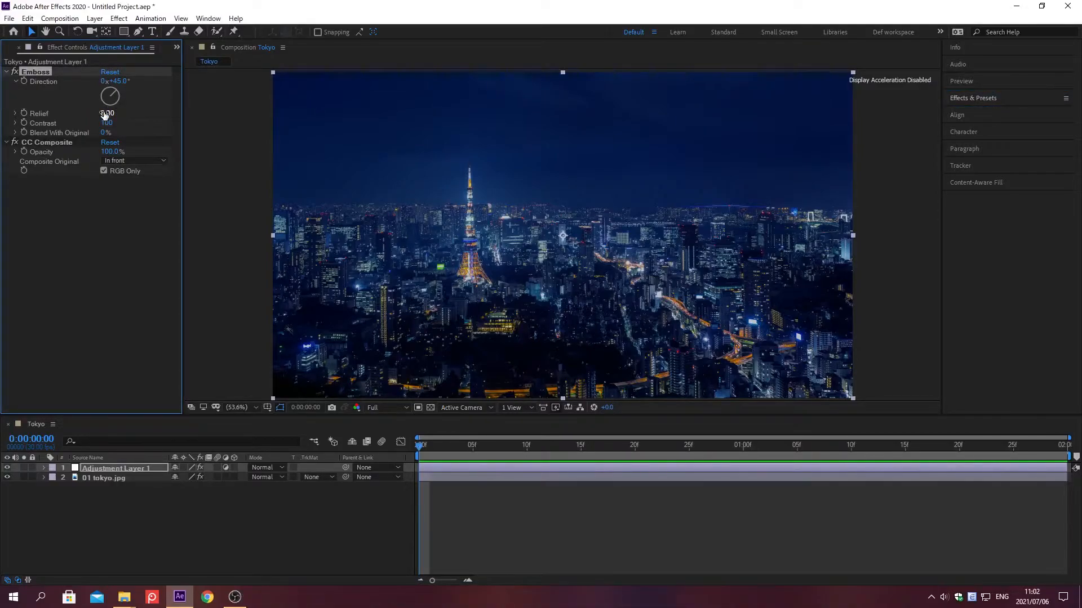
pyautogui.click(105, 131)
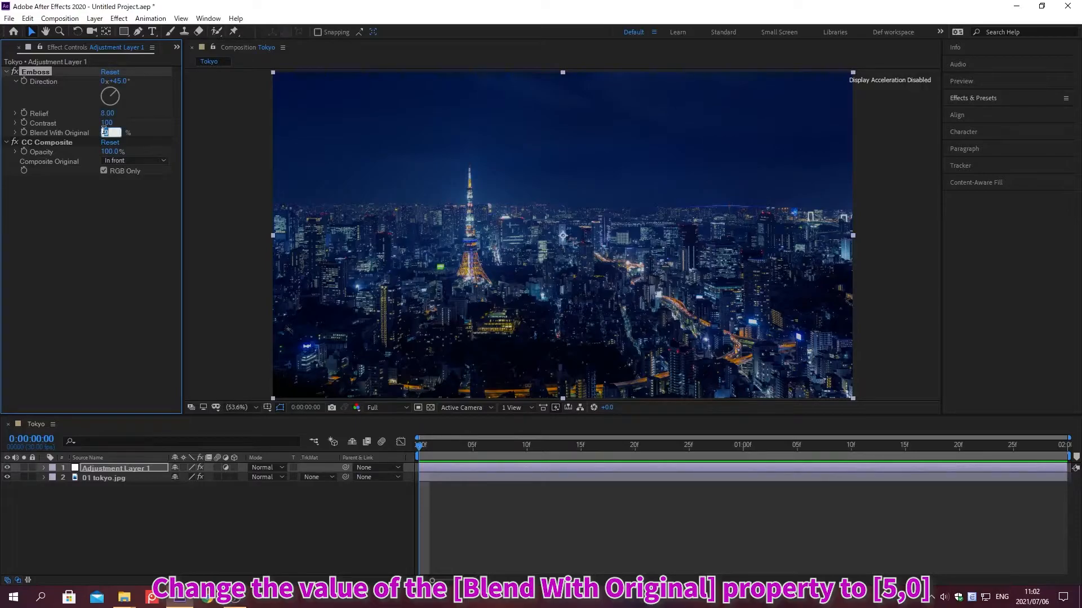
pyautogui.write('50')
pyautogui.press('Return')
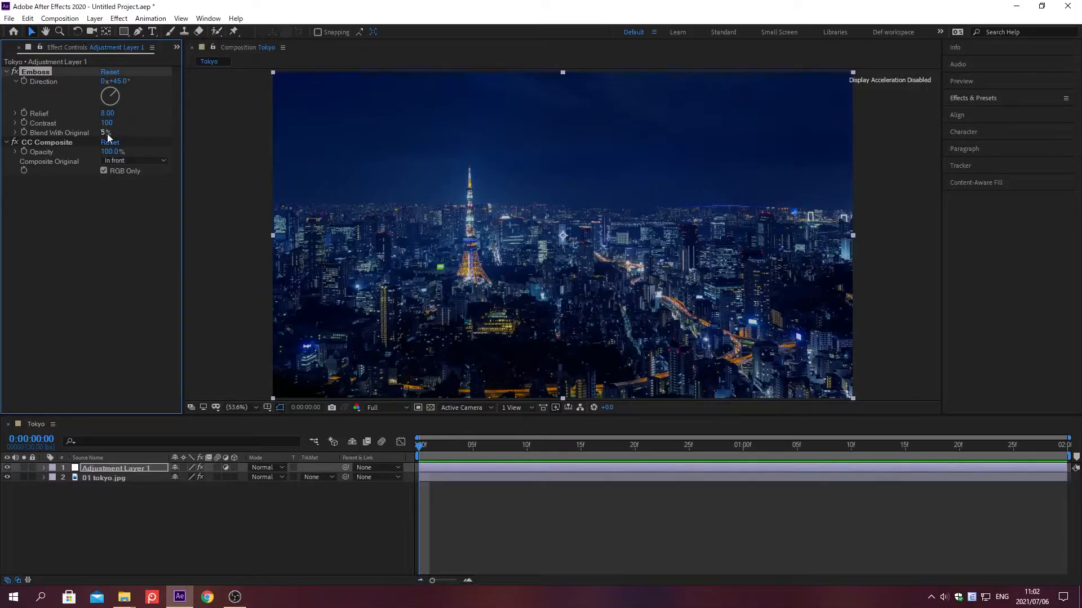
# Set CC Composite's Composite Original to Overlay and add the expression wiggle(2,3) to Emboss Relief.
pyautogui.click(145, 162)
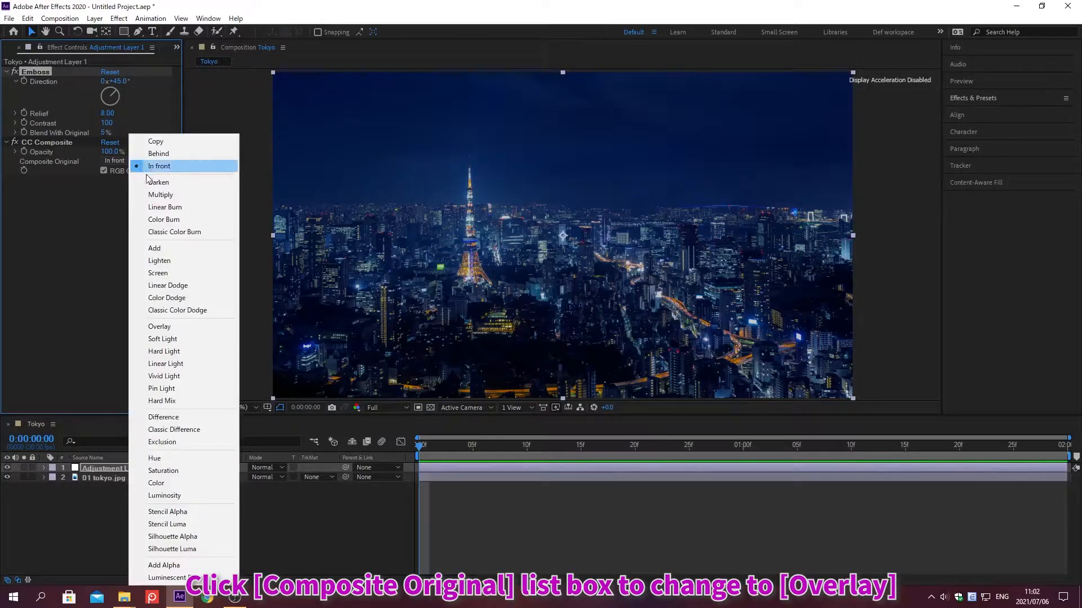
pyautogui.click(160, 328)
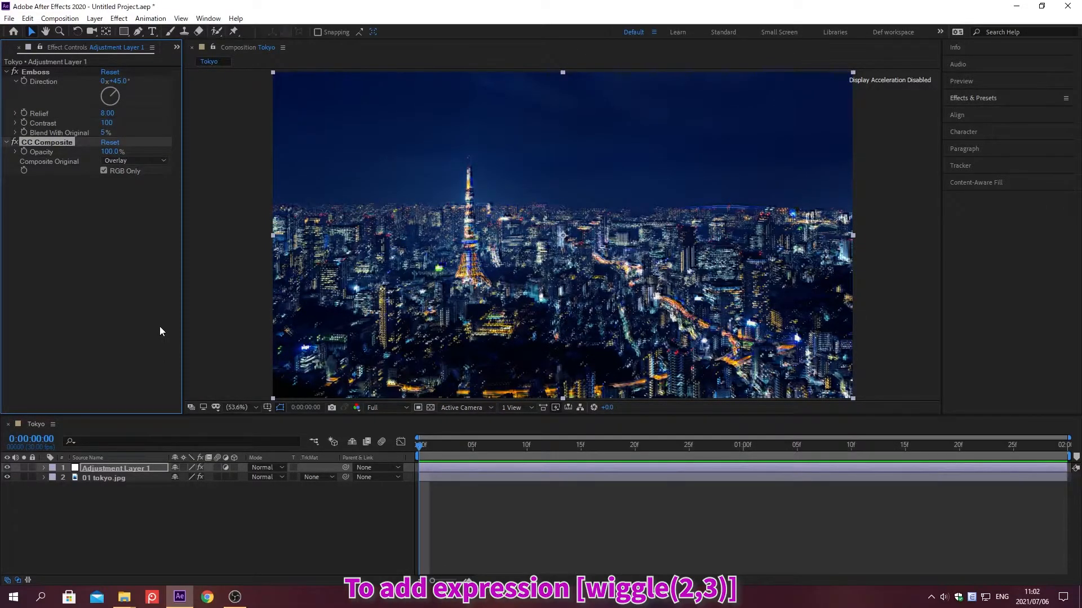
pyautogui.keyDown('alt'); pyautogui.click(23, 113); pyautogui.keyUp('alt')
pyautogui.write('wiggle(2,3)')
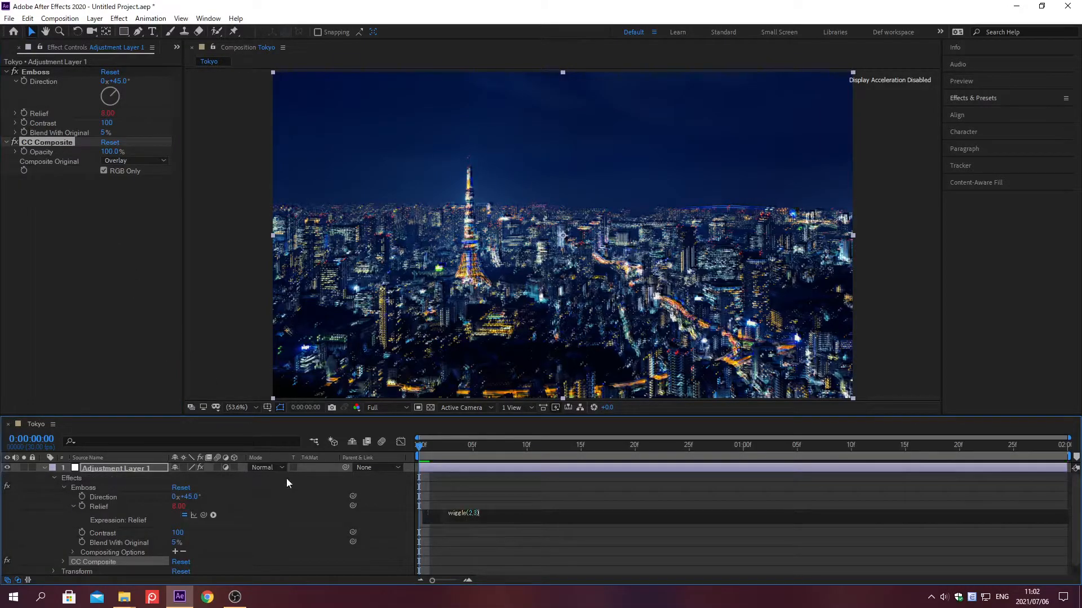
pyautogui.click(298, 496)
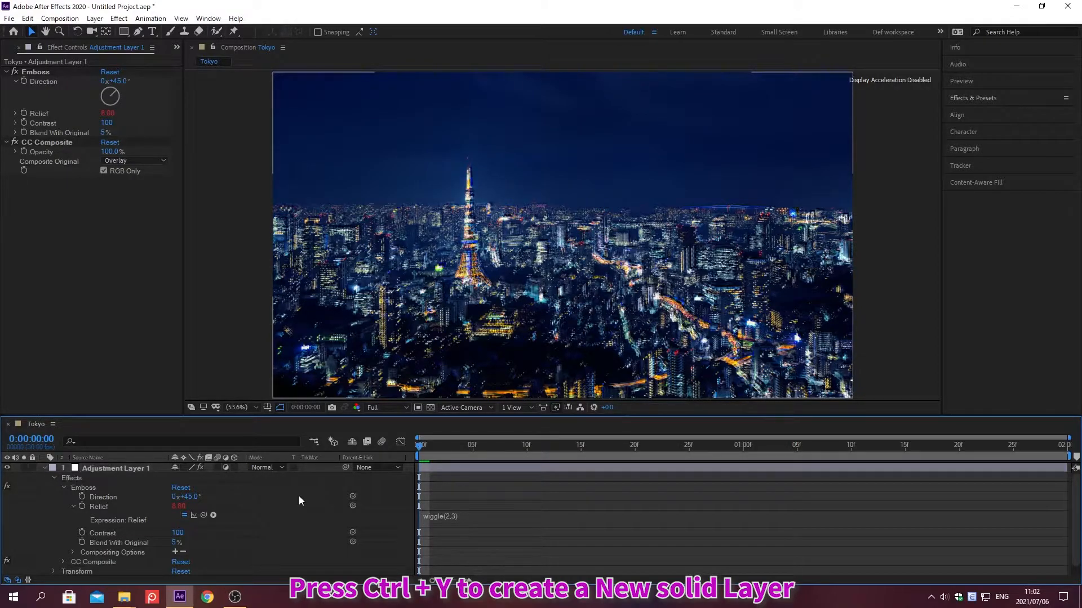
# Create a new solid layer named BG Fx at 1920 x 1080 px in the default orange colour.
pyautogui.hotkey('ctrl', 'y')
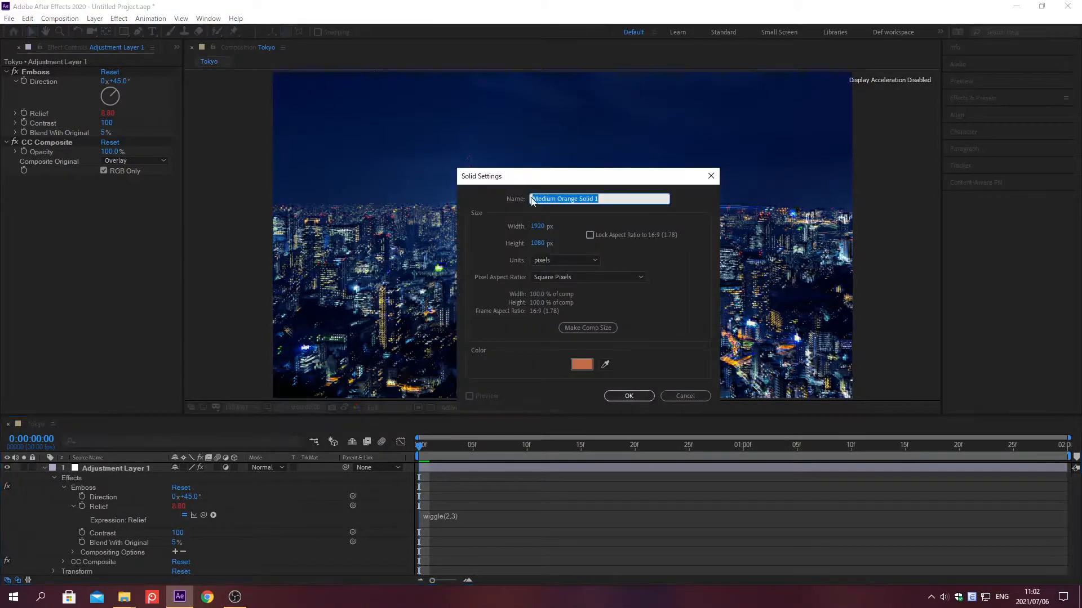
pyautogui.write('BG Fx')
pyautogui.click(627, 397)
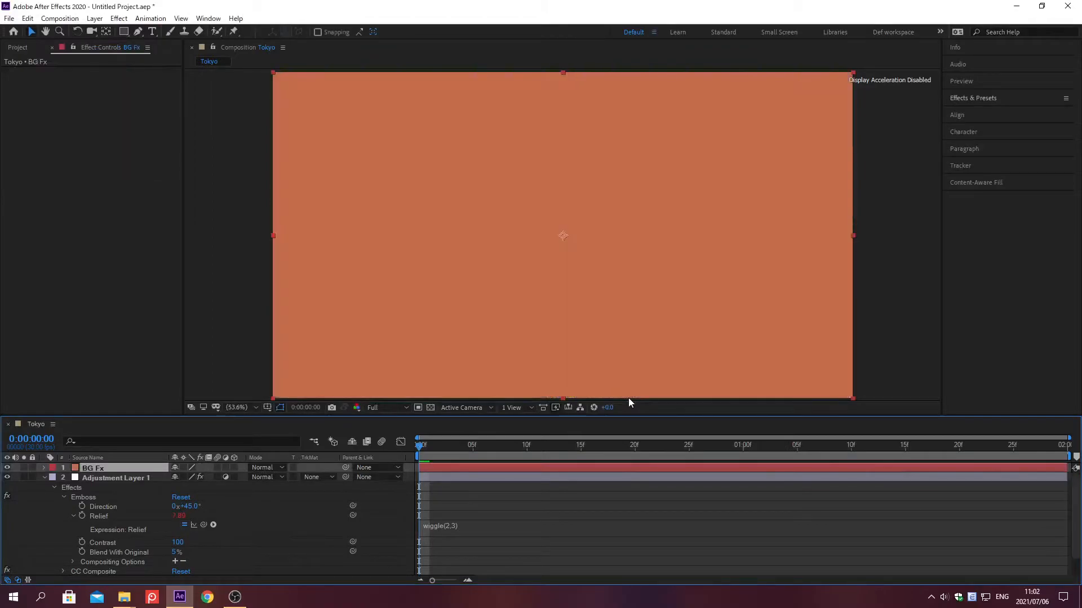
# Find the Fractal Noise effect under Noise & Grain and apply it to the BG Fx layer.
pyautogui.click(974, 99)
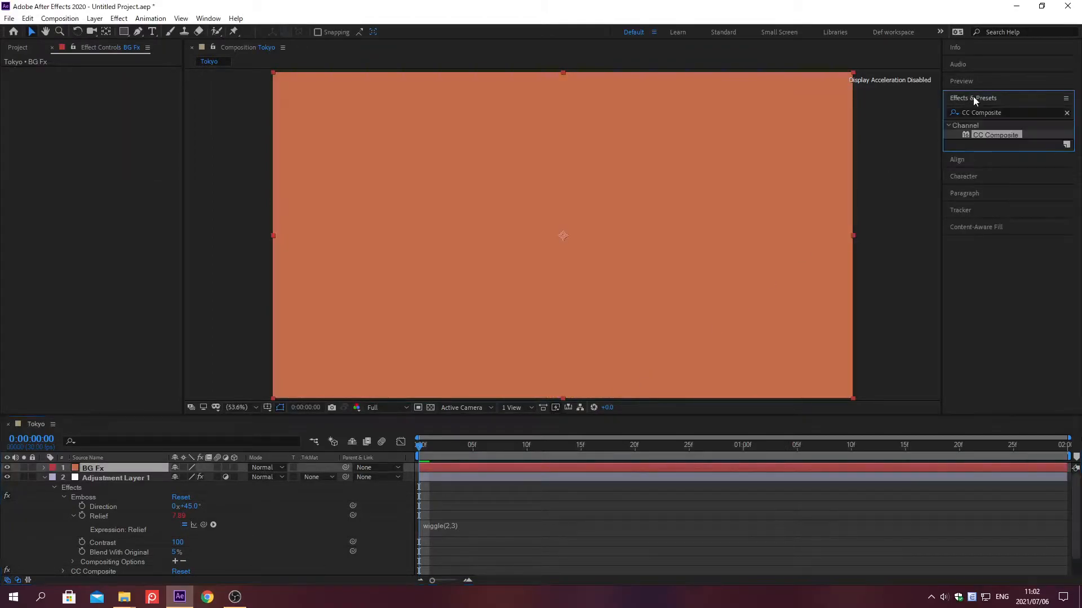
pyautogui.click(1067, 113)
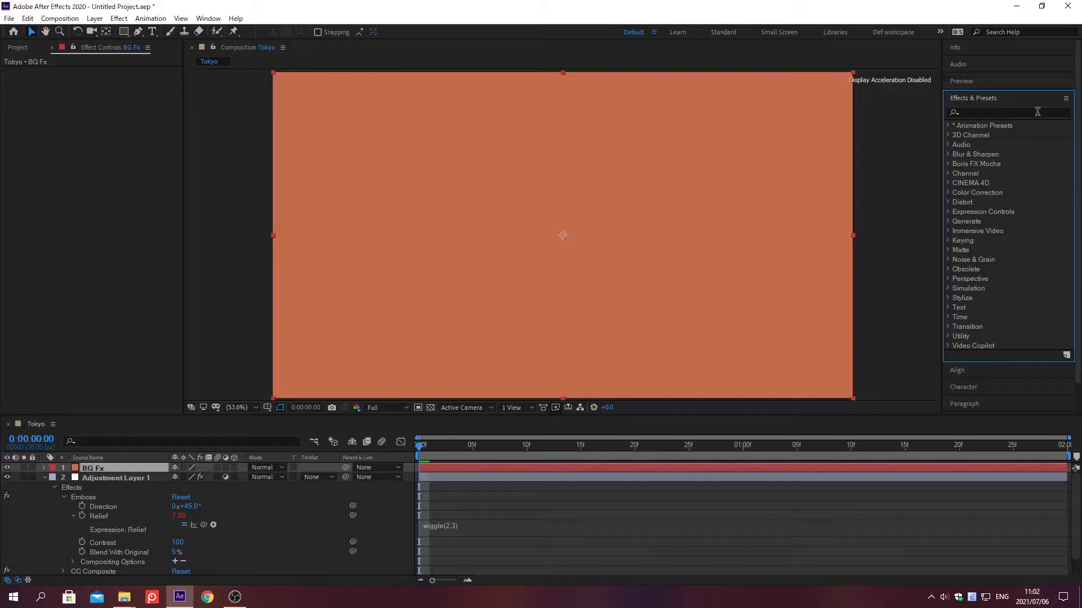
pyautogui.click(973, 112)
pyautogui.write('Frac')
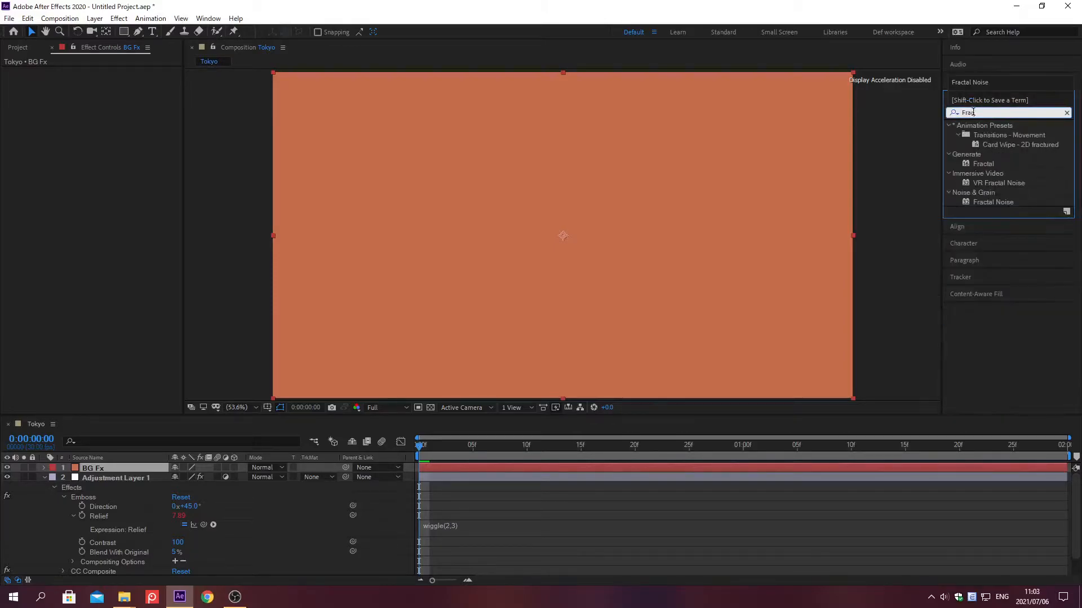
pyautogui.write('tal Noise')
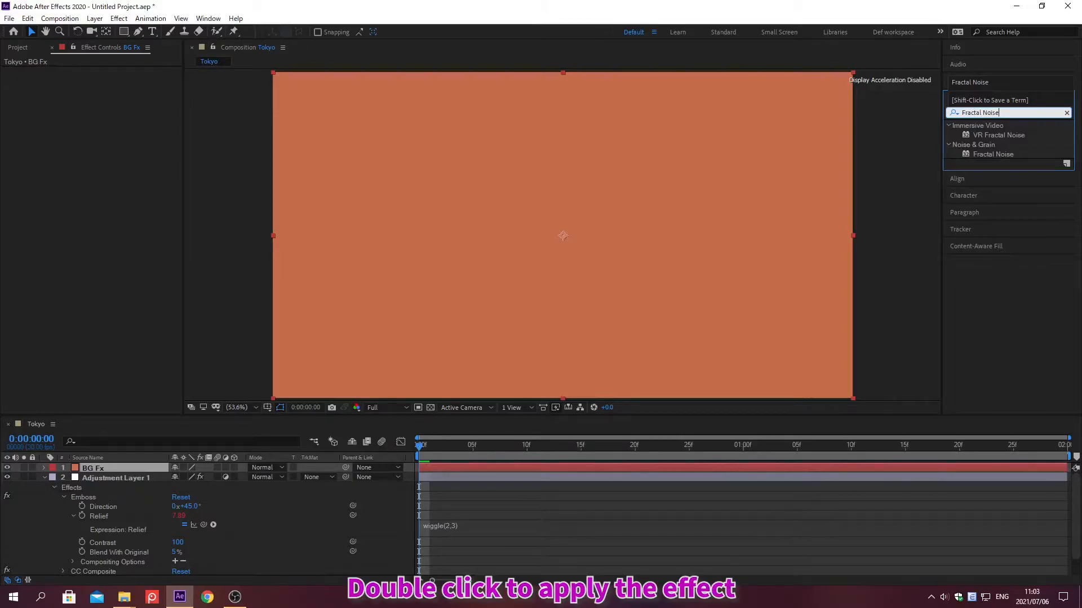
pyautogui.doubleClick(985, 153)
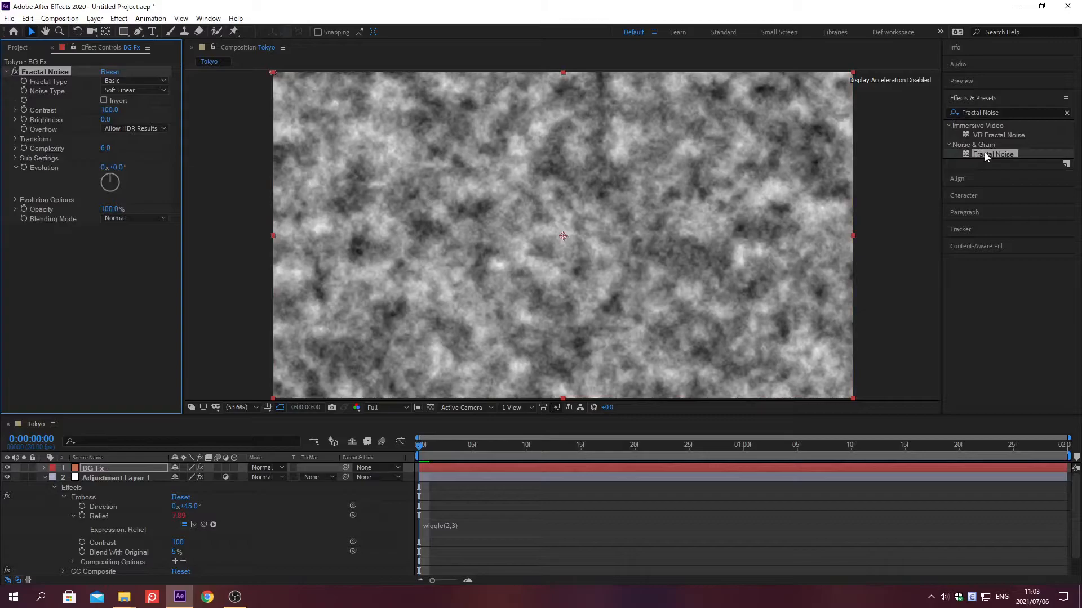
pyautogui.click(973, 98)
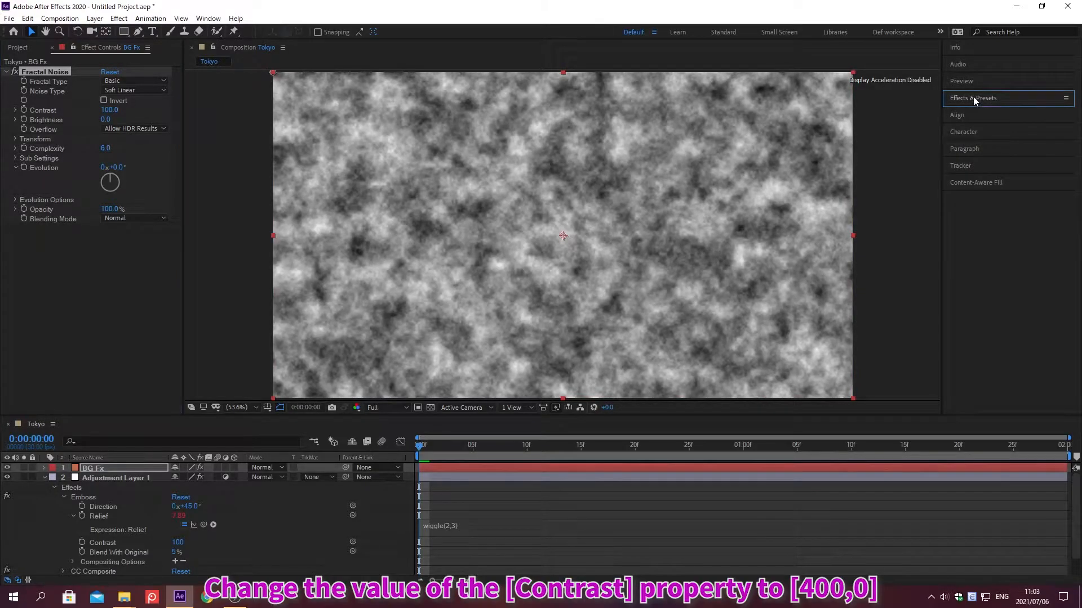
# Set the Fractal Noise Contrast to 400 and Brightness to -40.
pyautogui.click(110, 110)
pyautogui.write('400')
pyautogui.press('Return')
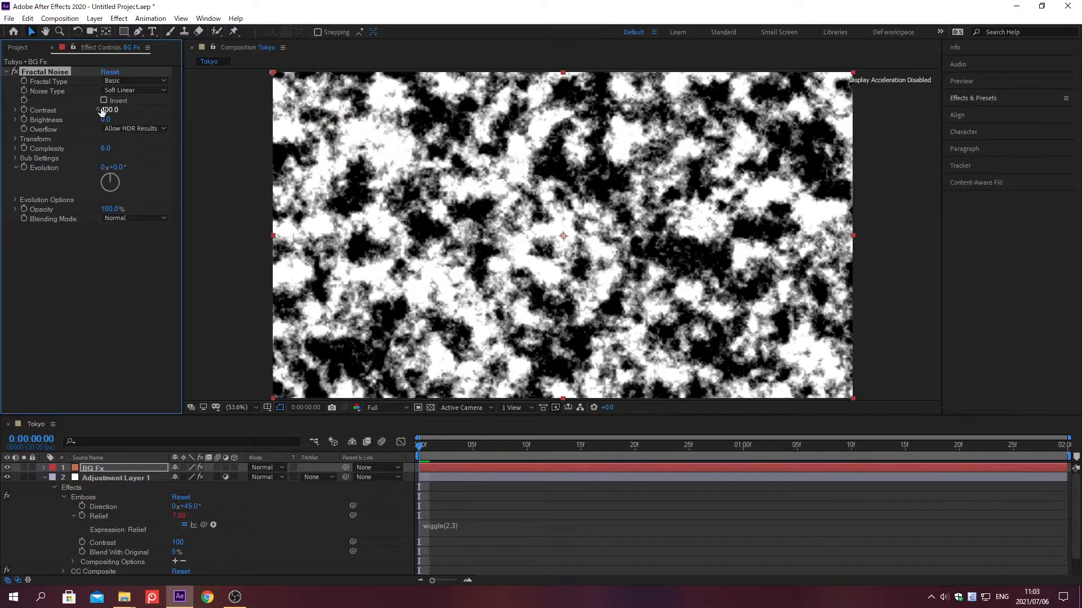
pyautogui.click(104, 119)
pyautogui.write('-40')
pyautogui.press('Return')
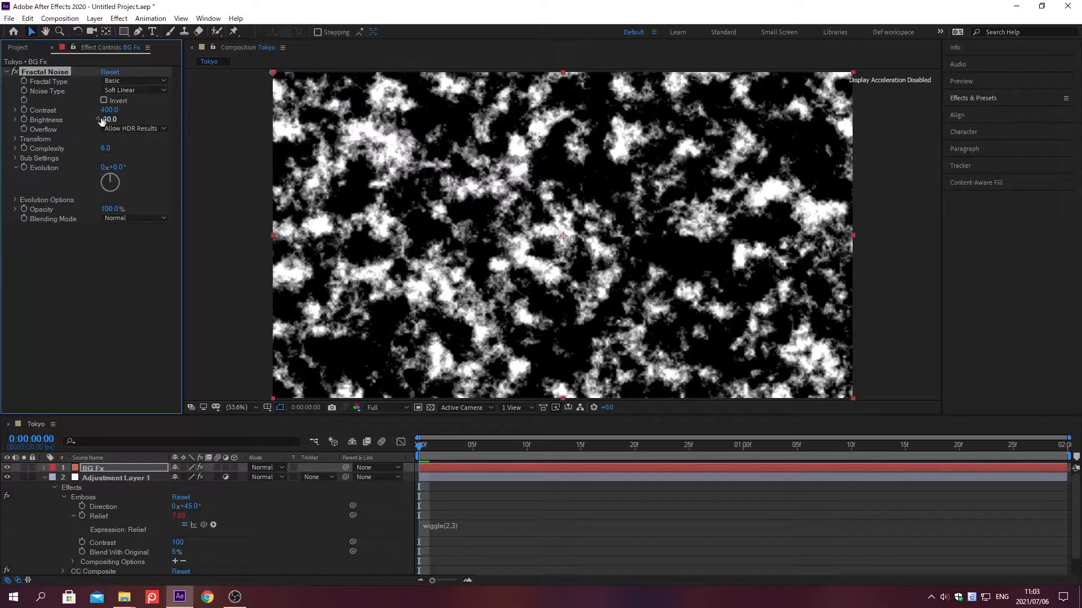
# Turn off Uniform Scaling in the Fractal Noise Transform settings and set Scale Width to 1 and Scale Height to 1500.
pyautogui.click(14, 139)
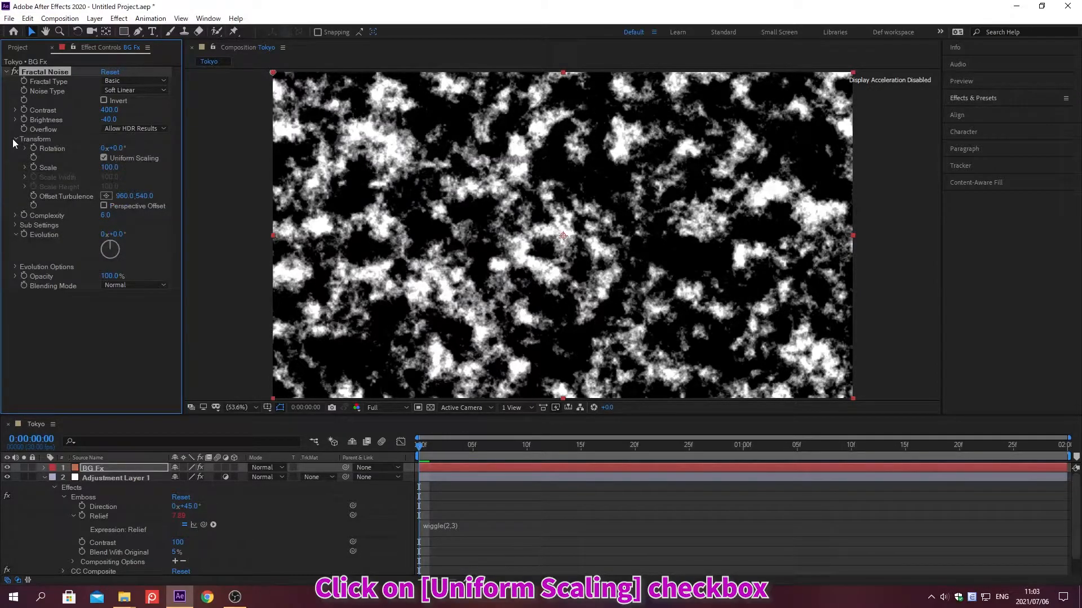
pyautogui.click(104, 158)
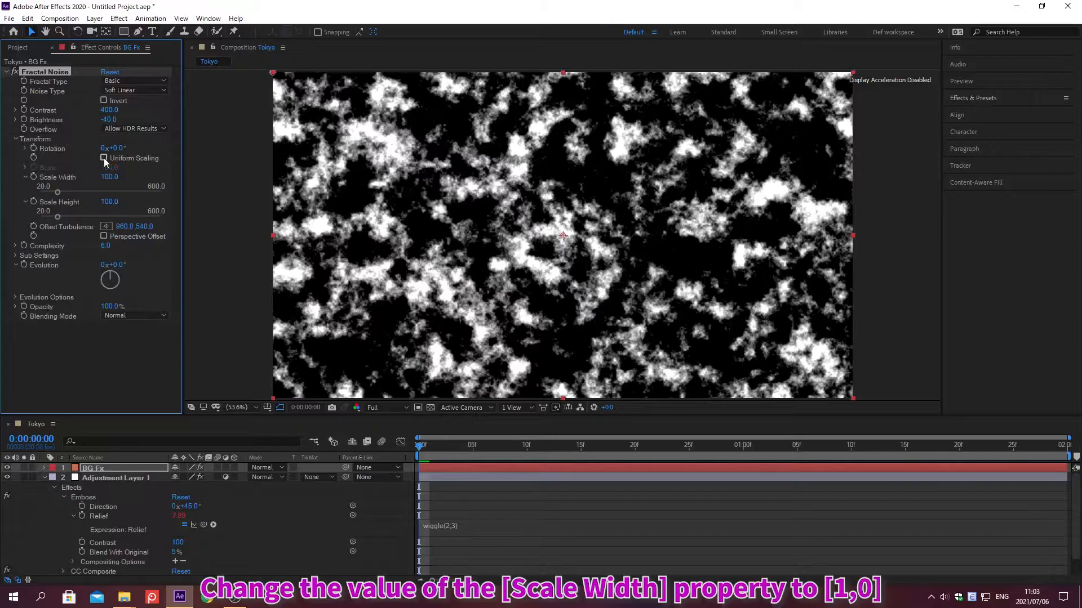
pyautogui.click(111, 177)
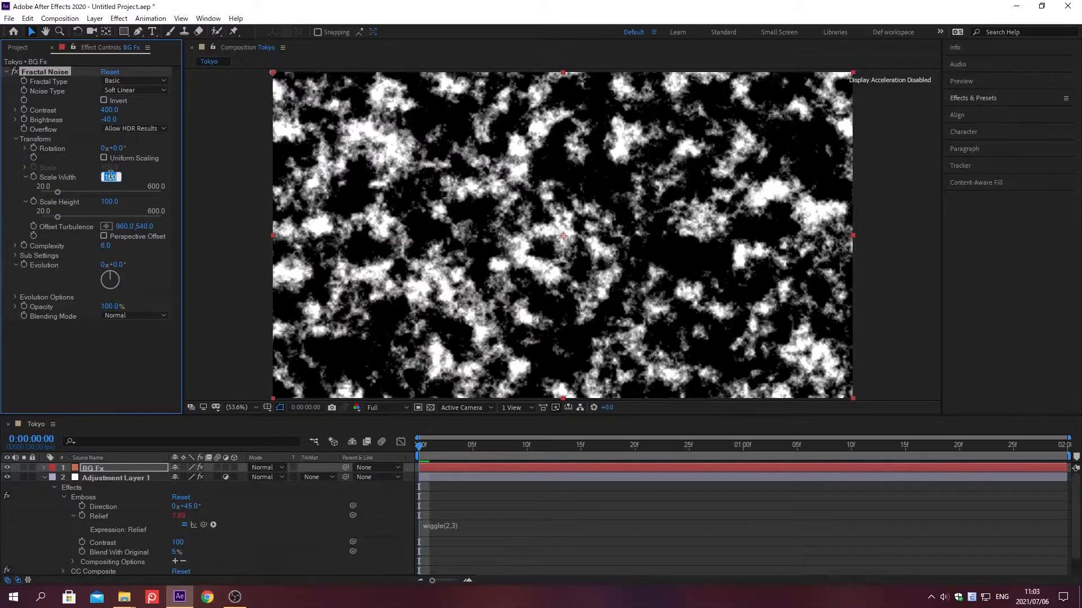
pyautogui.write('1')
pyautogui.press('Return')
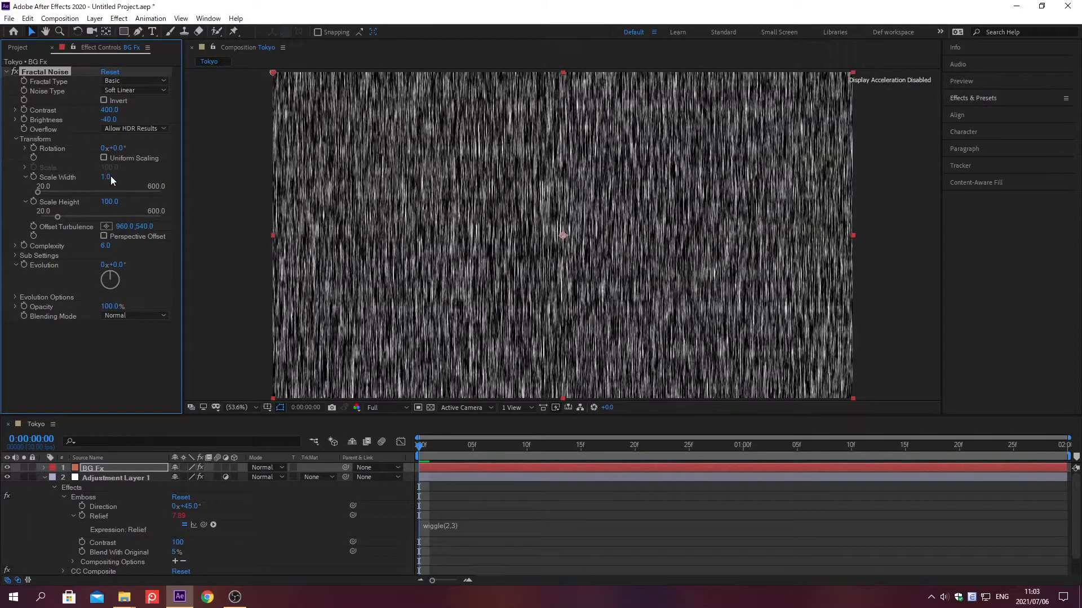
pyautogui.click(110, 201)
pyautogui.write('1500')
pyautogui.press('Return')
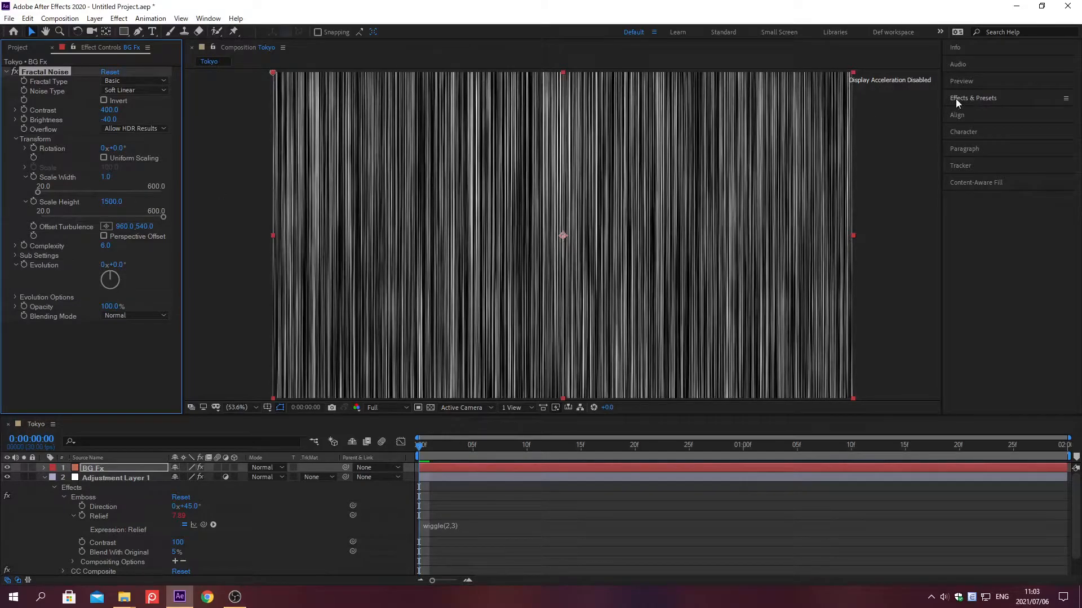
# Find the Directional Blur effect under Blur & Sharpen and apply it to the BG Fx layer.
pyautogui.click(974, 98)
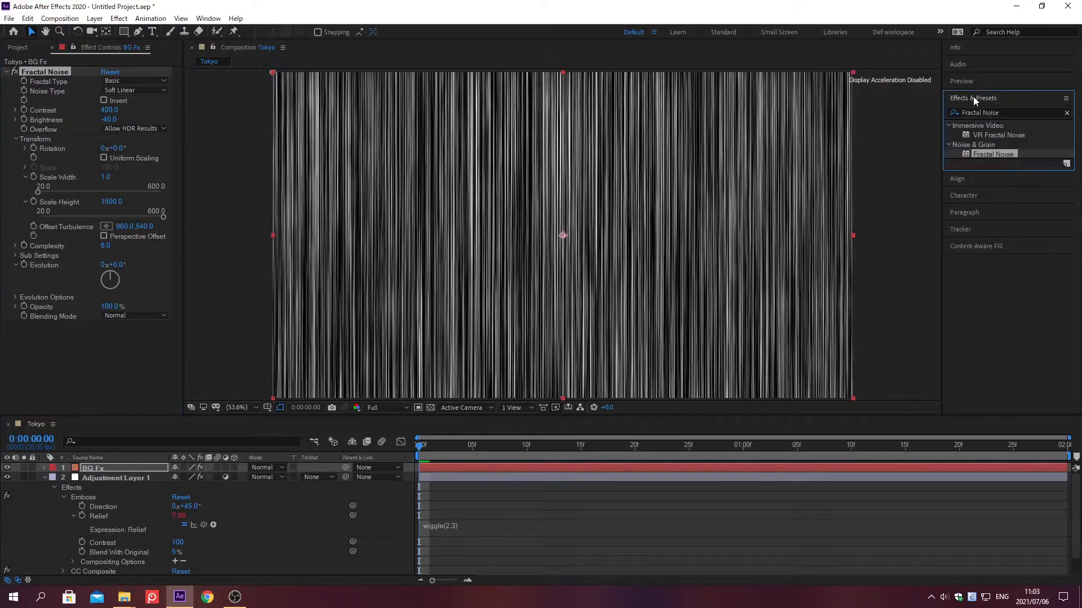
pyautogui.click(1067, 113)
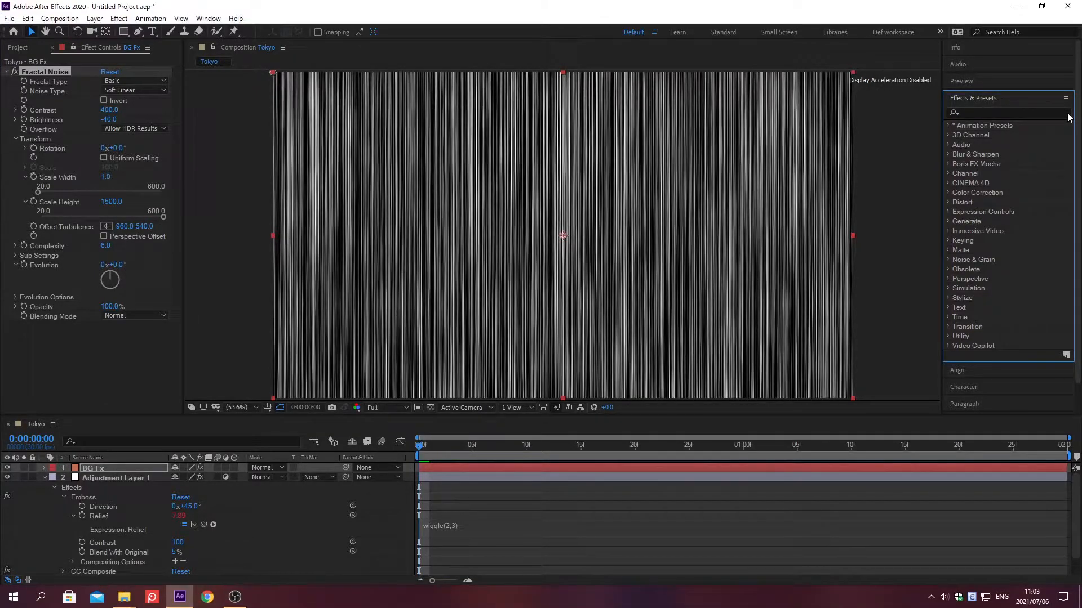
pyautogui.click(972, 113)
pyautogui.write('Directional Blur')
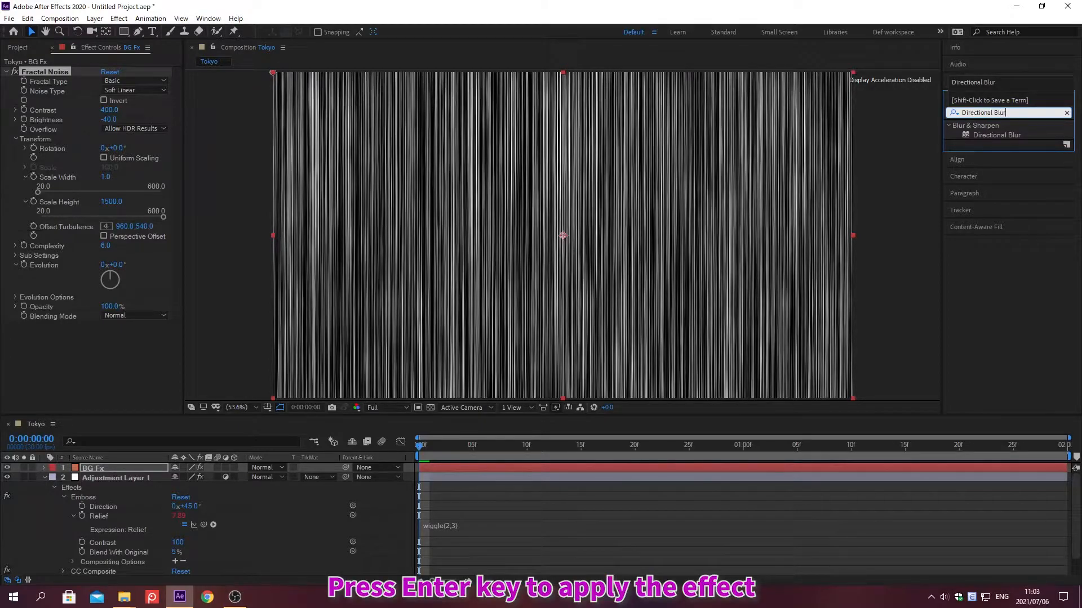
pyautogui.press('Return')
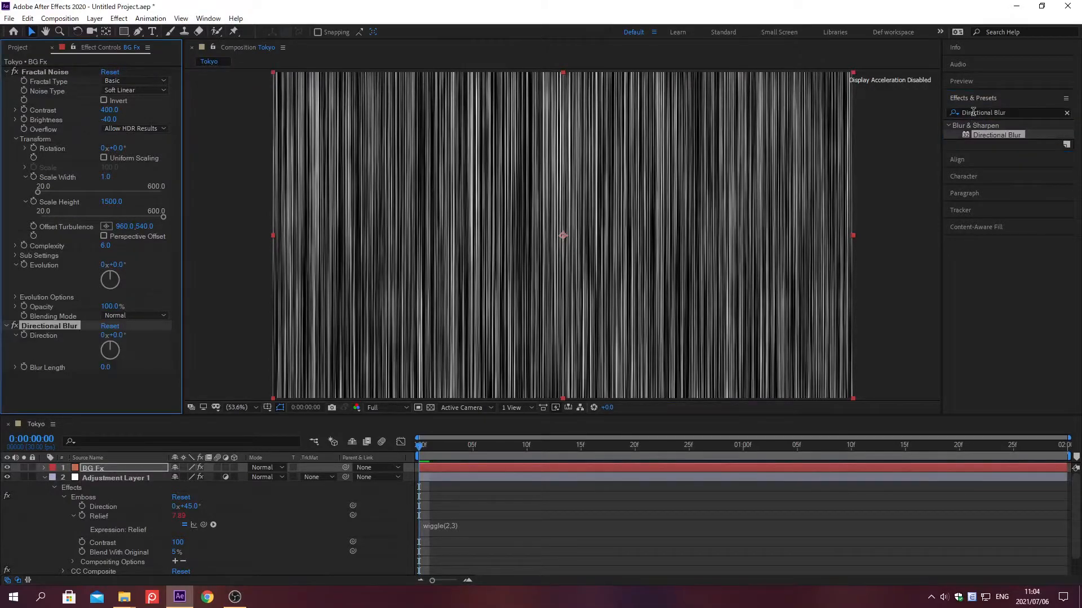
pyautogui.click(972, 97)
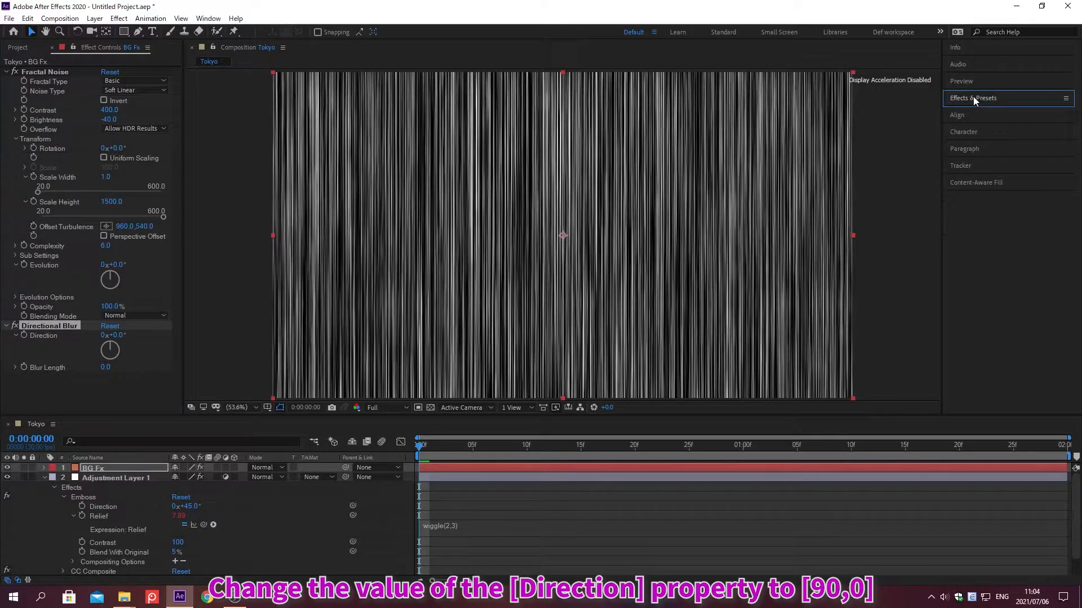
# Set the Directional Blur Direction to 90 degrees and its Blur Length to 400.
pyautogui.rightClick(45, 336)
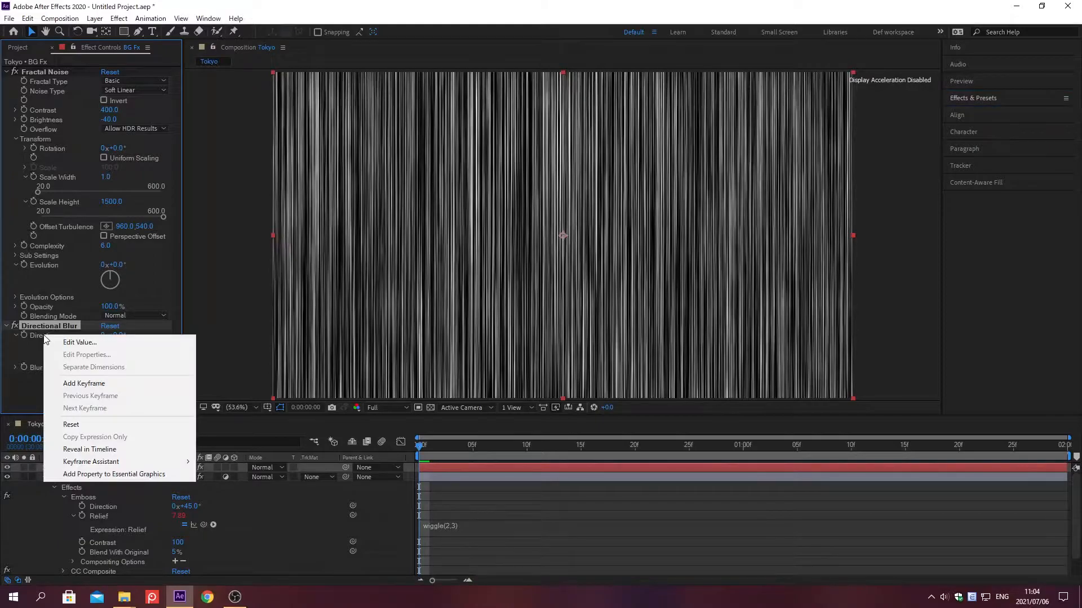
pyautogui.click(80, 343)
pyautogui.write('90')
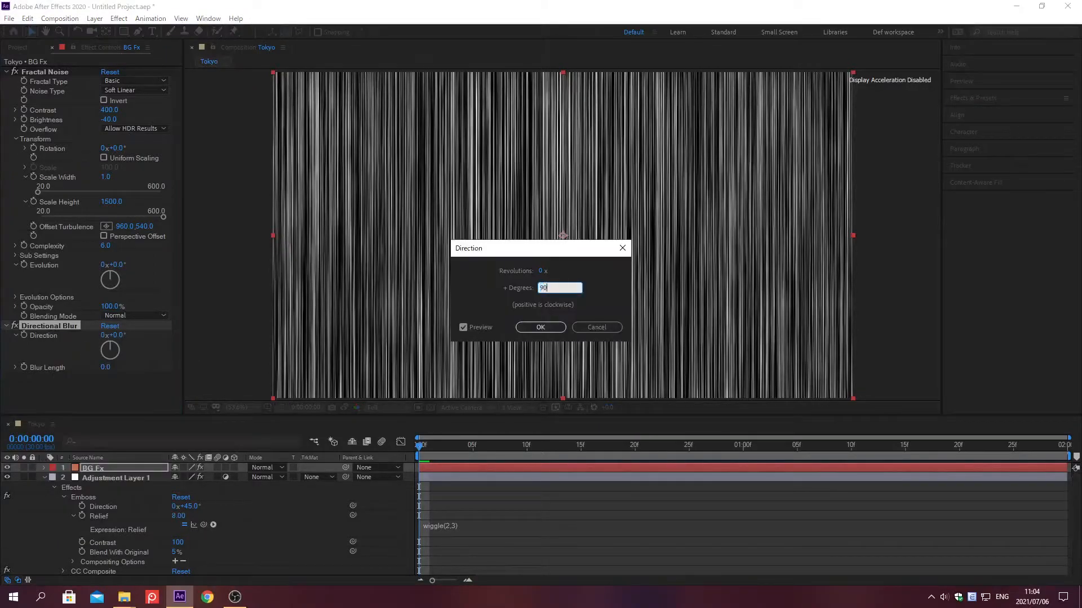
pyautogui.press('Return')
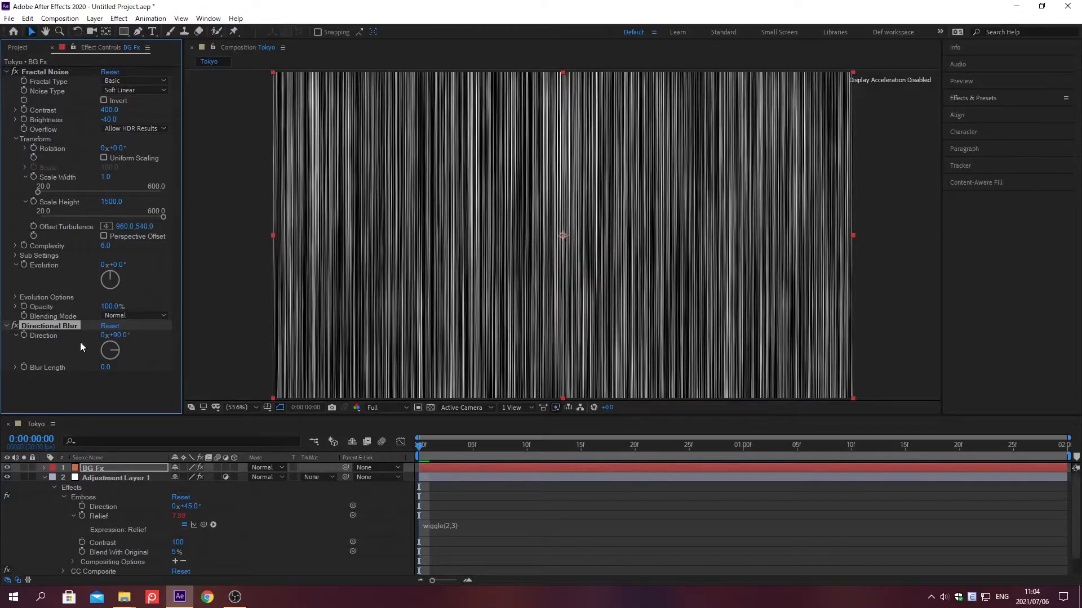
pyautogui.rightClick(50, 367)
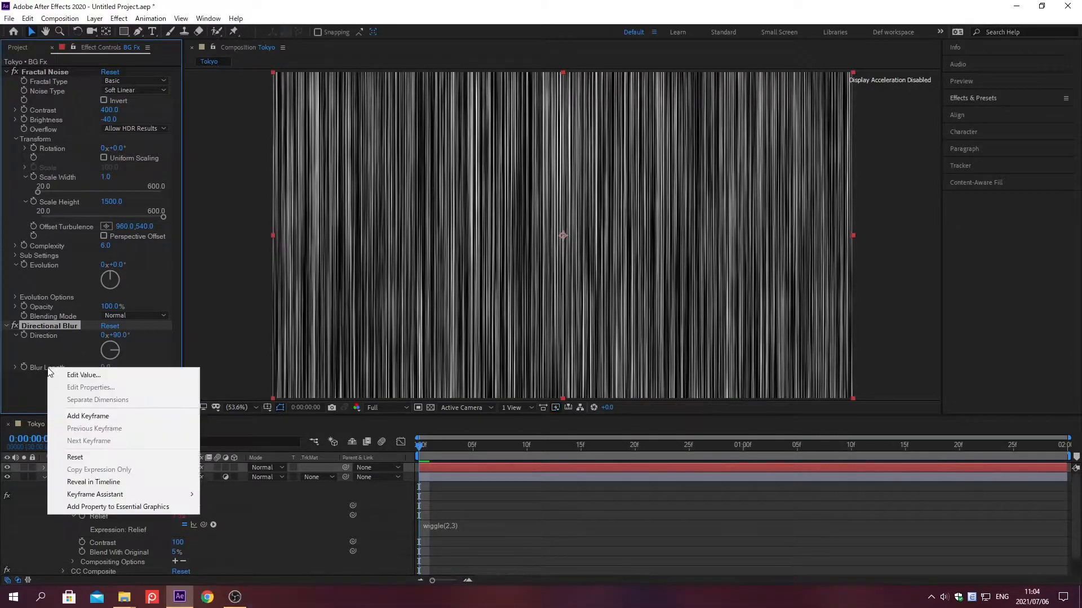
pyautogui.click(83, 374)
pyautogui.write('400')
pyautogui.press('Return')
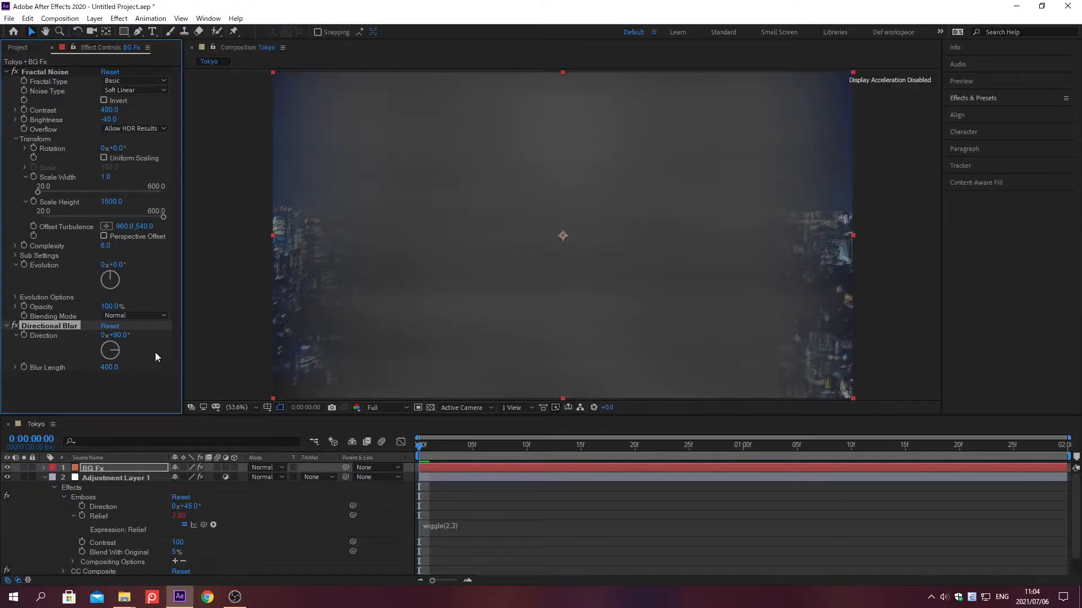
# Find the Venetian Blinds effect under Transition and apply it to the BG Fx layer.
pyautogui.click(974, 99)
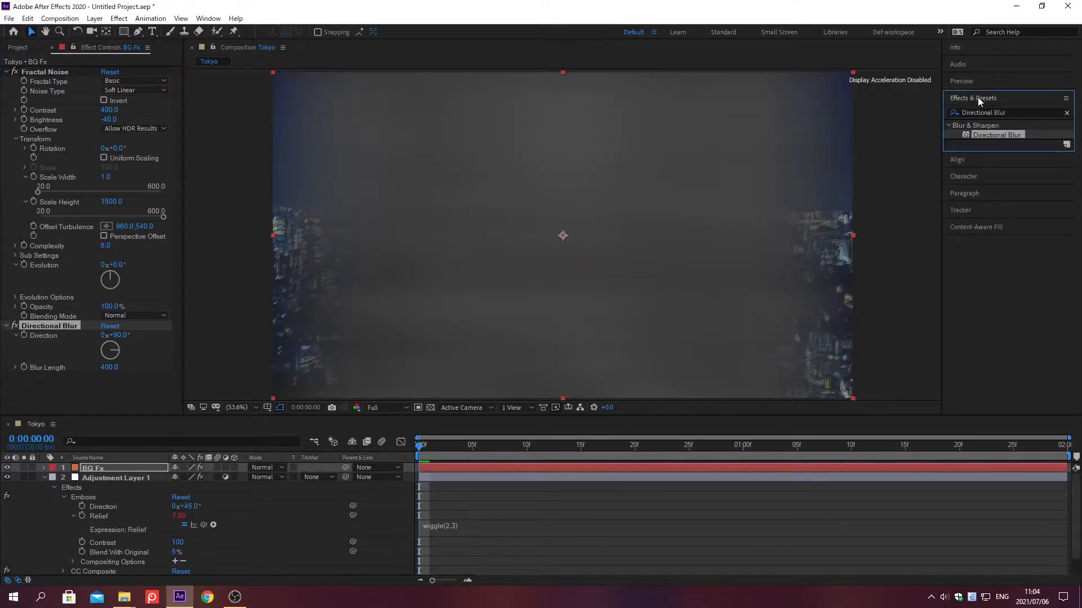
pyautogui.click(1066, 113)
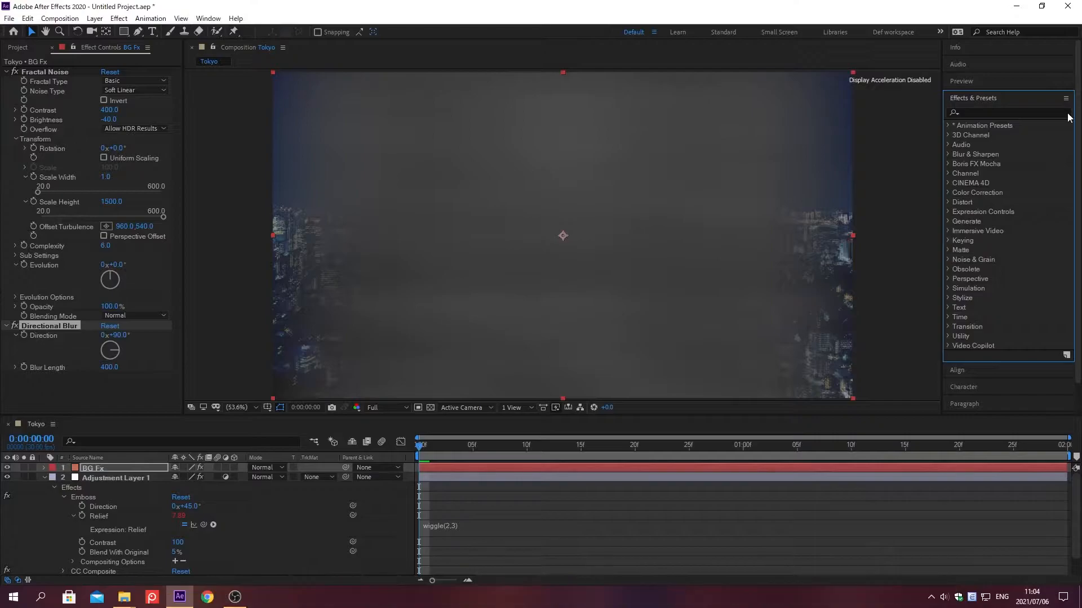
pyautogui.click(977, 112)
pyautogui.write('Venetia')
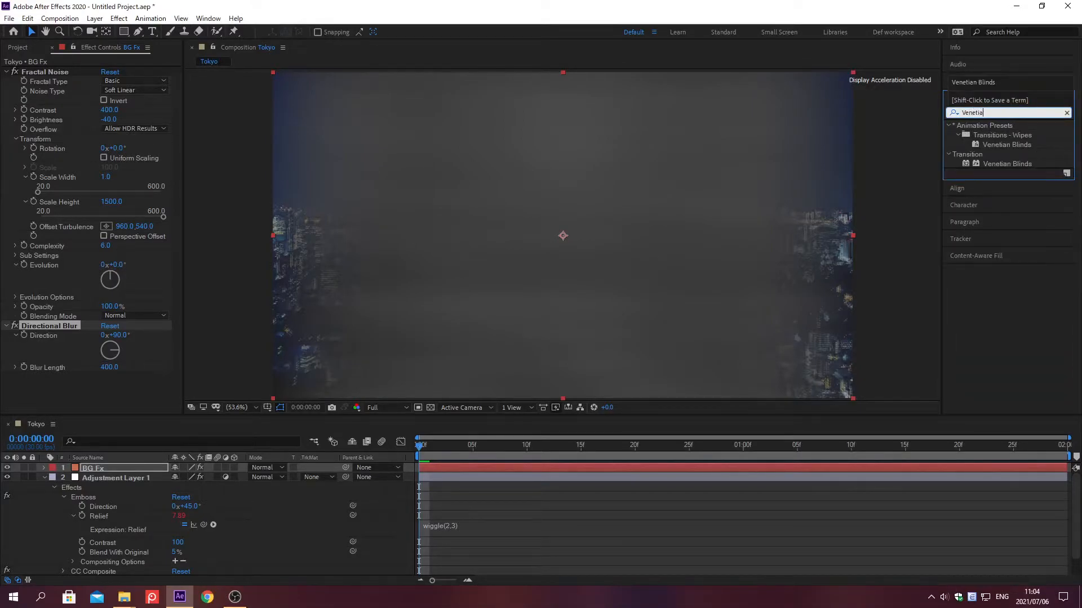
pyautogui.write('n Blinds')
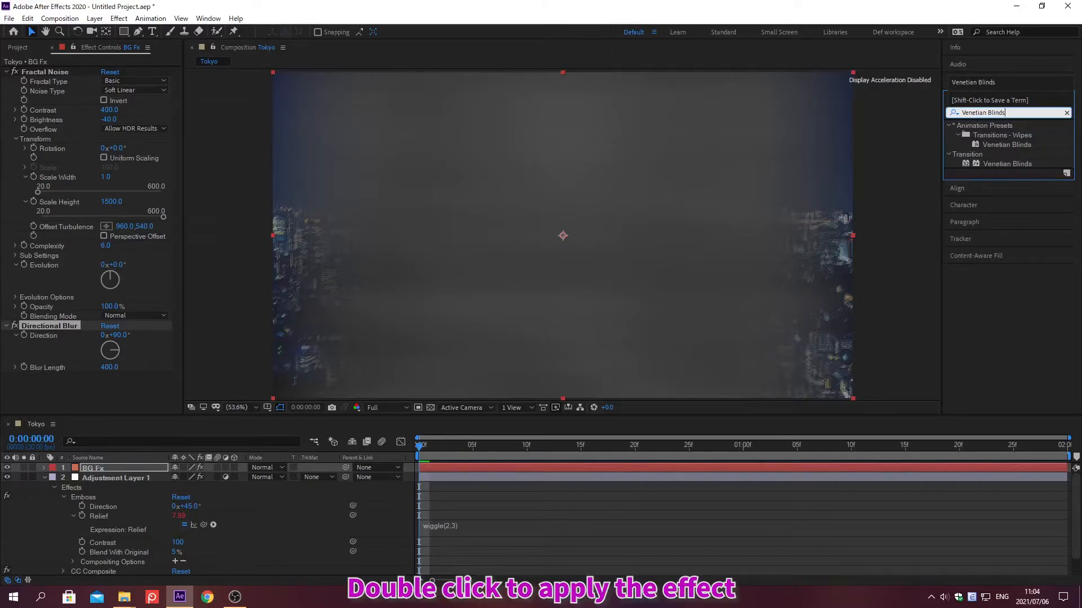
pyautogui.doubleClick(985, 163)
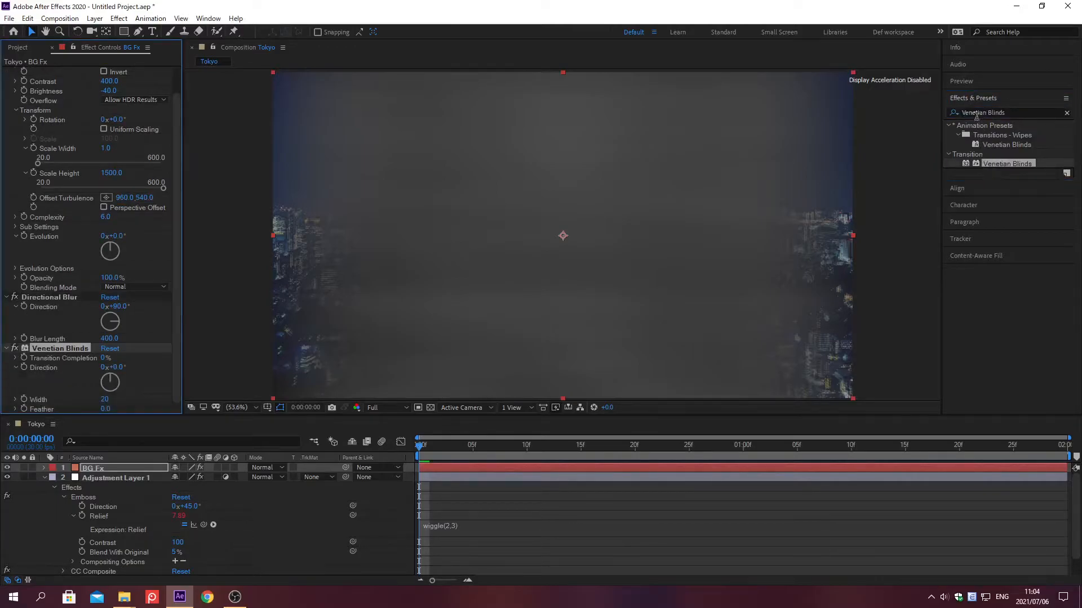
pyautogui.click(972, 97)
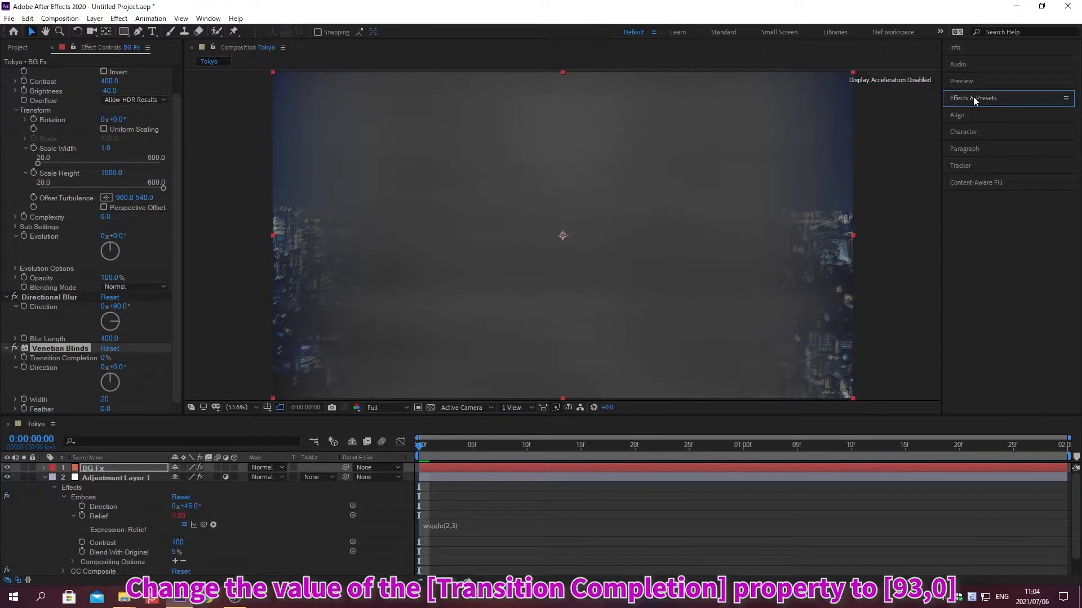
# Set the Venetian Blinds Transition Completion to 93% on the BG Fx layer.
pyautogui.click(104, 358)
pyautogui.write('93')
pyautogui.press('Return')
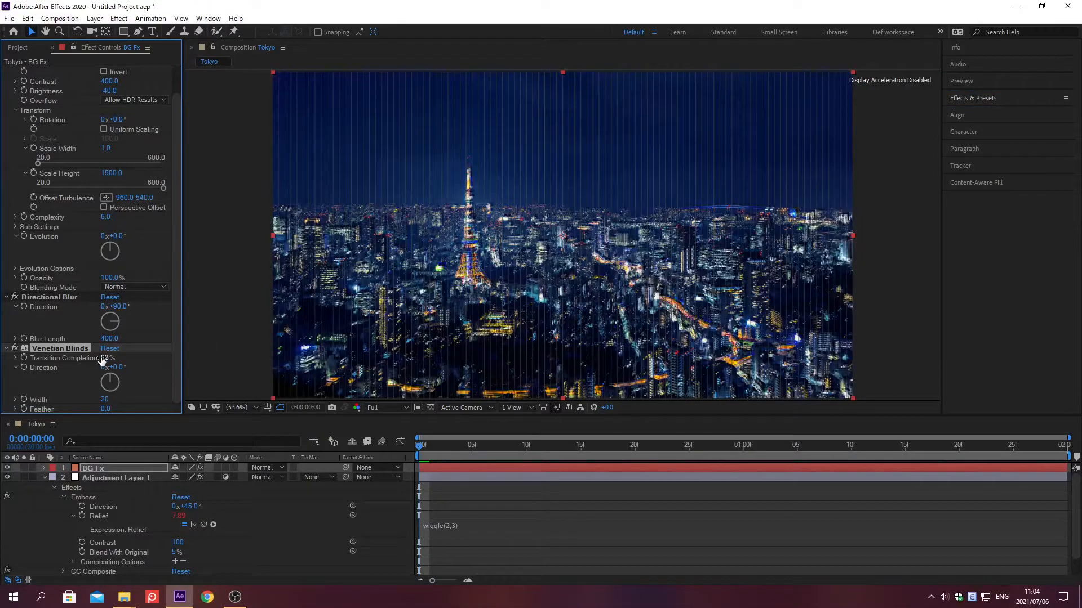
# Collapse Adjustment Layer 1, deselect all layers and add a text layer reading "Tokyo in night" over the sky.
pyautogui.click(45, 478)
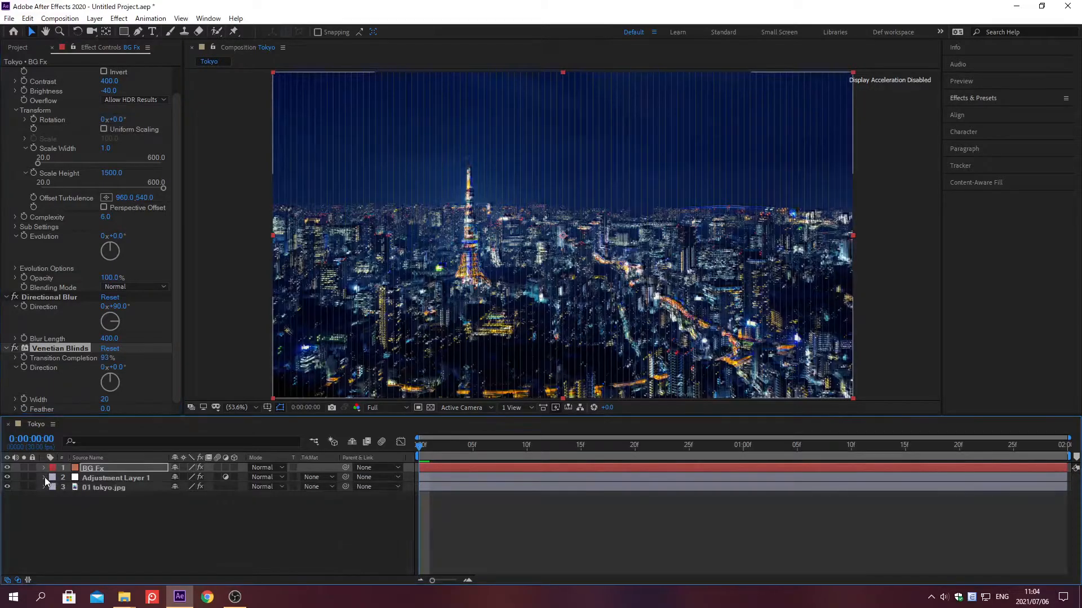
pyautogui.click(141, 537)
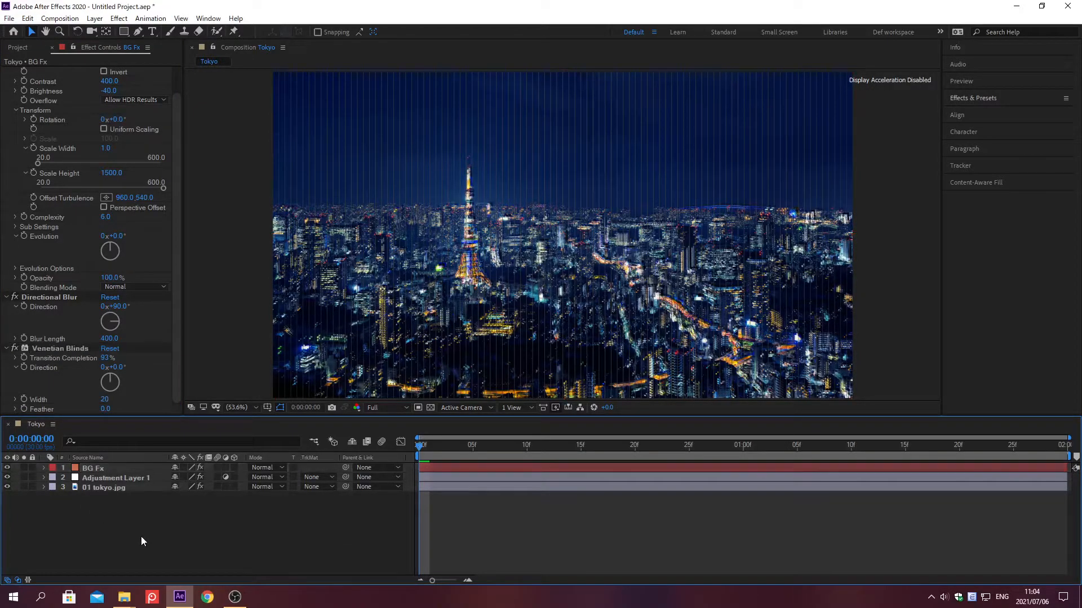
pyautogui.click(156, 33)
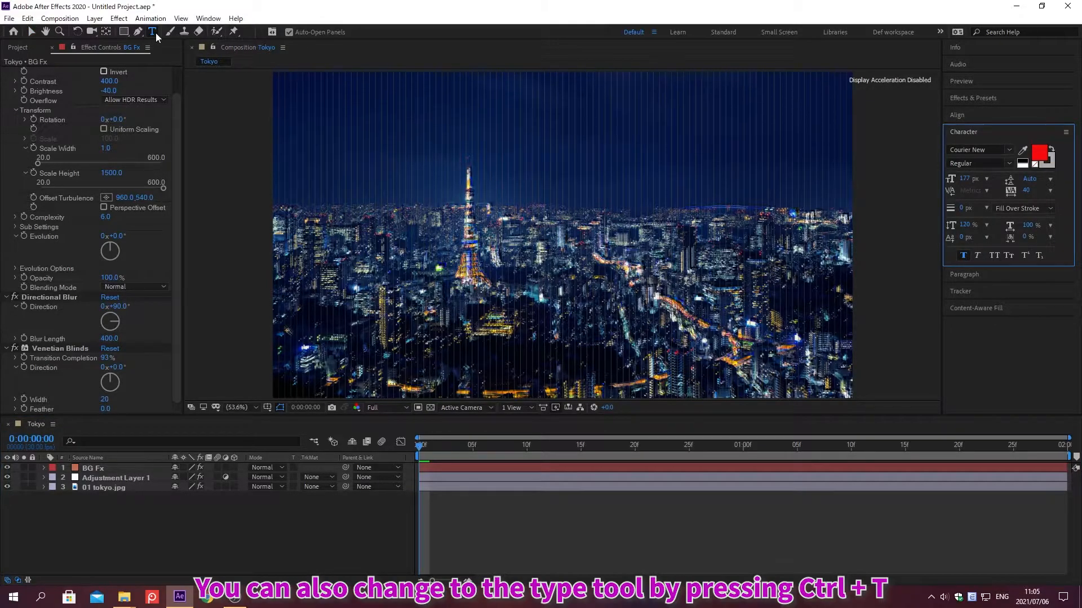
pyautogui.click(329, 186)
pyautogui.write('Tokyo in night')
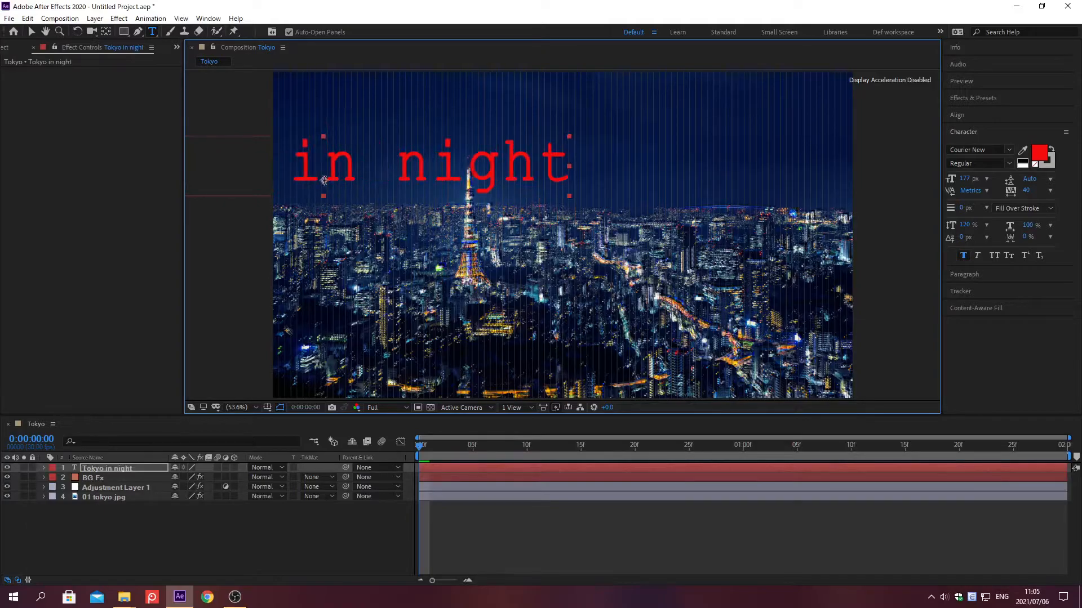
# Change the title text's font to N-Gage and set its size to 130 px.
pyautogui.click(1008, 149)
pyautogui.write('N-Gage')
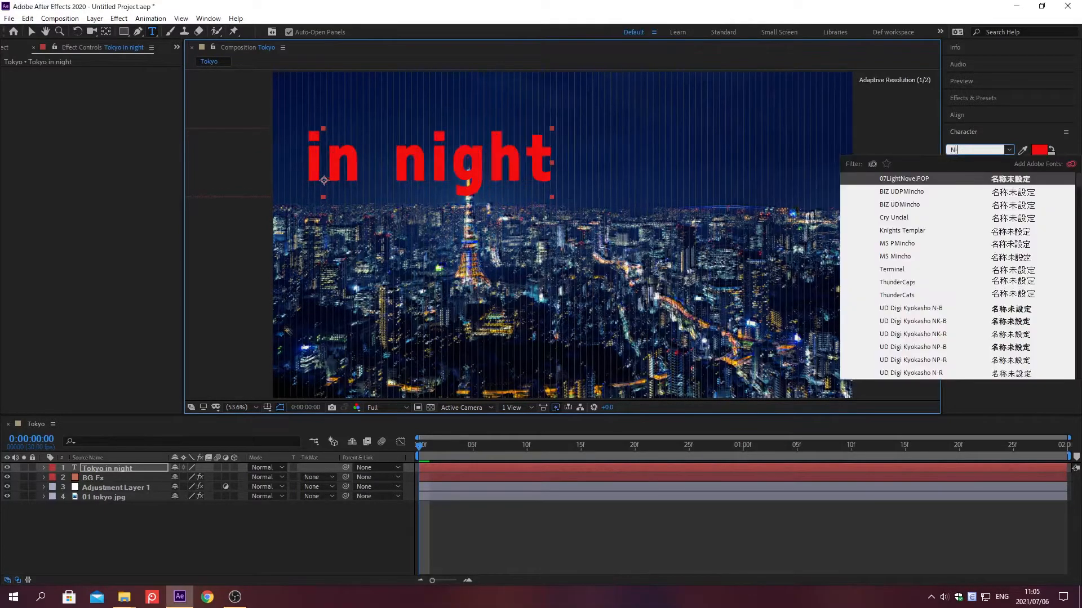
pyautogui.press('Return')
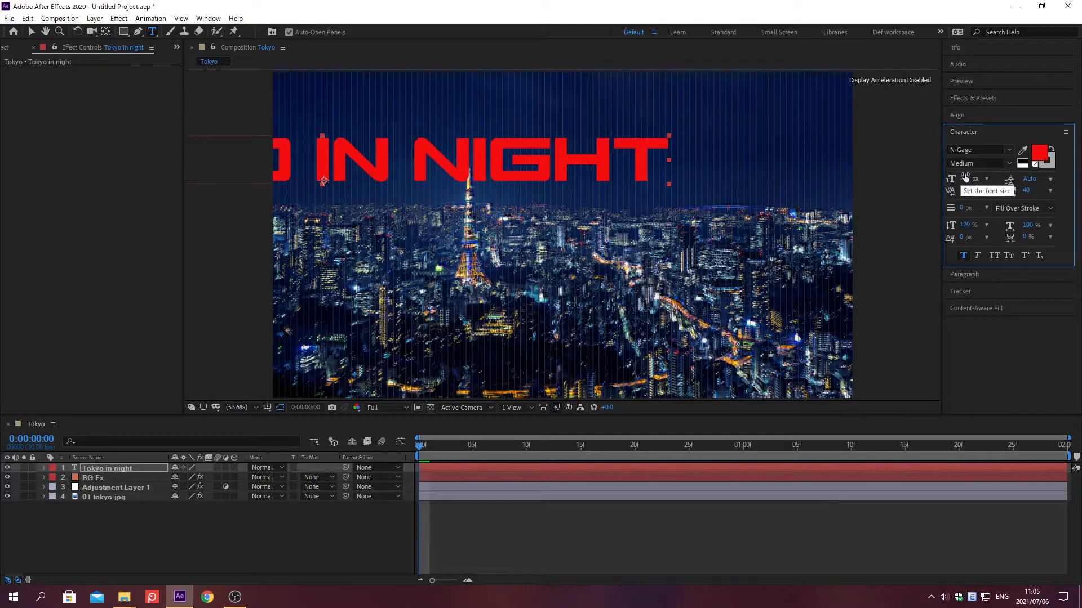
pyautogui.click(964, 178)
pyautogui.write('120')
pyautogui.press('Return')
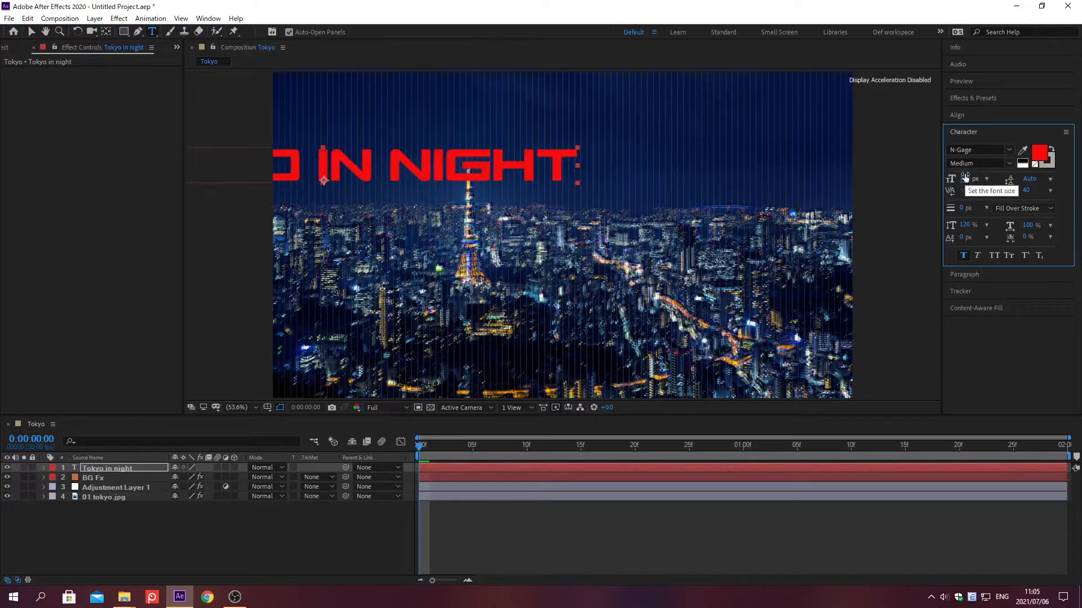
# Set the title text's fill color to white, hex FFFFFF.
pyautogui.click(1040, 154)
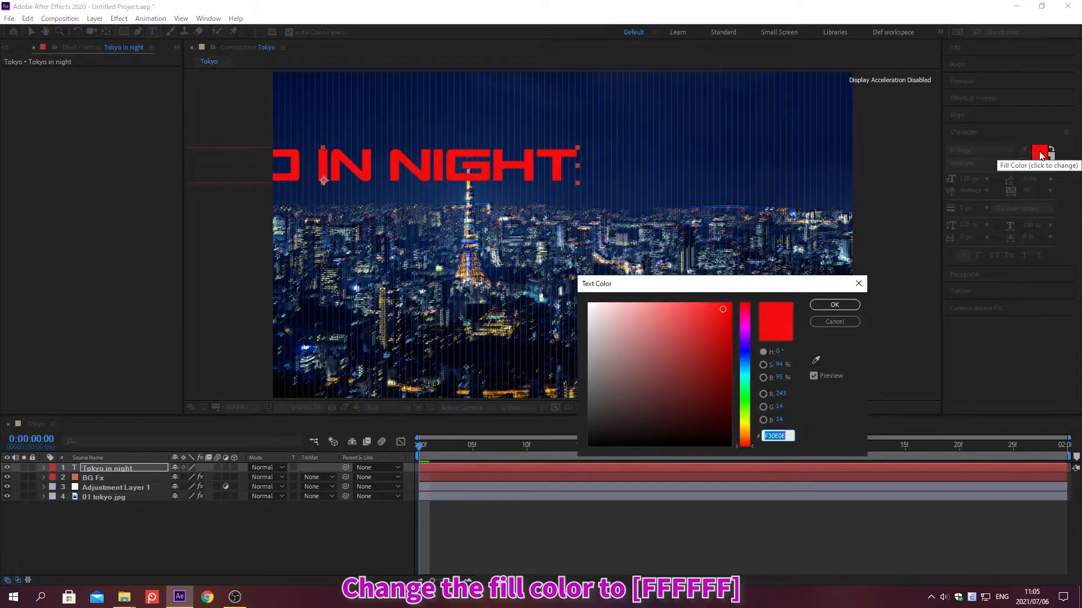
pyautogui.write('FFFFFF')
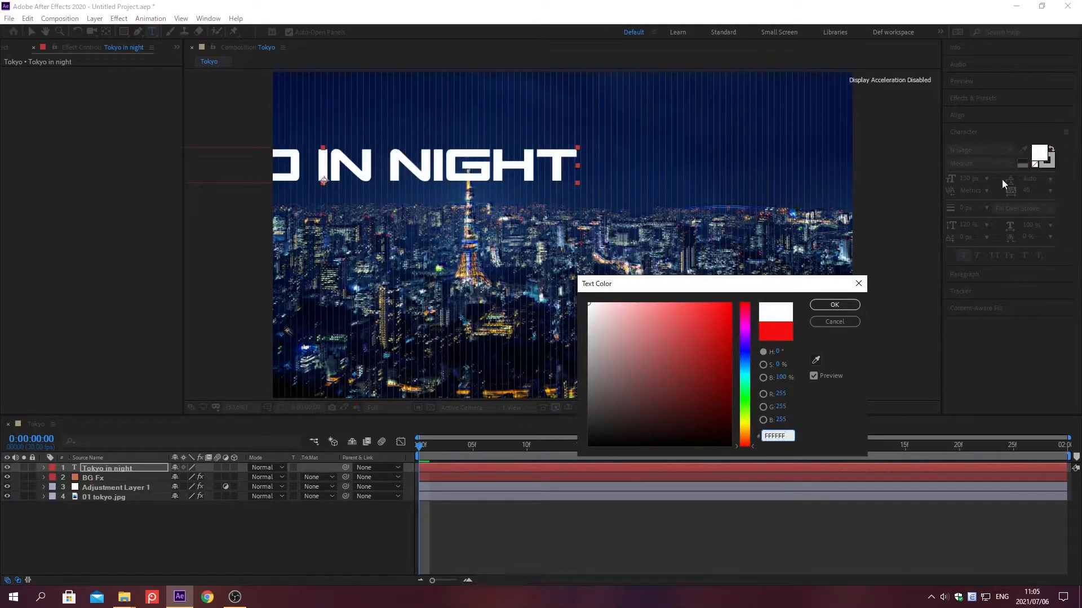
pyautogui.click(842, 305)
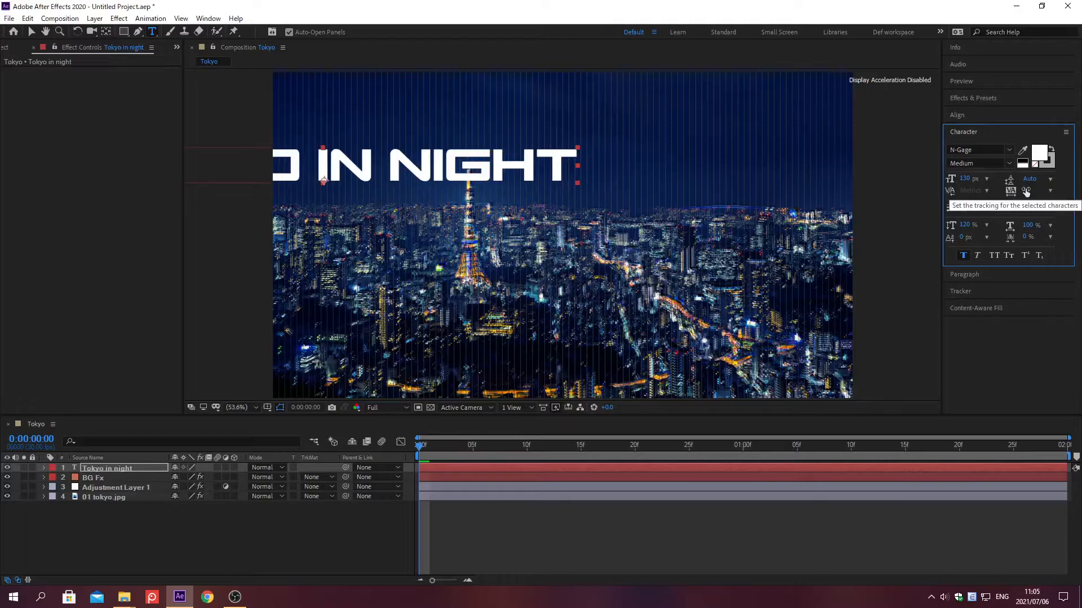
# Center the anchor point within the Tokyo in night text layer and center the layer in the composition.
pyautogui.click(963, 131)
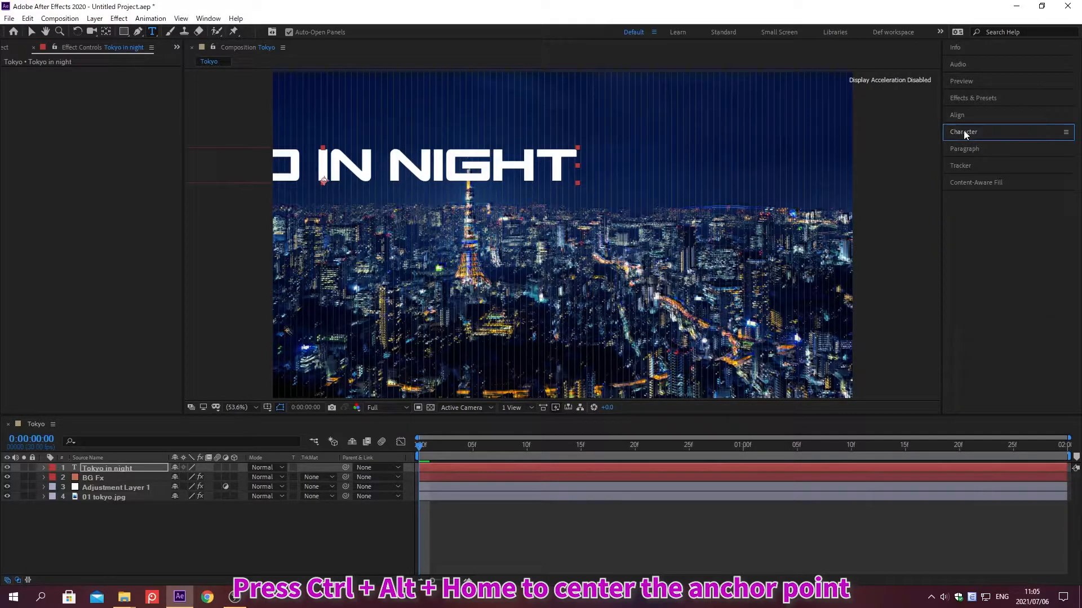
pyautogui.hotkey('ctrl', 'alt', 'Home')
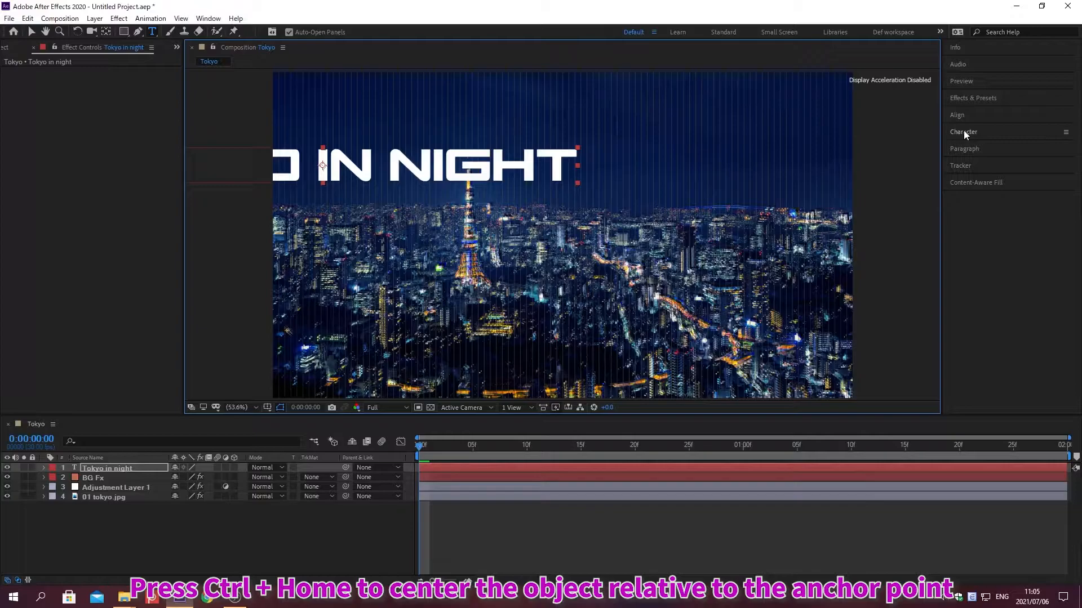
pyautogui.hotkey('ctrl', 'Home')
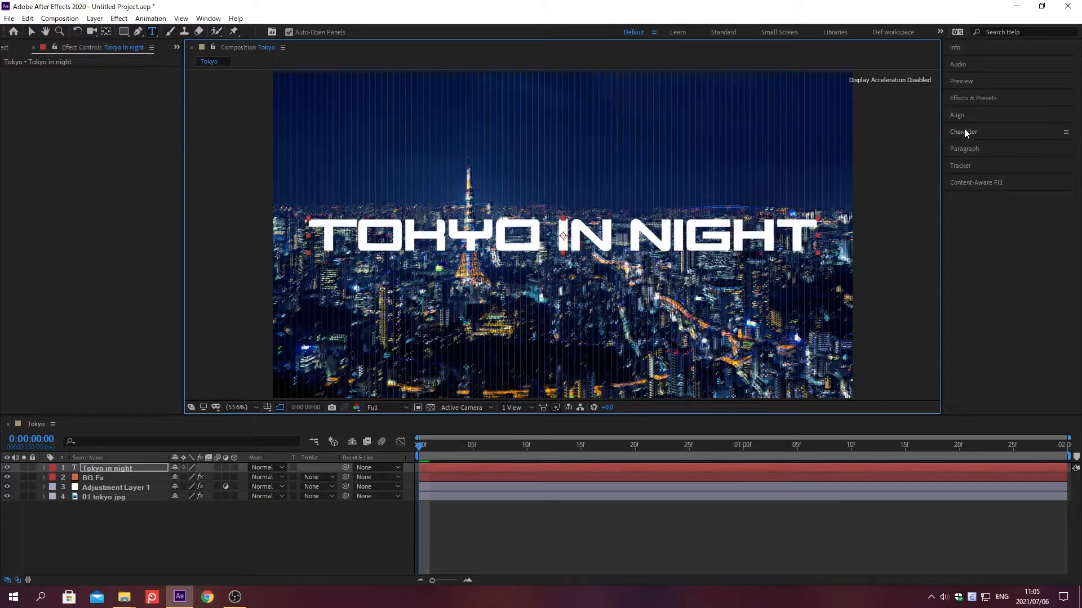
# Find the Emboss effect under Stylize and apply it to the Tokyo in night text layer.
pyautogui.click(973, 98)
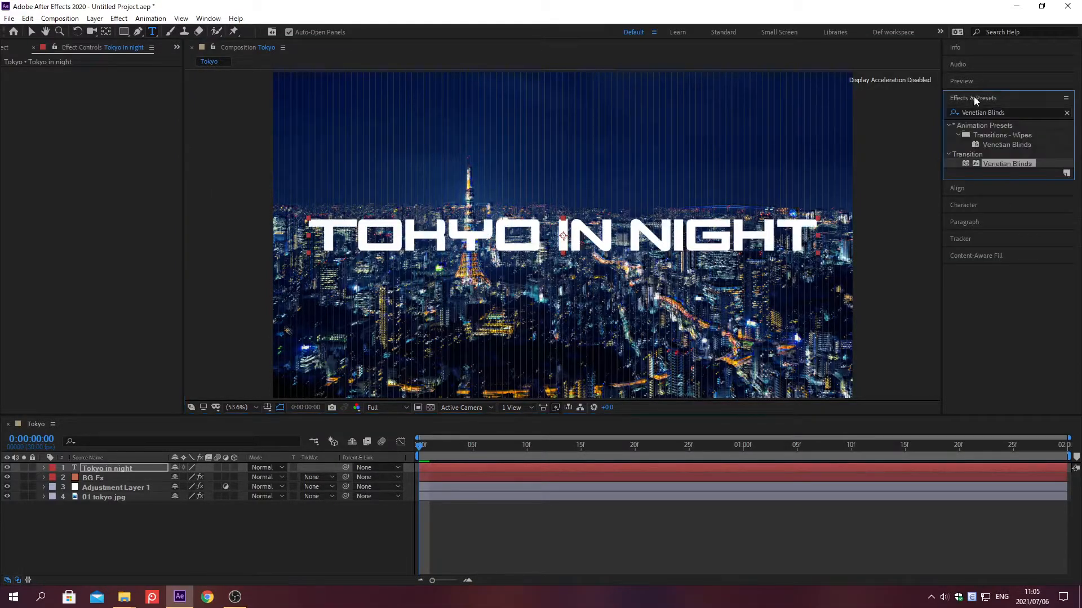
pyautogui.click(1066, 113)
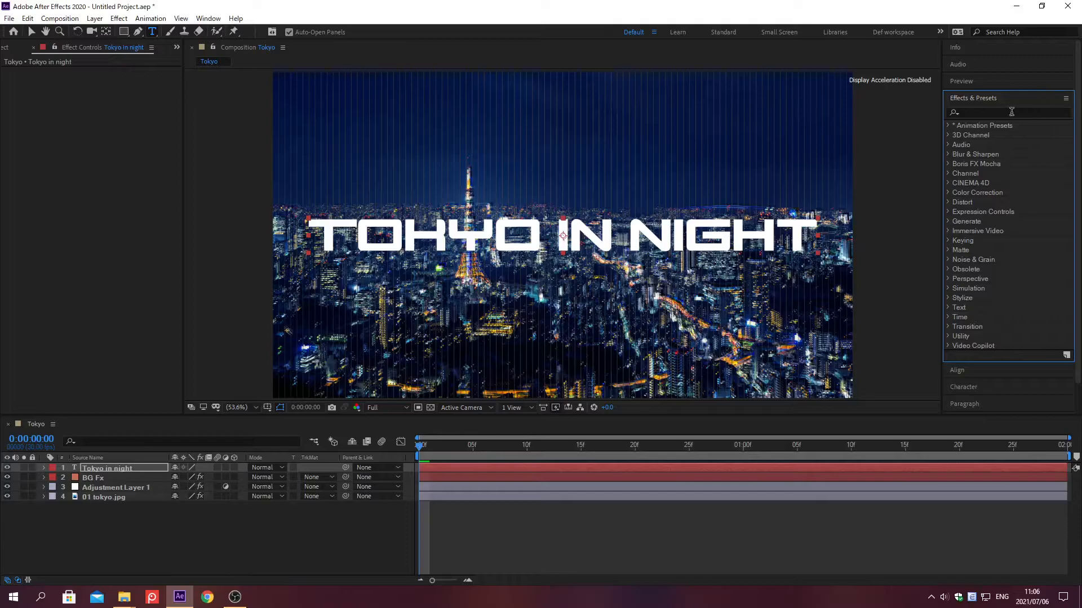
pyautogui.click(973, 112)
pyautogui.write('Emboss')
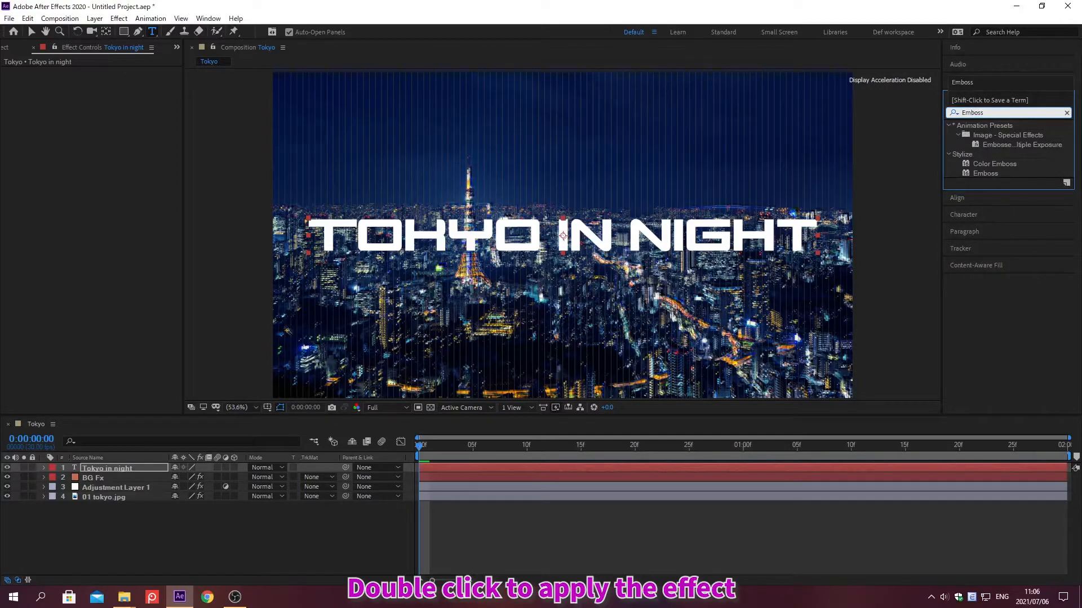
pyautogui.doubleClick(985, 172)
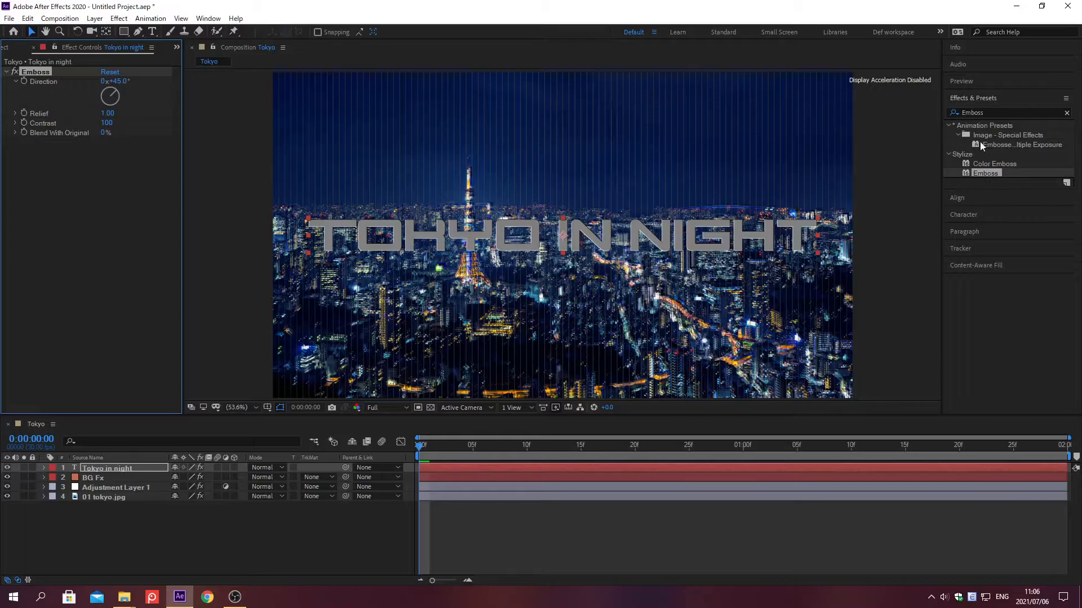
pyautogui.click(973, 100)
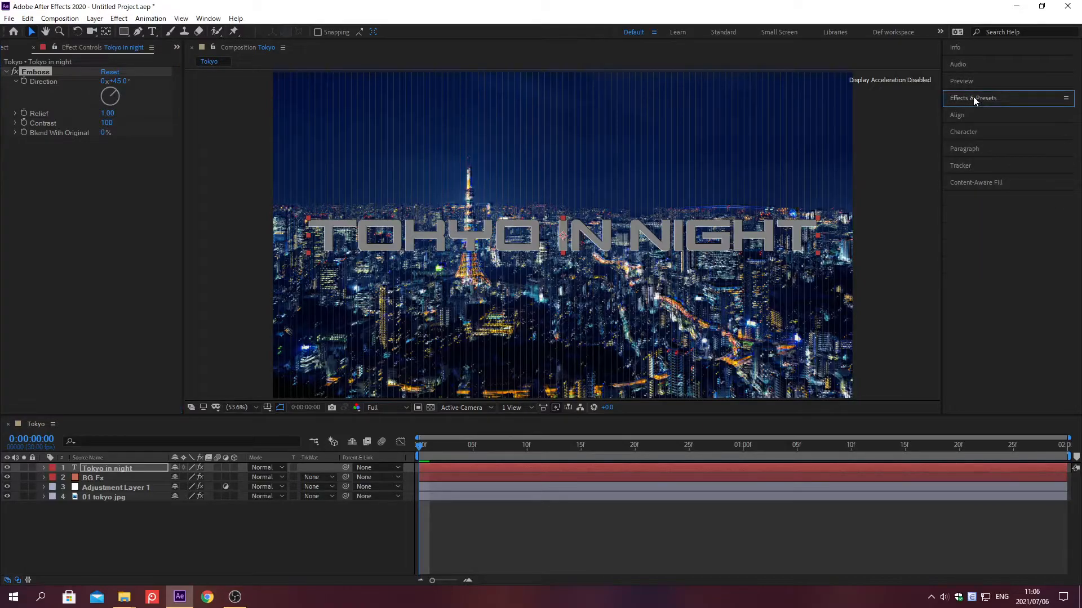
# Find the Tint effect under Color Correction and apply it to the Tokyo in night text layer.
pyautogui.click(974, 100)
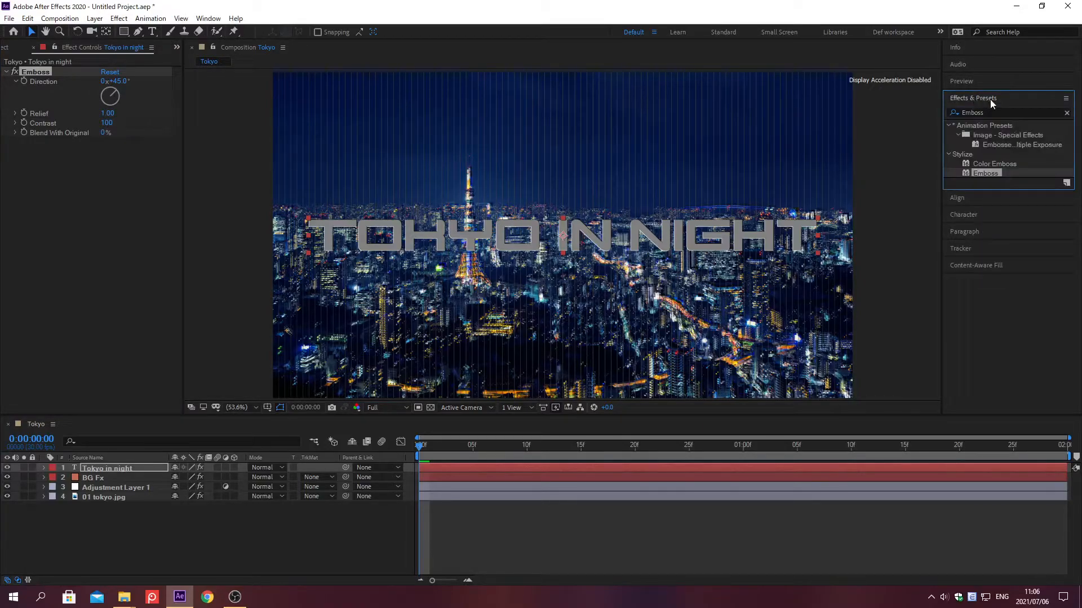
pyautogui.click(1066, 113)
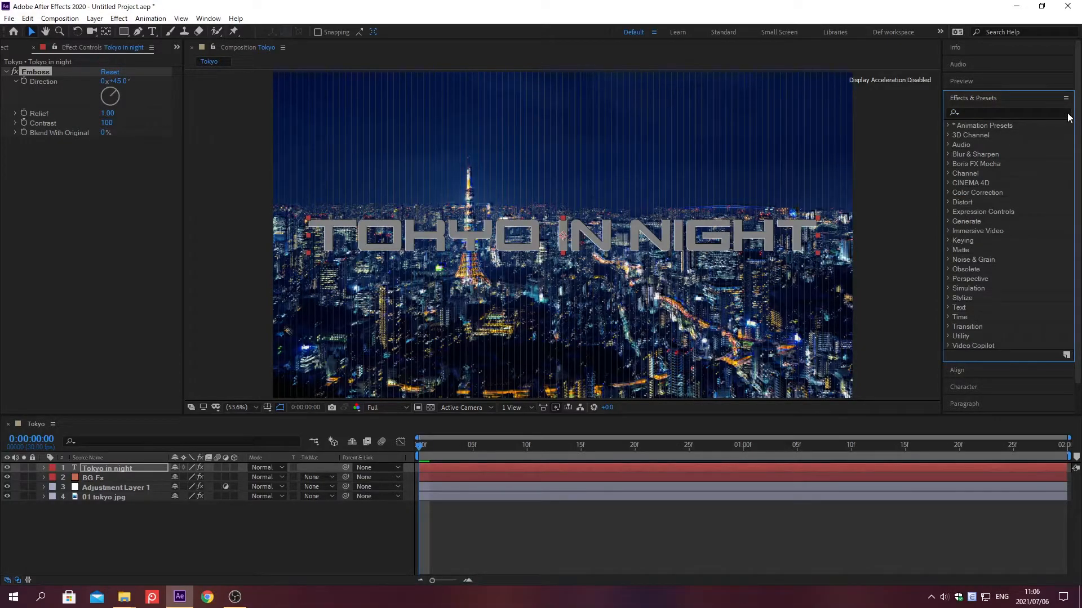
pyautogui.click(974, 112)
pyautogui.write('Tint')
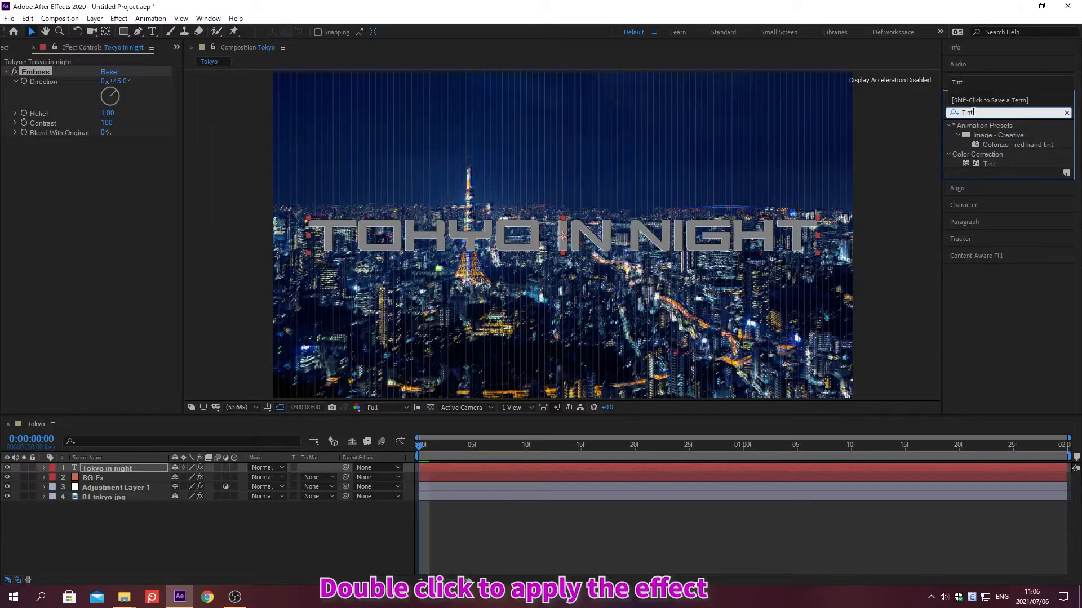
pyautogui.doubleClick(984, 162)
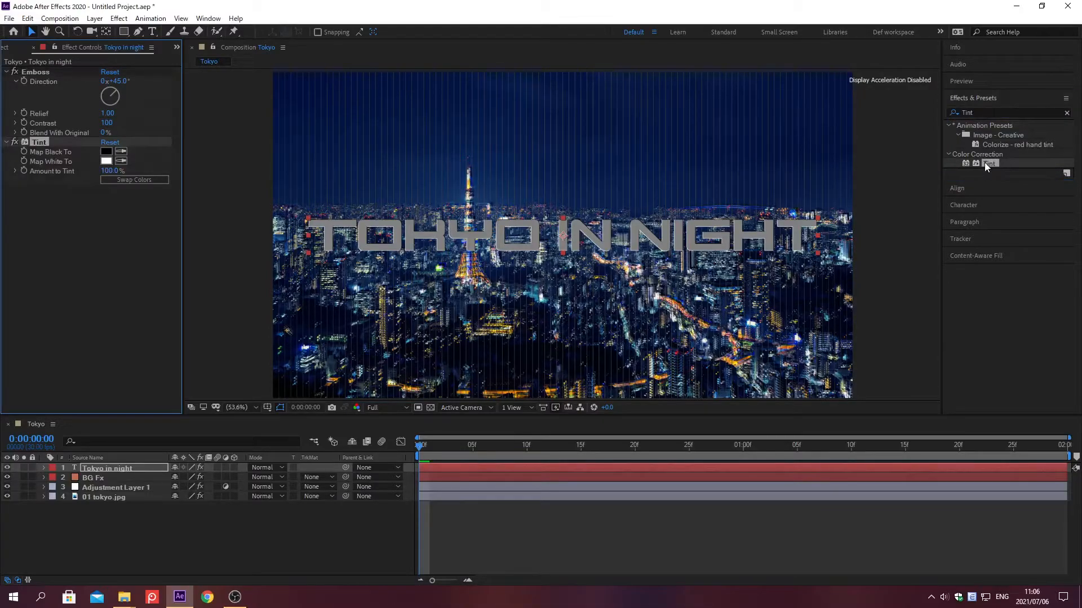
# Find the CC Composite effect and apply it to the Tokyo in night text layer.
pyautogui.click(1066, 113)
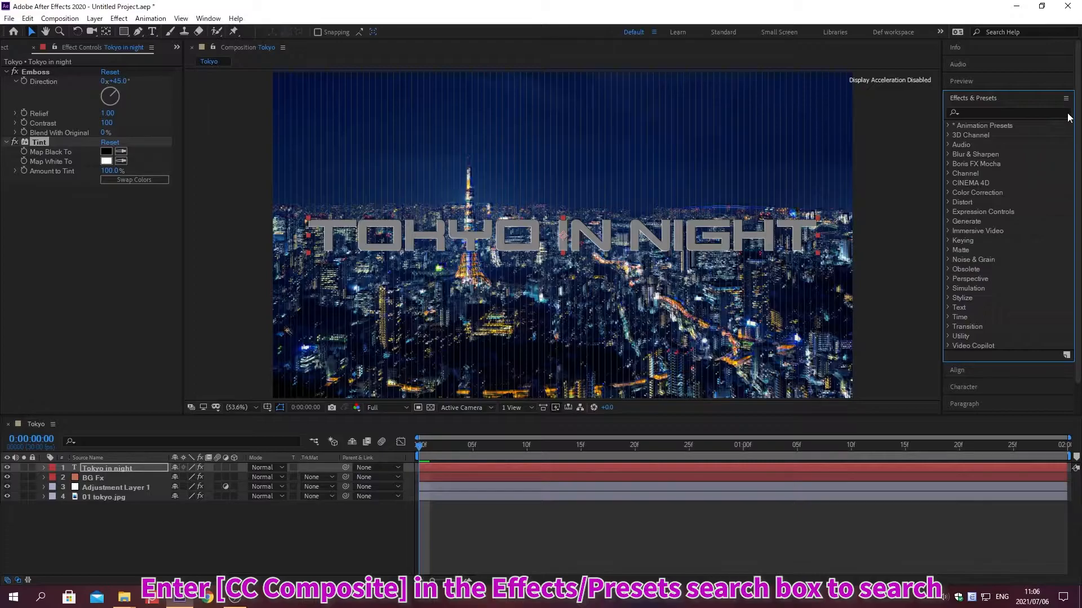
pyautogui.click(973, 112)
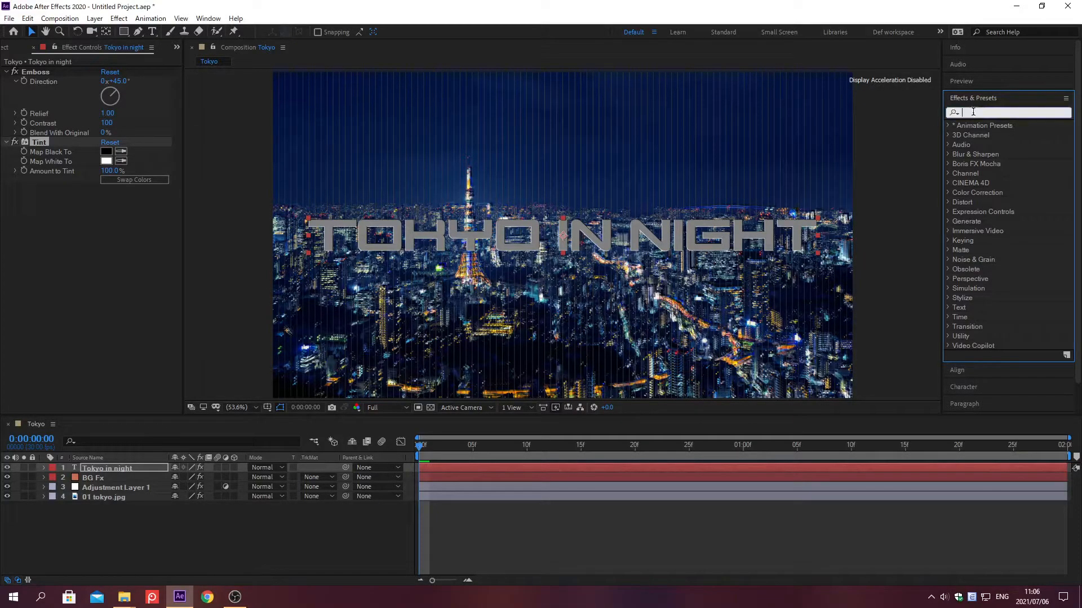
pyautogui.write('CC Composite')
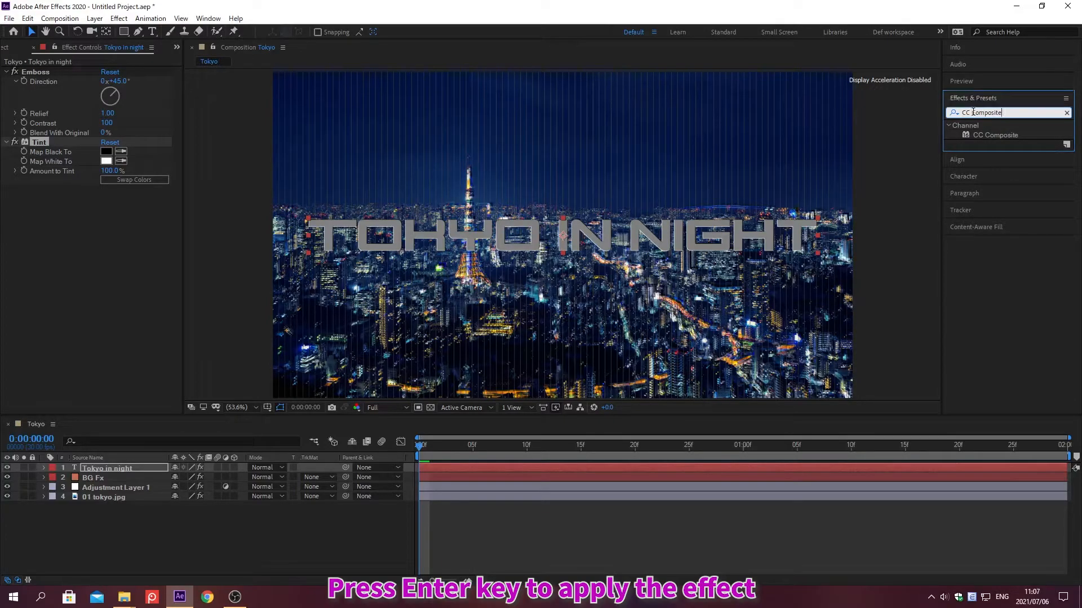
pyautogui.press('Return')
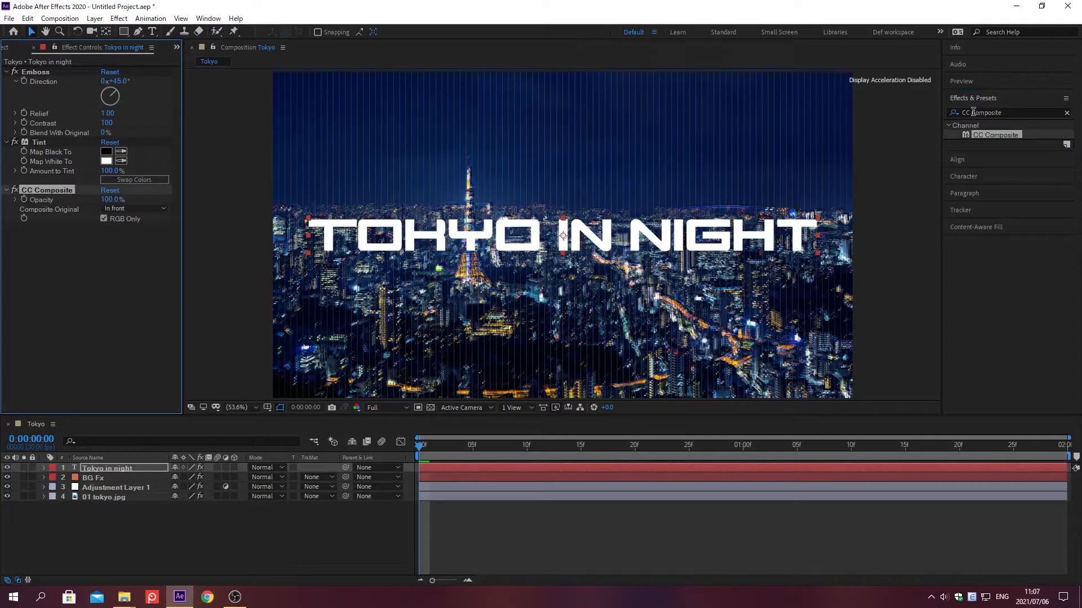
pyautogui.click(972, 98)
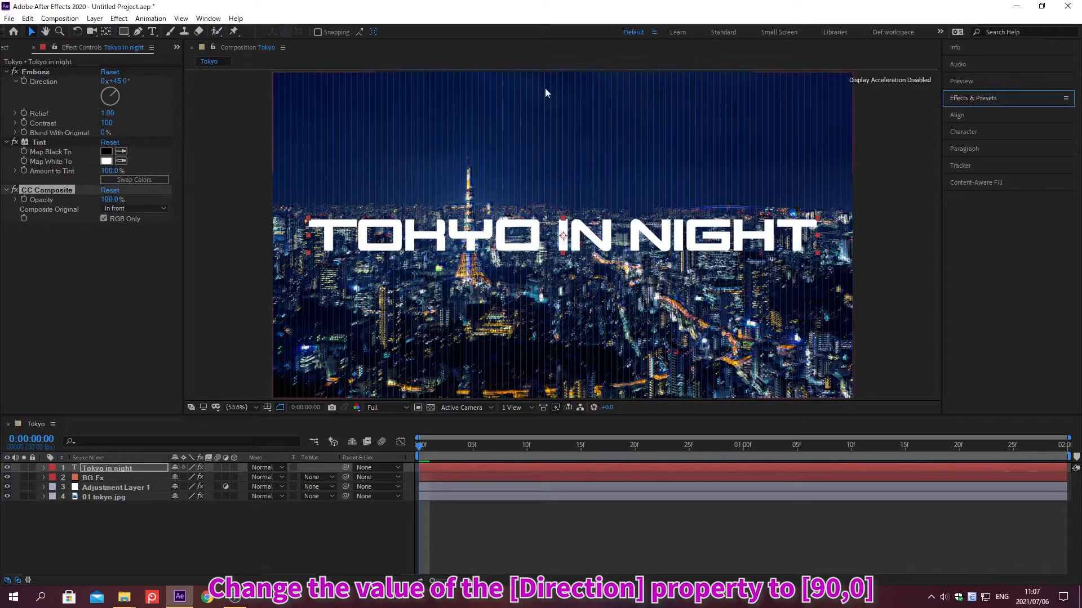
# Set the Emboss effect's Direction to 90° on the title layer.
pyautogui.click(117, 82)
pyautogui.write('90')
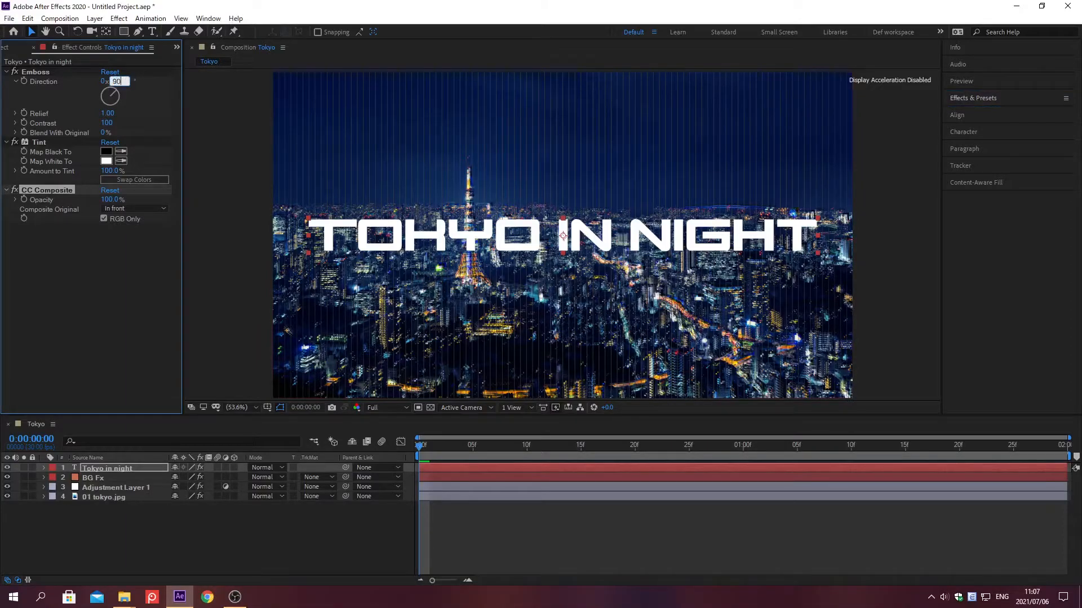
pyautogui.press('Return')
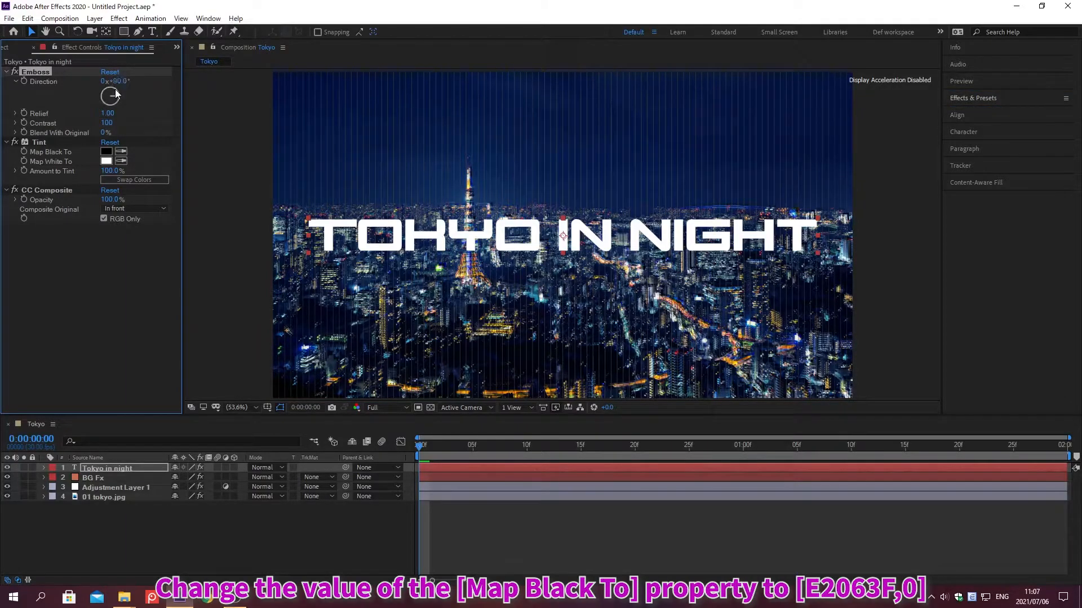
# Set the Tint effect's Map Black To color to E2063F and its Map White To color to 07B6FE.
pyautogui.click(106, 152)
pyautogui.write('E4074C')
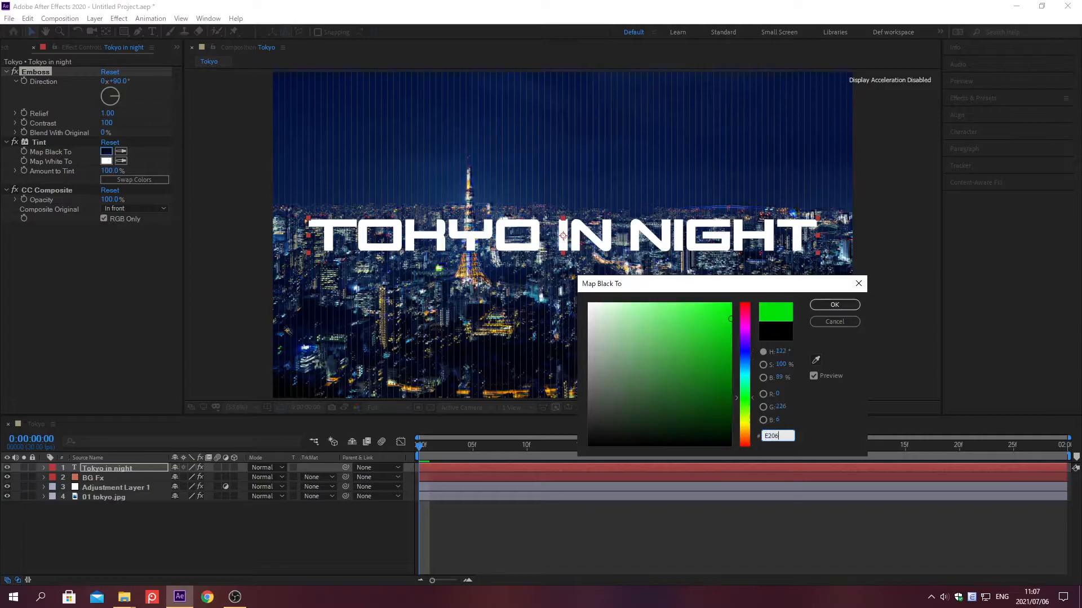
pyautogui.press('Return')
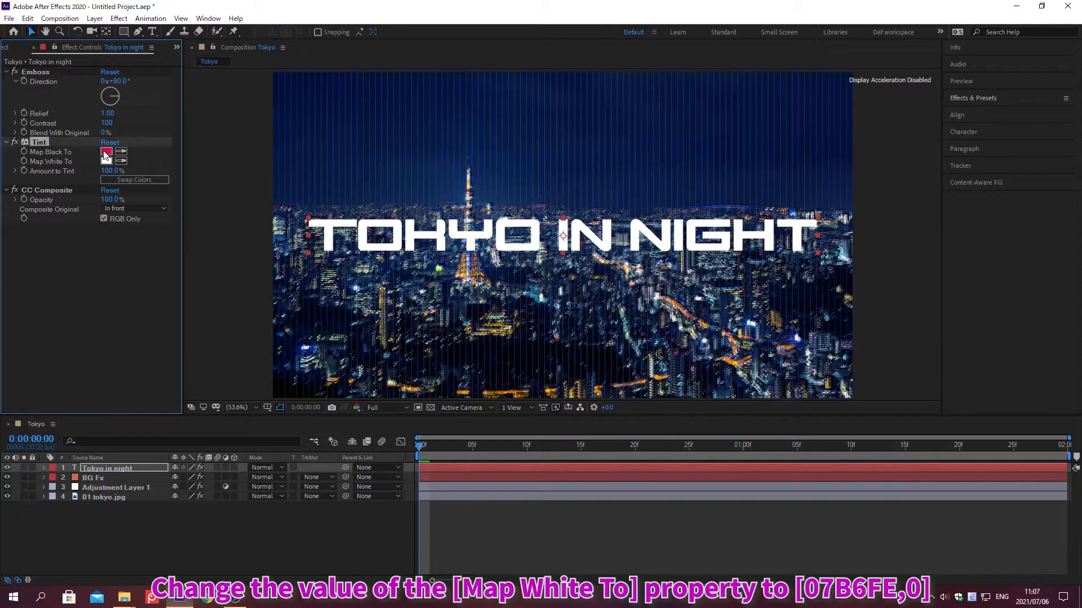
pyautogui.click(106, 161)
pyautogui.write('18B7FF')
pyautogui.press('Return')
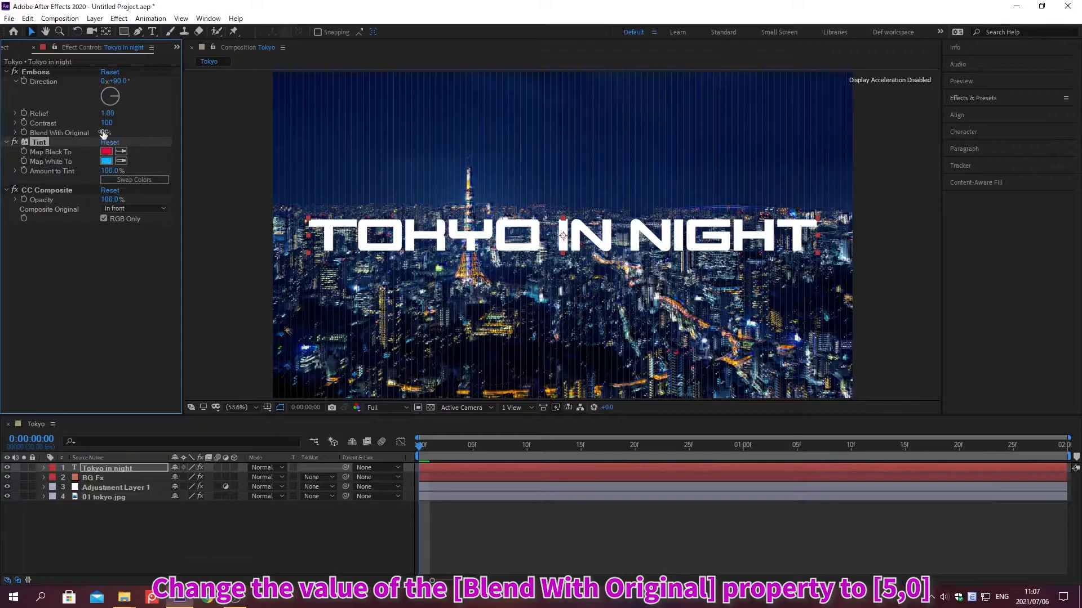
# Set Emboss Blend With Original to 5% and change CC Composite's Composite Original mode to Overlay.
pyautogui.click(103, 133)
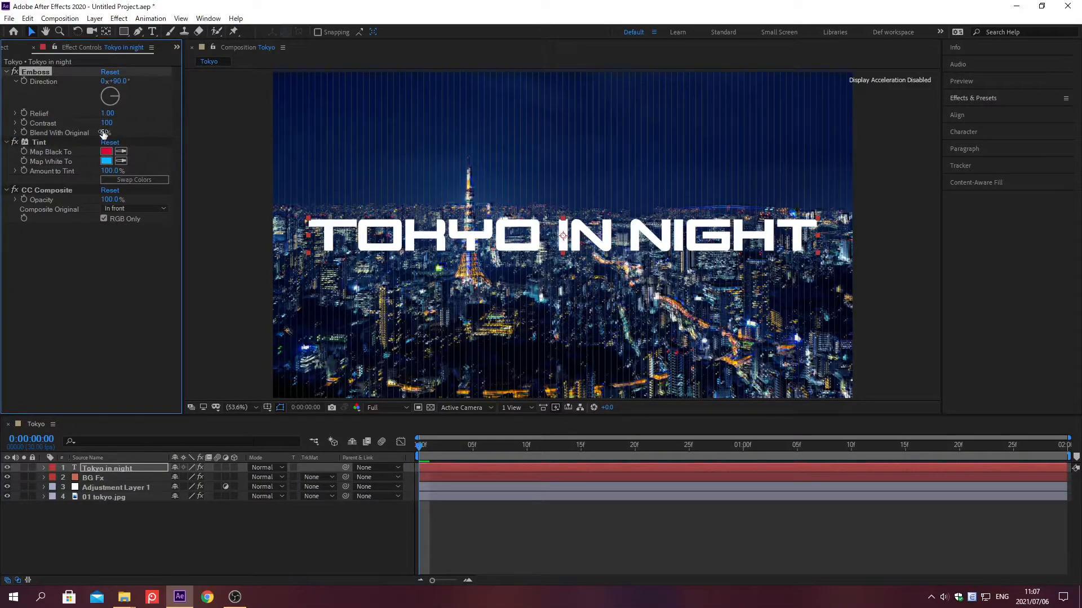
pyautogui.click(144, 208)
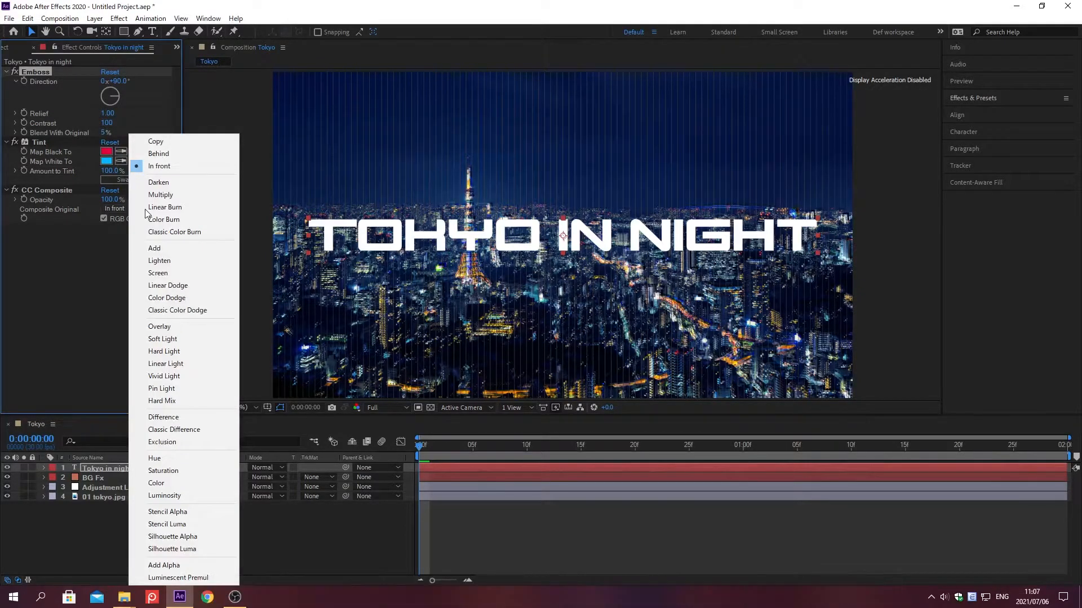
pyautogui.click(160, 326)
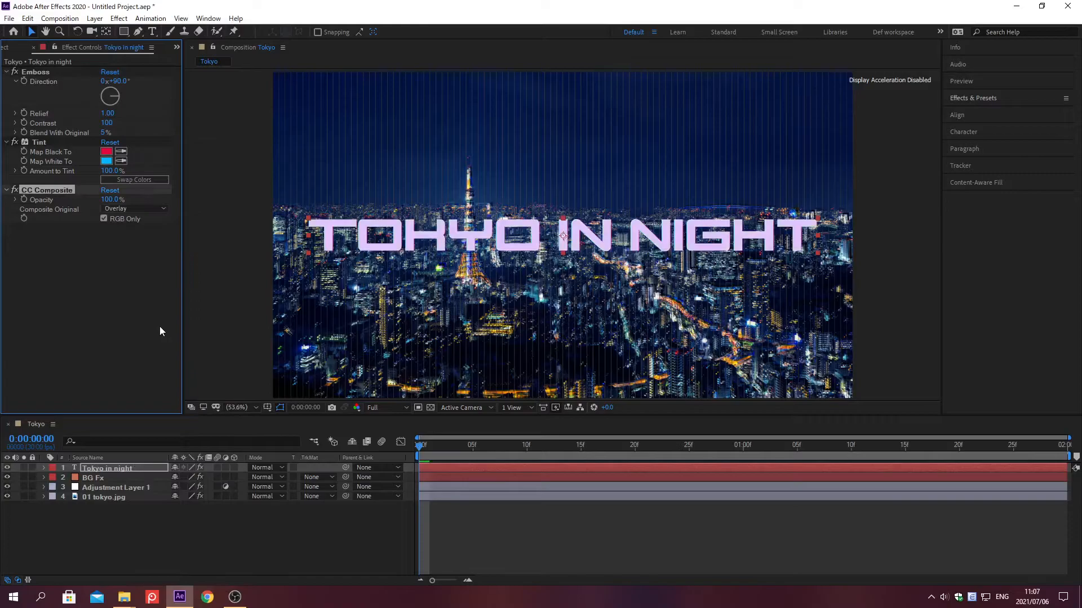
# Create an Emboss Relief keyframe at 0;00;00;05 and set its value to 2.
pyautogui.hotkey('alt', 'shift', 'j')
pyautogui.write('0;00;00;05')
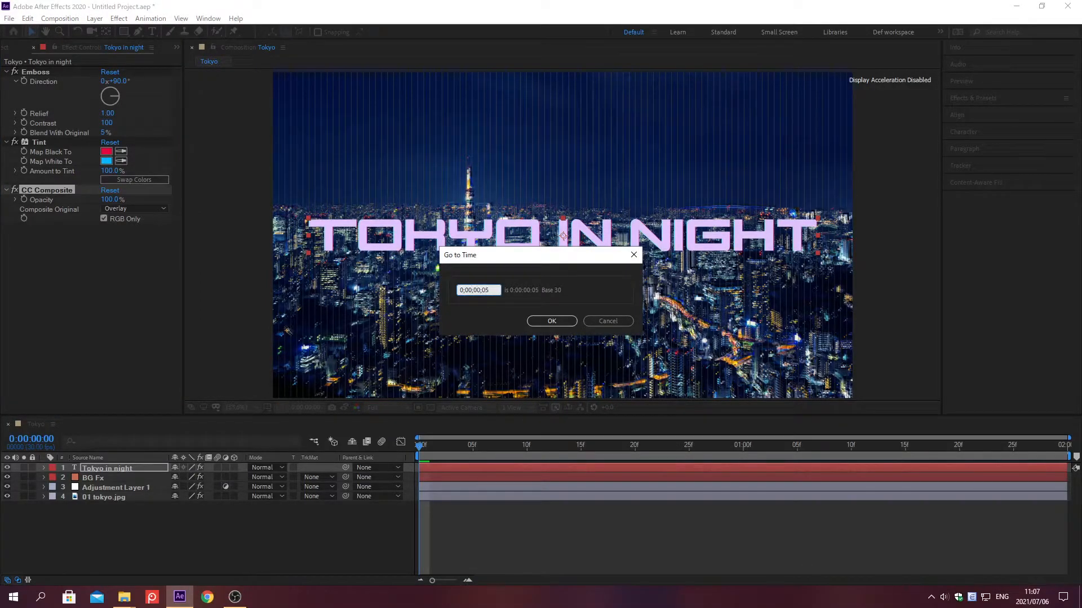
pyautogui.press('Return')
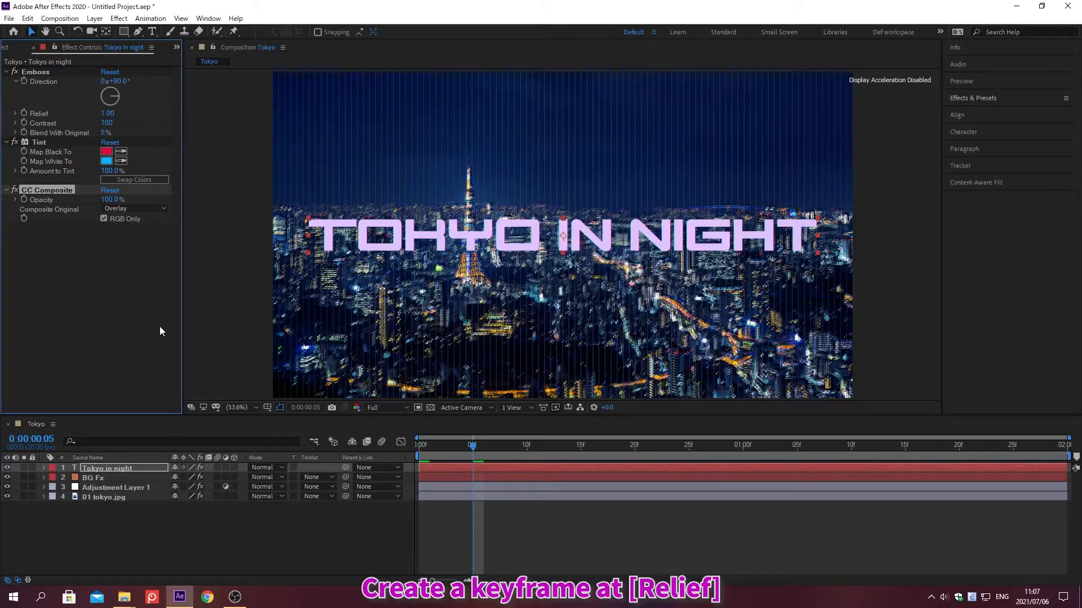
pyautogui.click(22, 114)
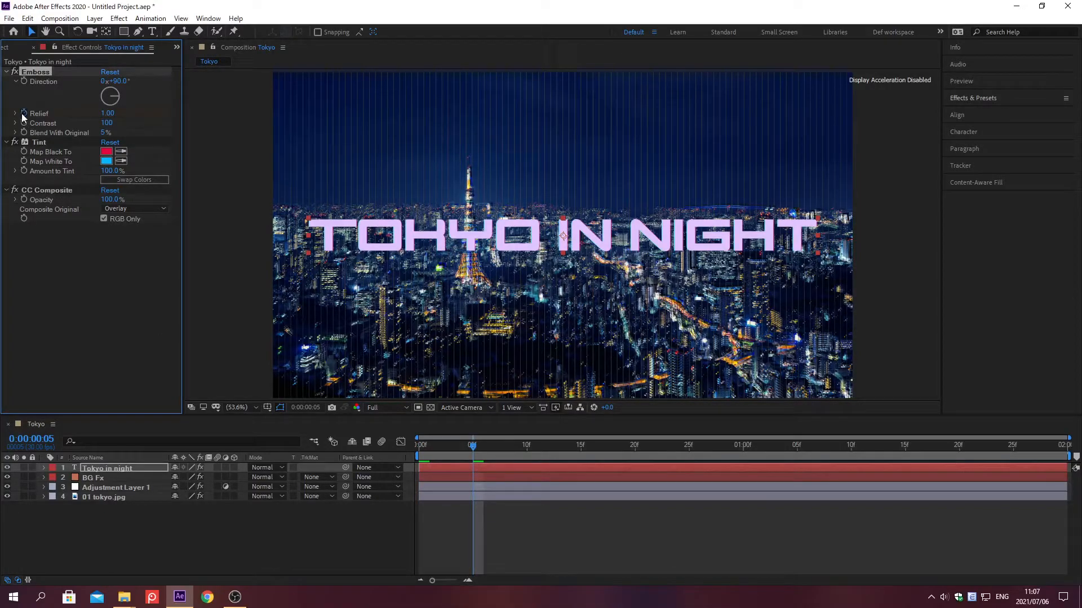
pyautogui.rightClick(39, 113)
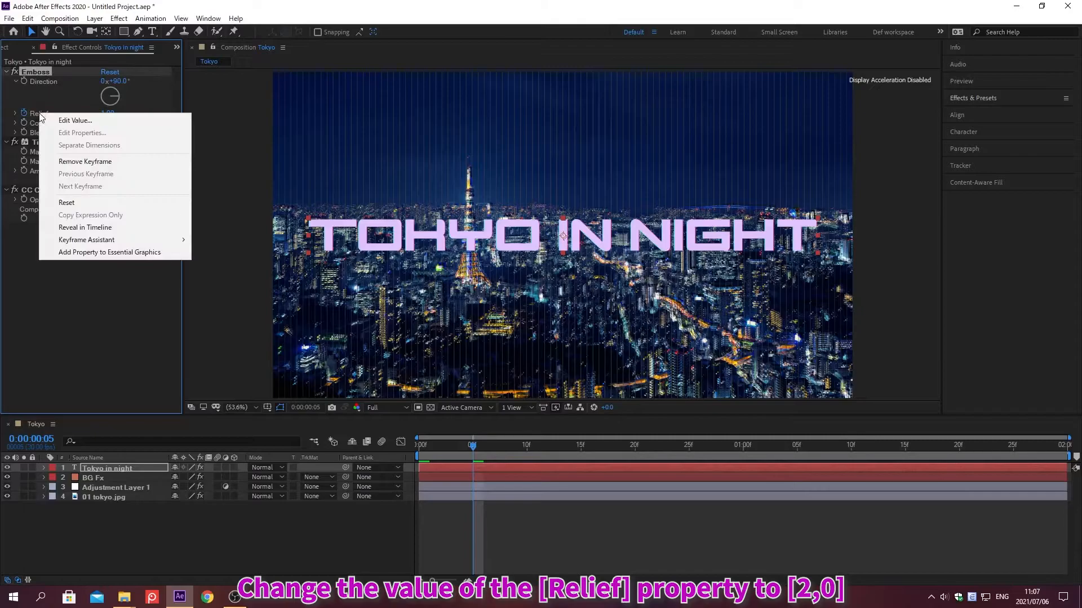
pyautogui.click(73, 120)
pyautogui.write('2')
pyautogui.press('Return')
# Go to 0;00;00;15 and set the Emboss Relief value to 15.
pyautogui.hotkey('alt', 'shift', 'j')
pyautogui.write('0;00;00;15')
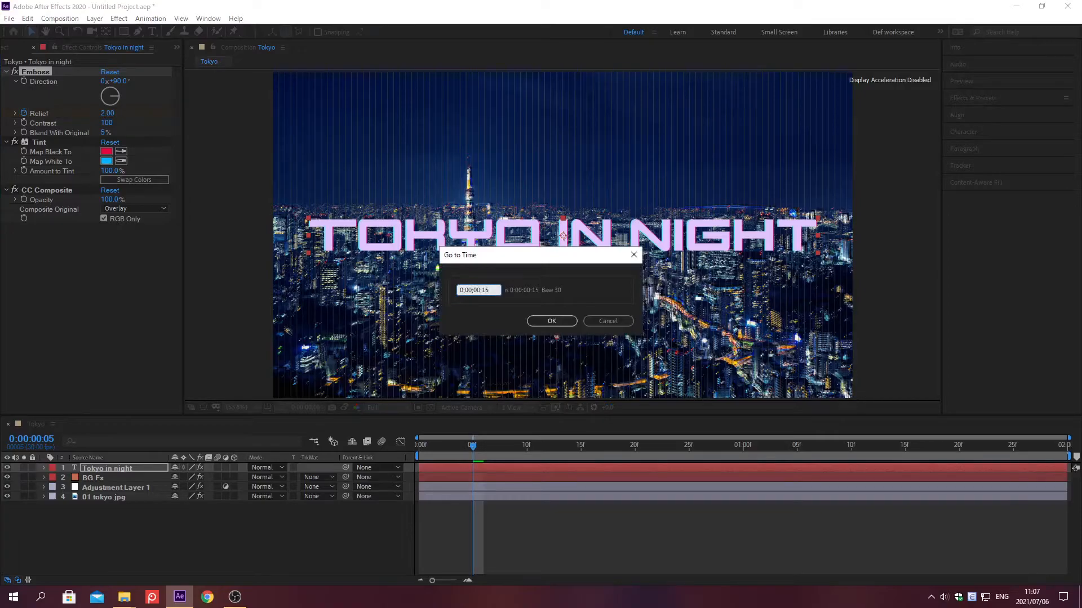
pyautogui.press('Return')
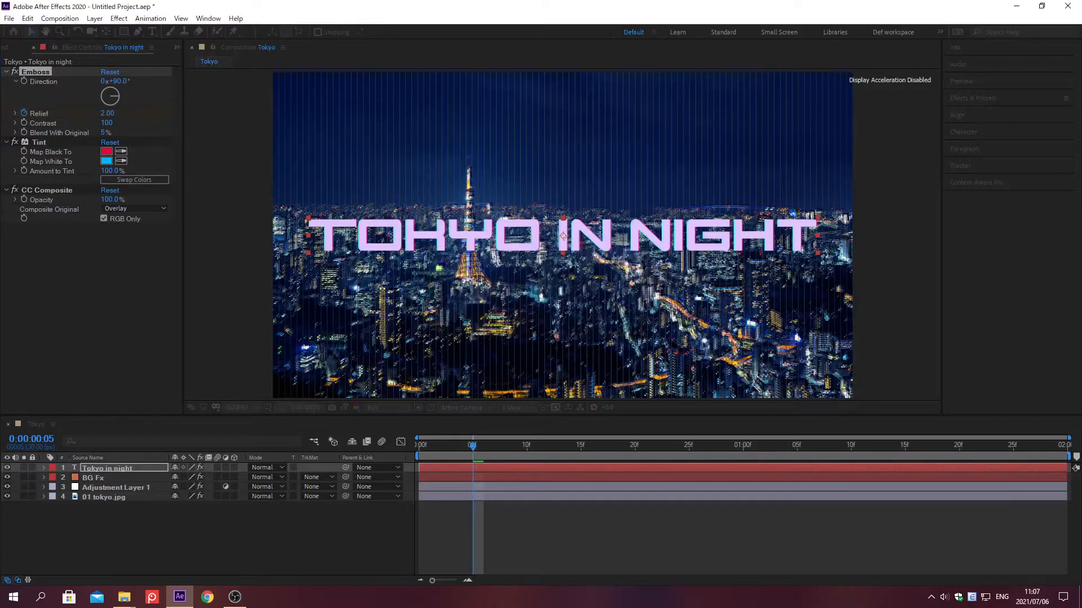
pyautogui.rightClick(41, 115)
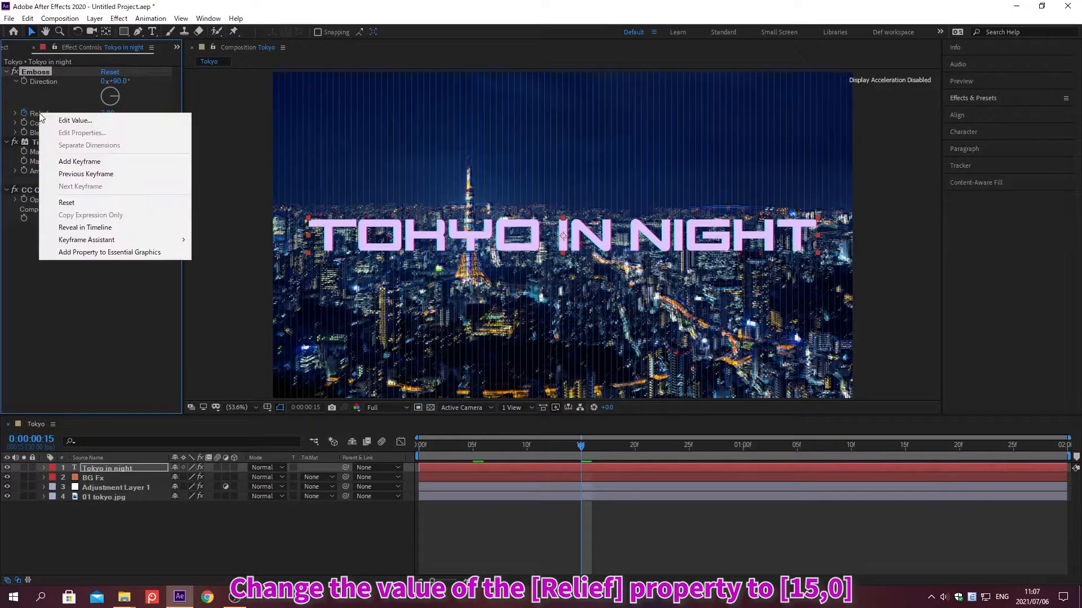
pyautogui.click(70, 121)
pyautogui.write('15')
pyautogui.press('Return')
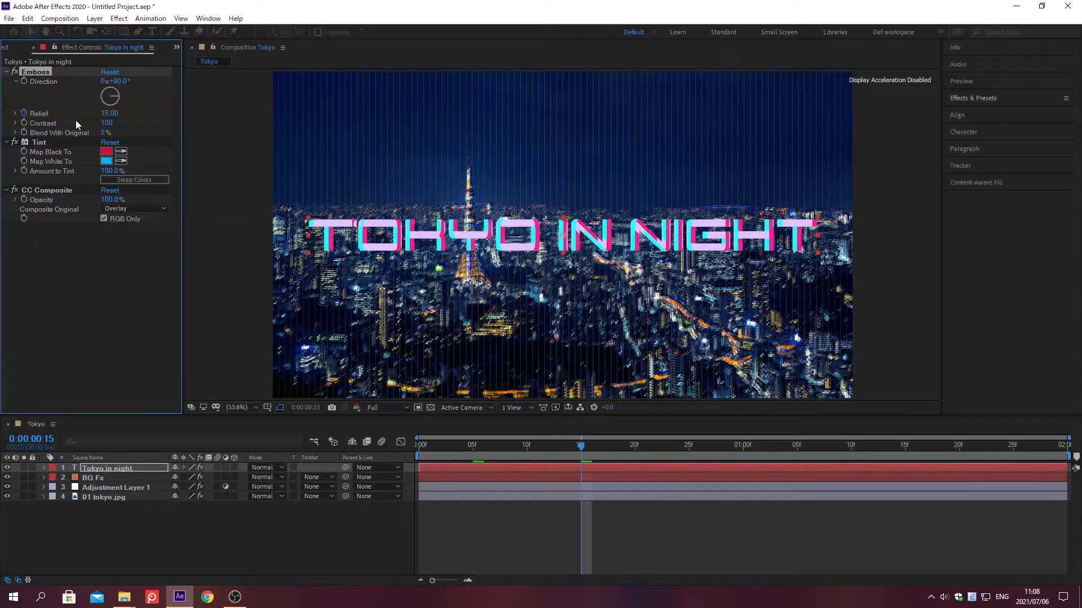
# Go to 0;00;00;25 and set the Emboss Relief value to 5.
pyautogui.hotkey('alt', 'shift', 'j')
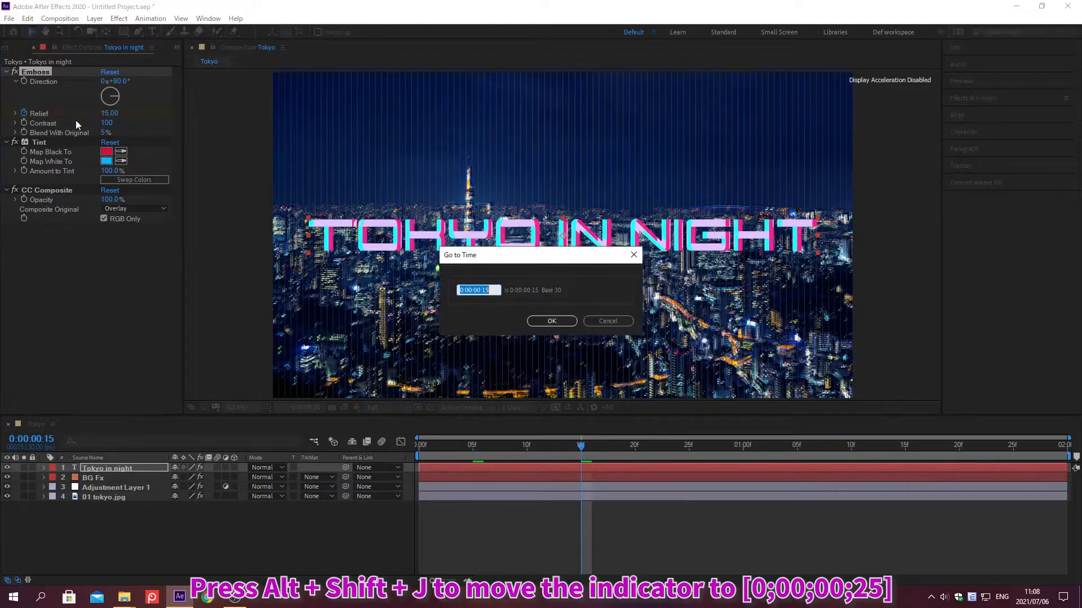
pyautogui.write('0;00;00;25')
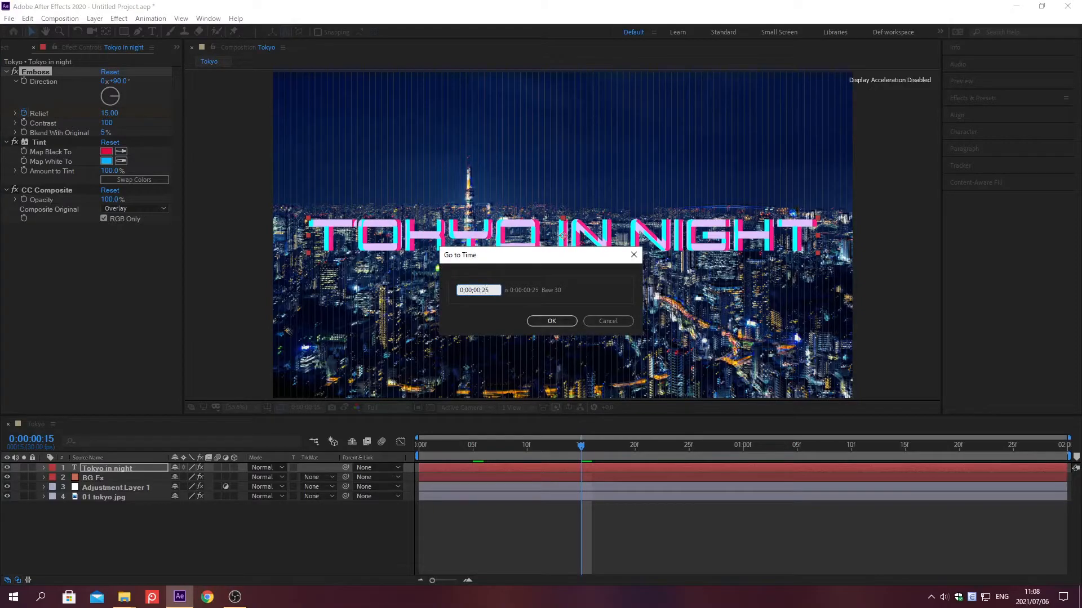
pyautogui.press('Return')
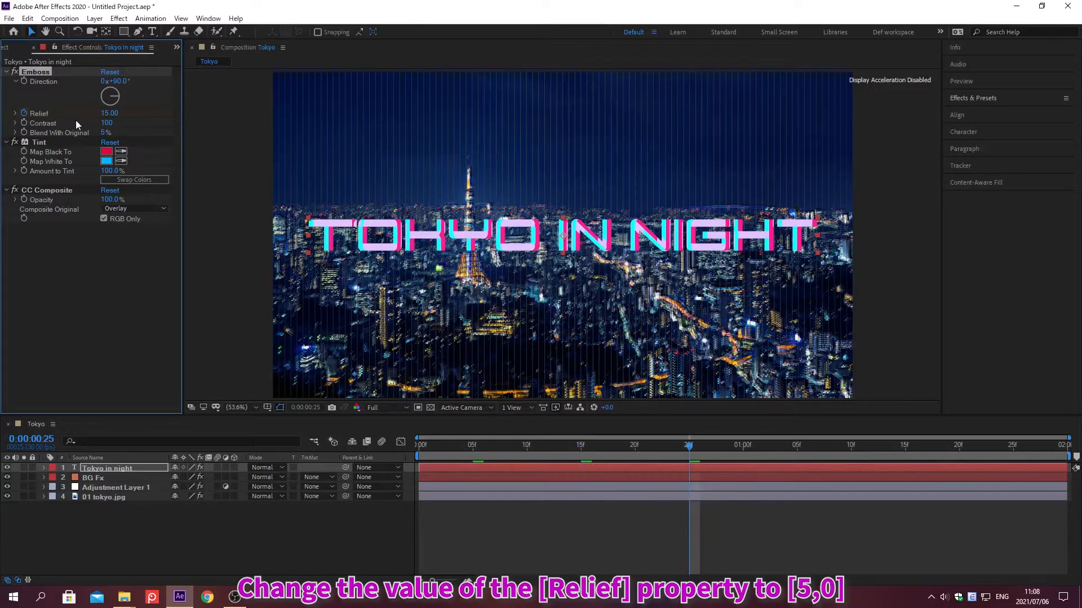
pyautogui.rightClick(40, 113)
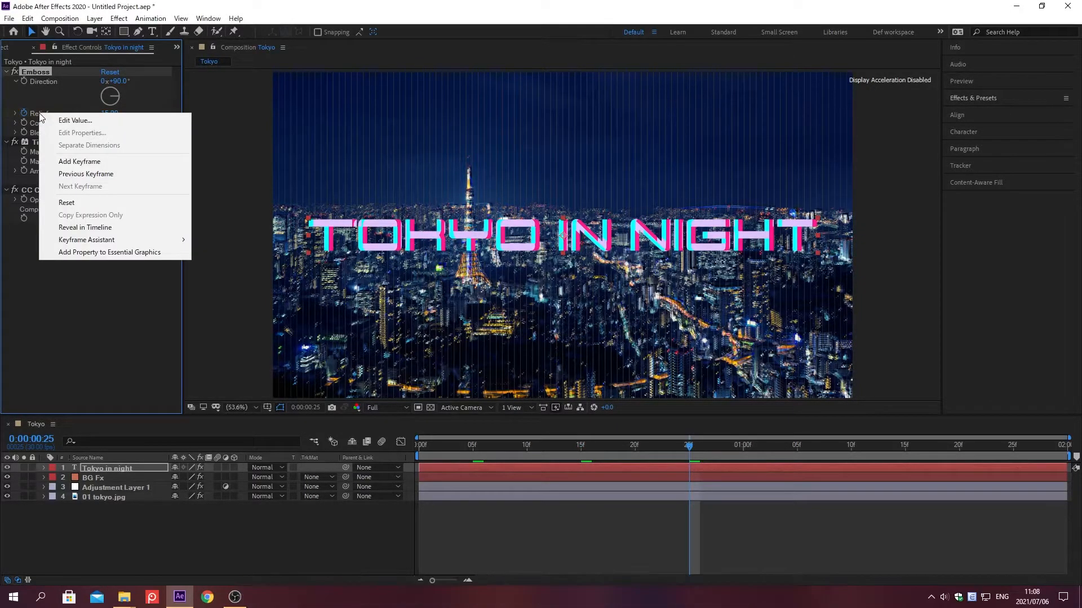
pyautogui.click(76, 121)
pyautogui.write('5')
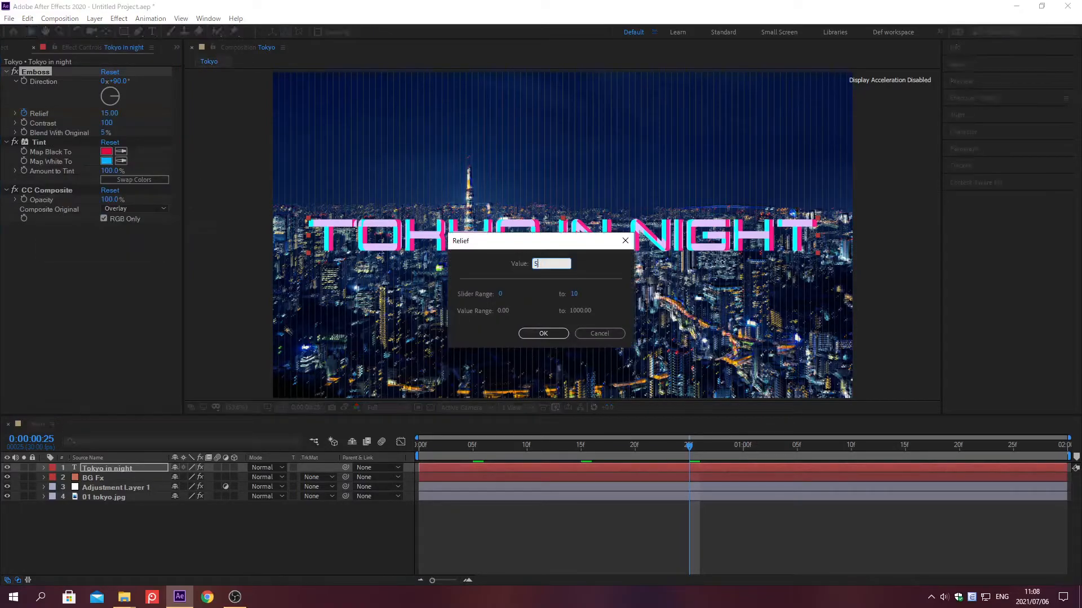
pyautogui.press('Return')
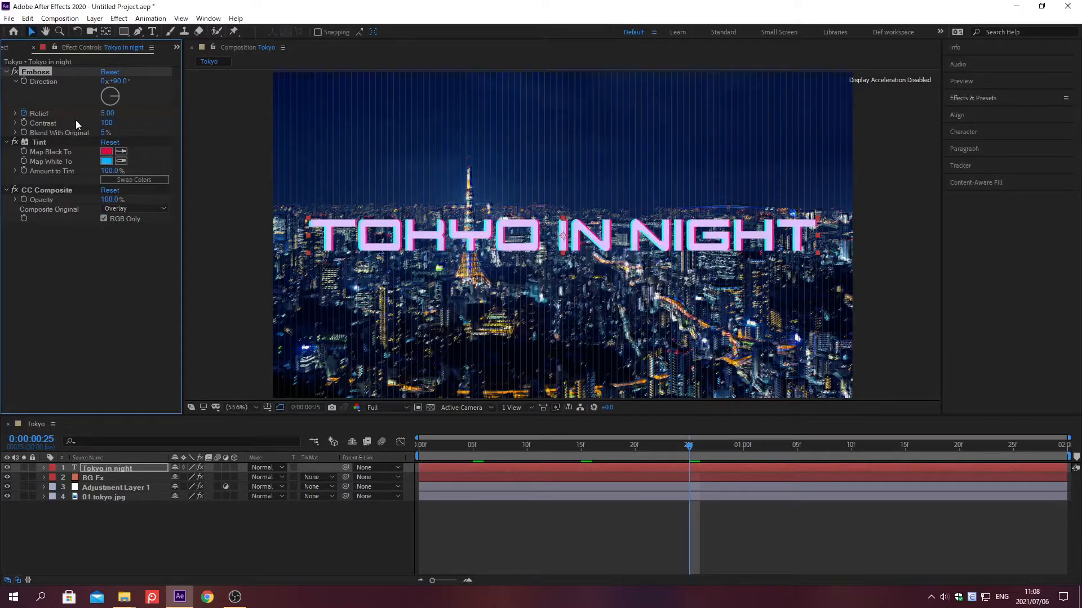
# Pre-compose the title text layer into a new composition named Glitch, moving all attributes into it.
pyautogui.click(139, 468)
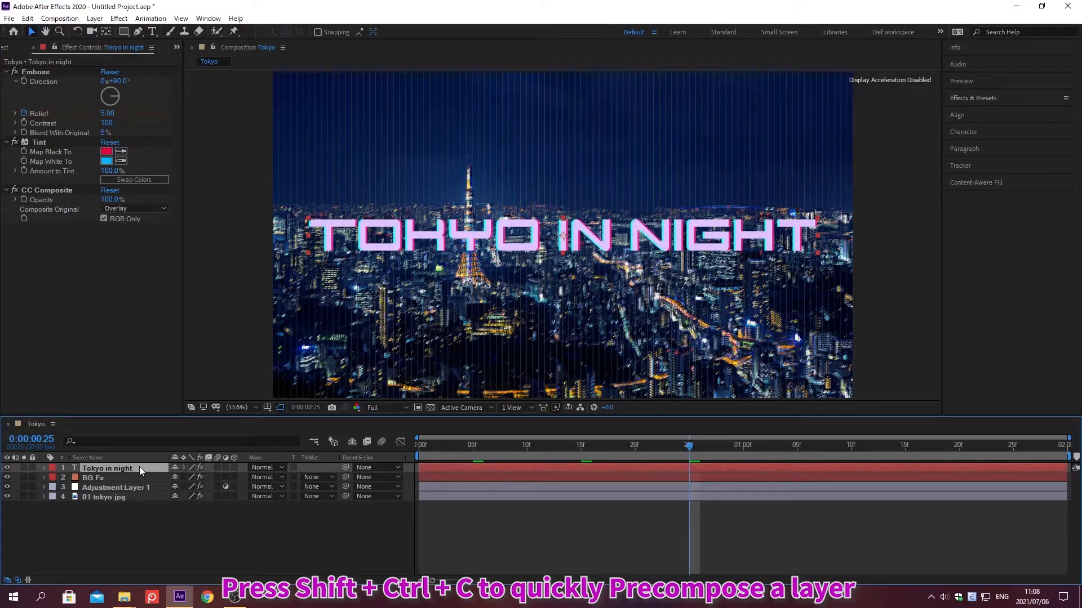
pyautogui.hotkey('ctrl', 'shift', 'c')
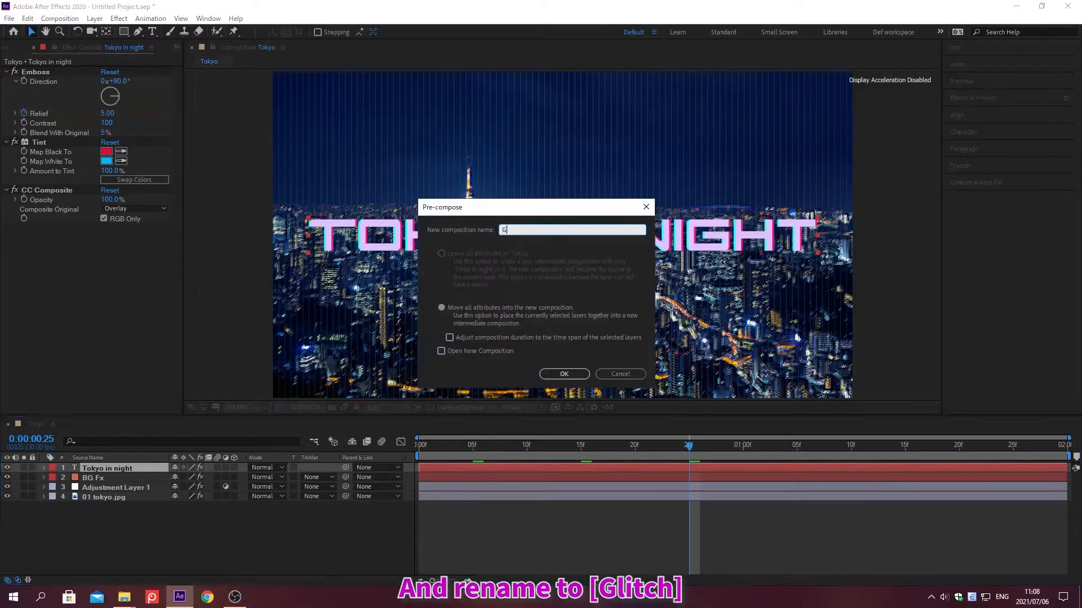
pyautogui.write('Glitch')
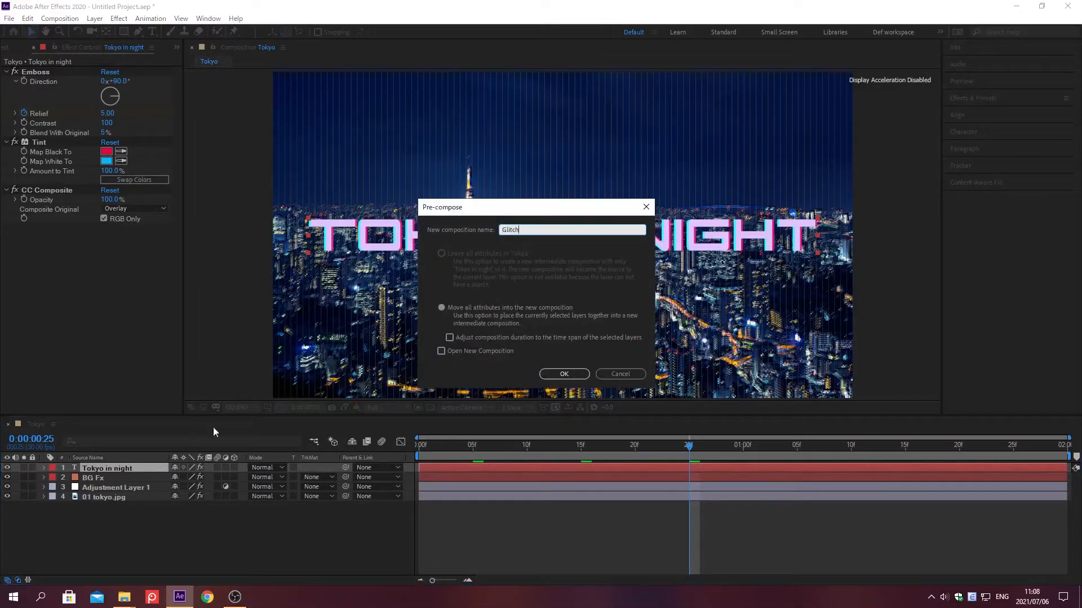
pyautogui.click(441, 309)
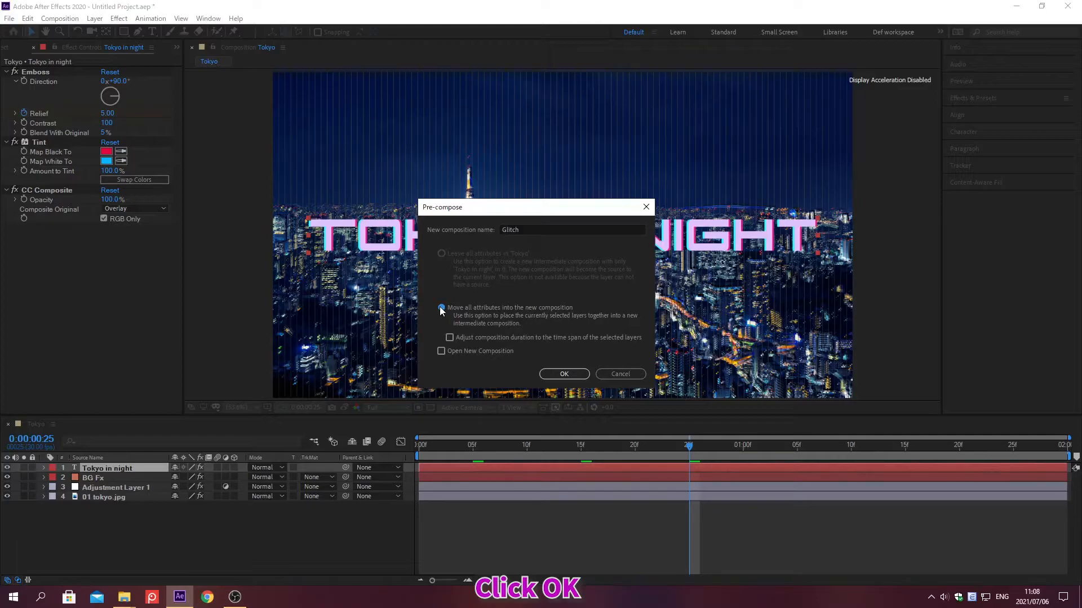
pyautogui.click(564, 374)
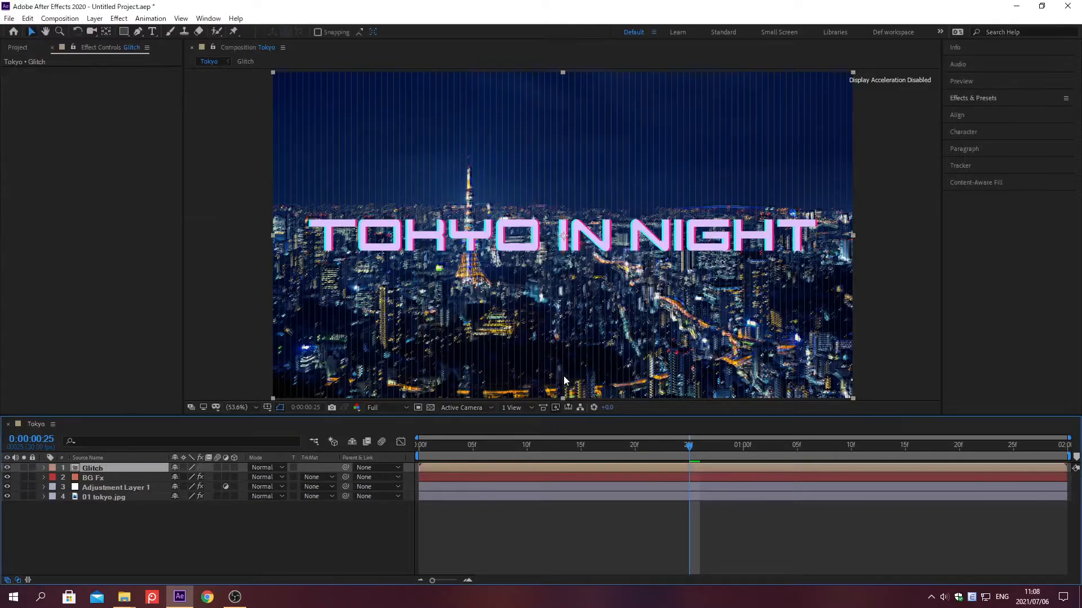
# Inside the Glitch composition, create a 1920 x 1080 solid named Black with colour 000000 and place it beneath the title.
pyautogui.doubleClick(114, 467)
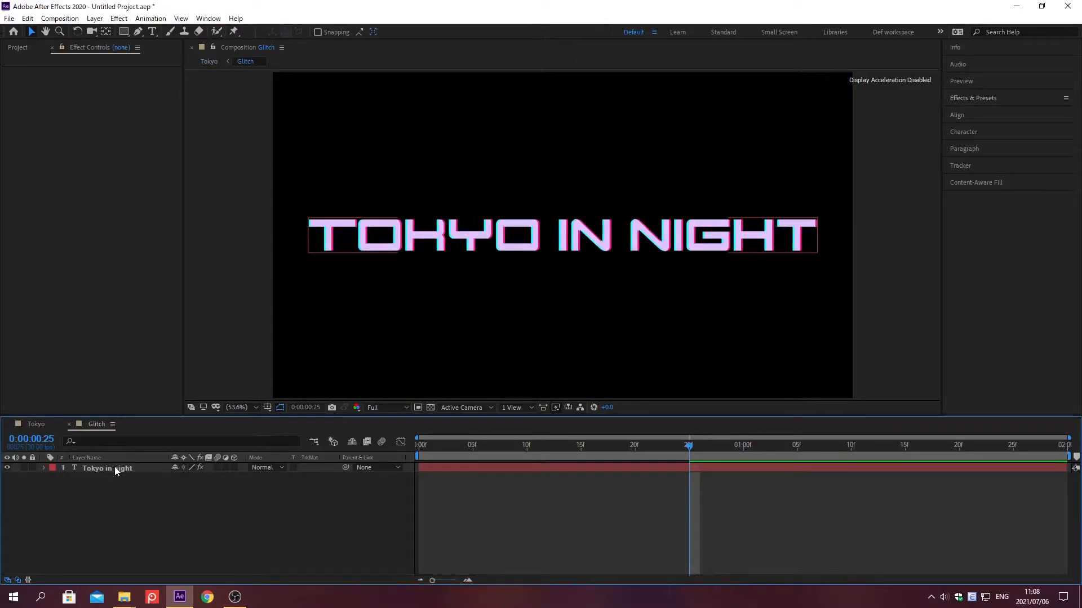
pyautogui.hotkey('ctrl', 'y')
pyautogui.write('Black')
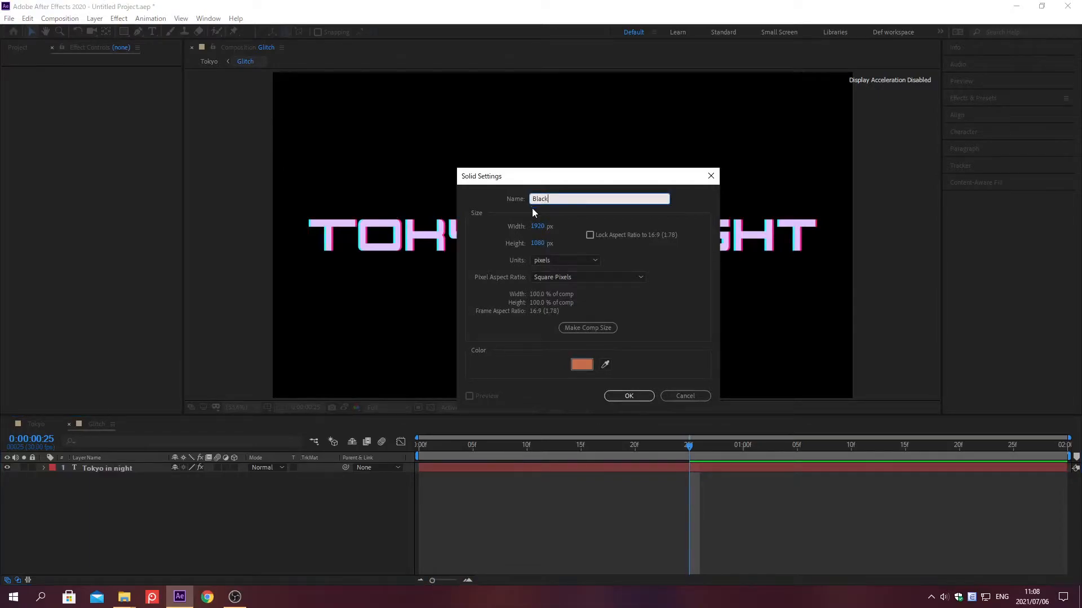
pyautogui.click(583, 363)
pyautogui.write('000000')
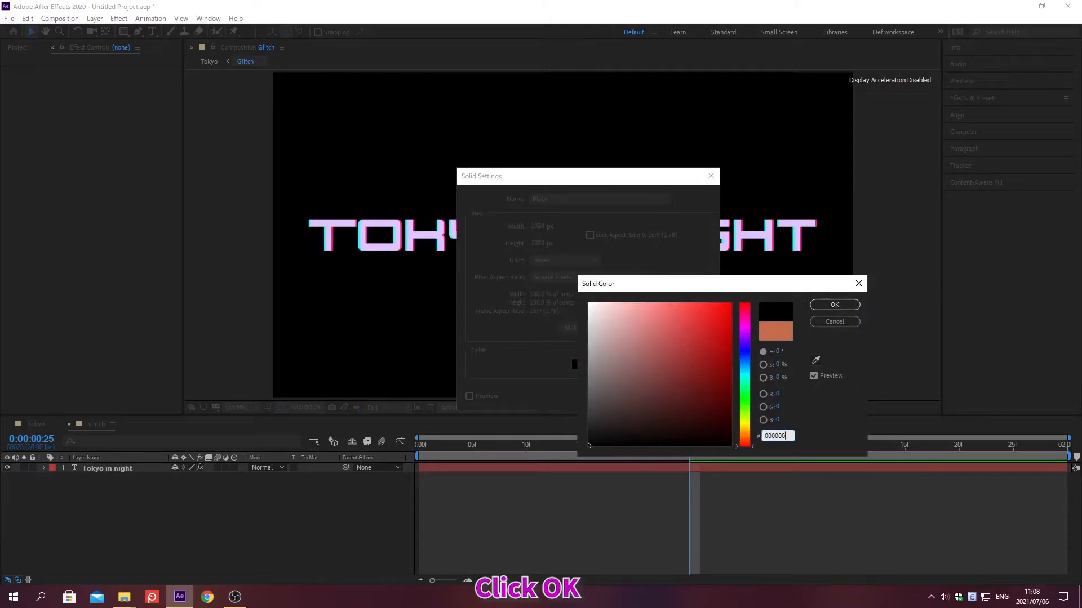
pyautogui.click(831, 307)
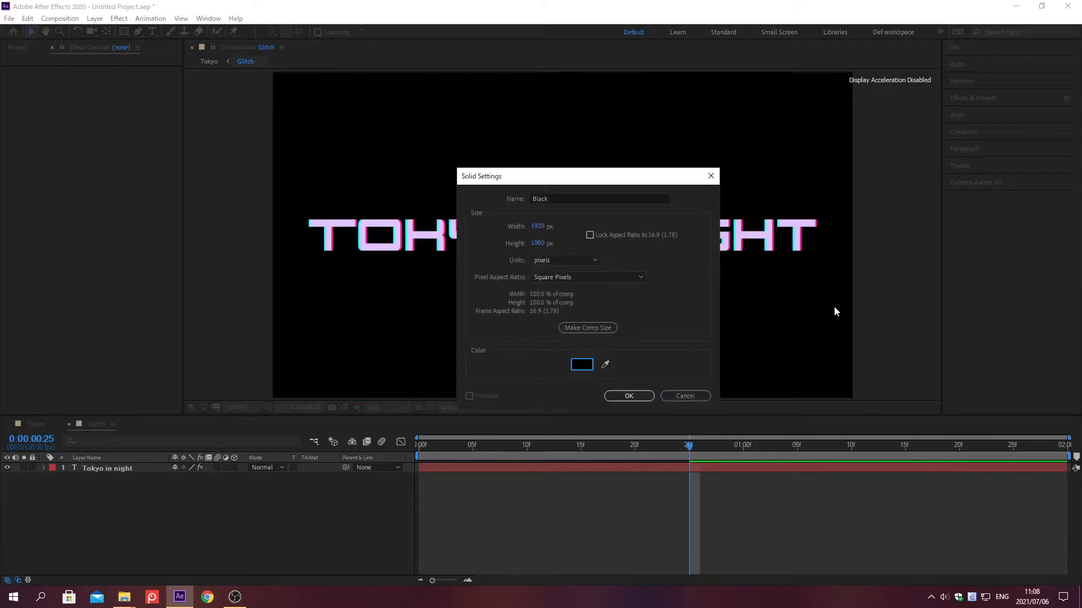
pyautogui.click(628, 397)
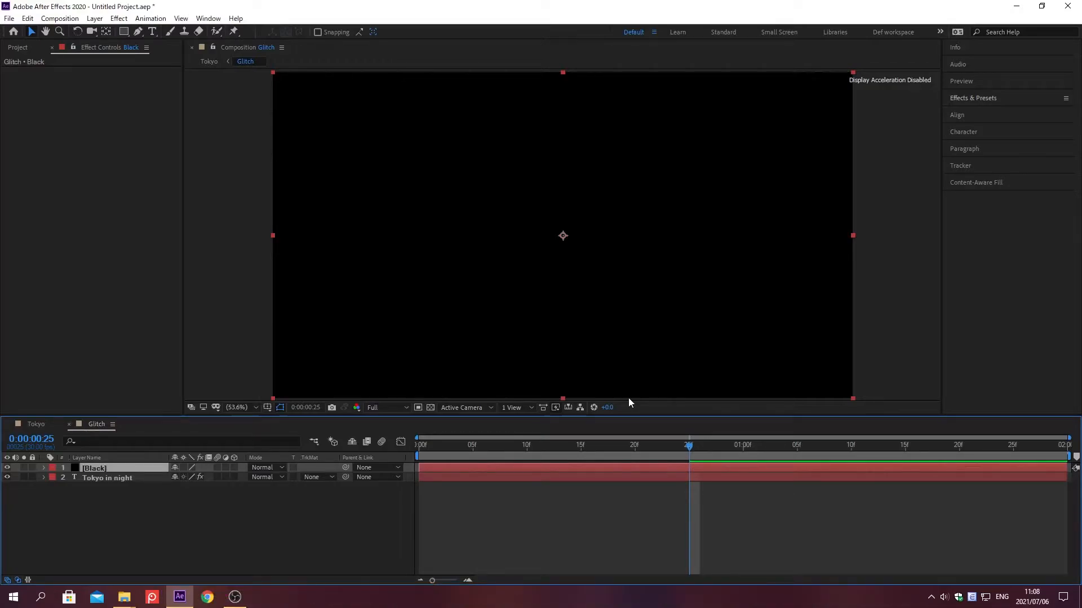
pyautogui.hotkey('ctrl', 'shift', '[')
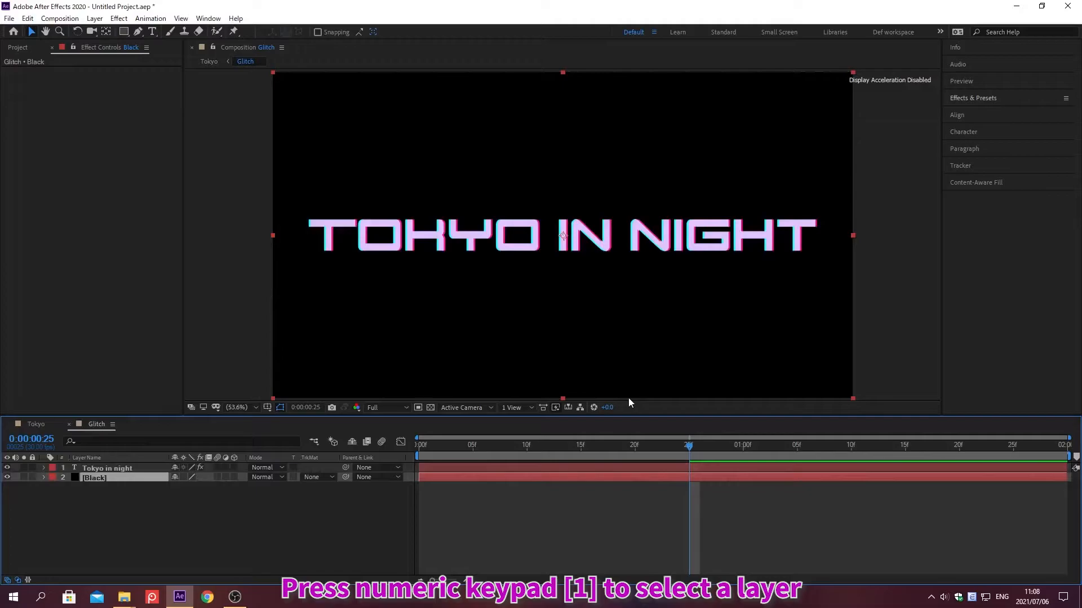
# Add a text animator with Character Offset and Opacity properties to the Tokyo in night layer.
pyautogui.press('KP_1')
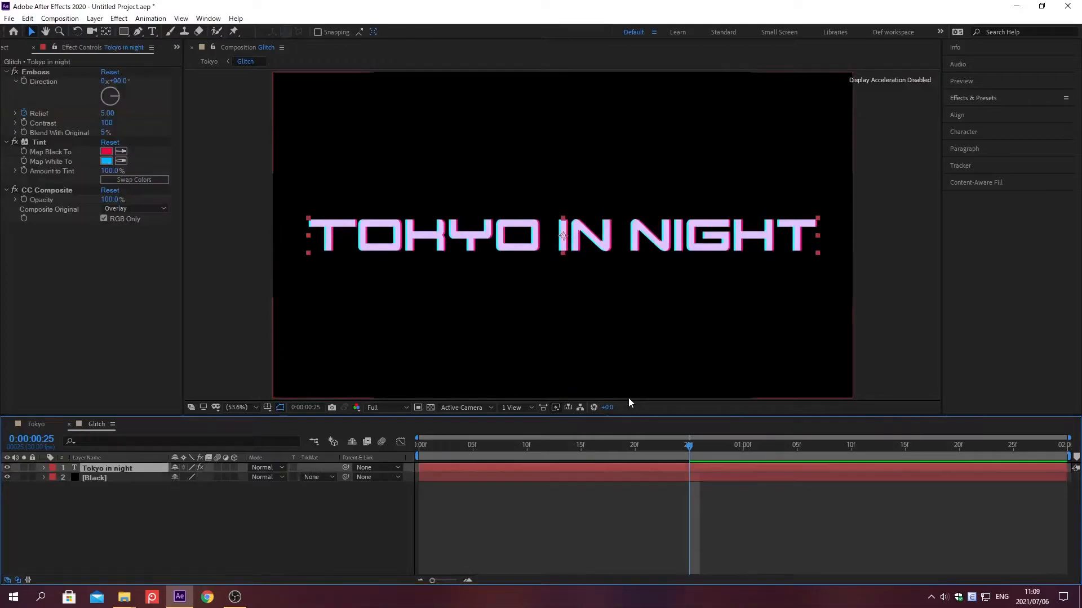
pyautogui.click(44, 468)
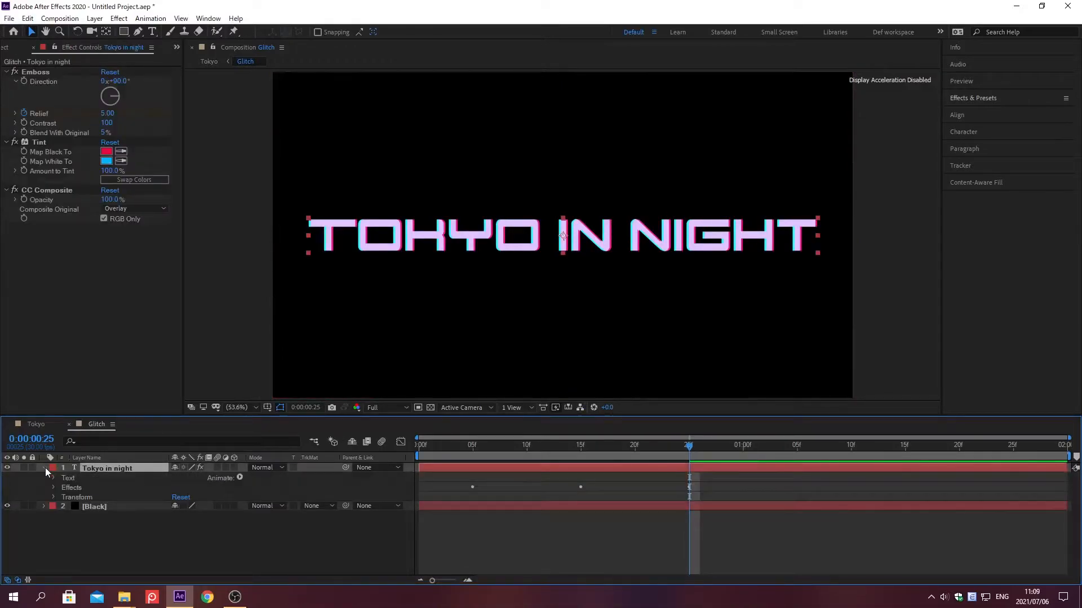
pyautogui.click(240, 478)
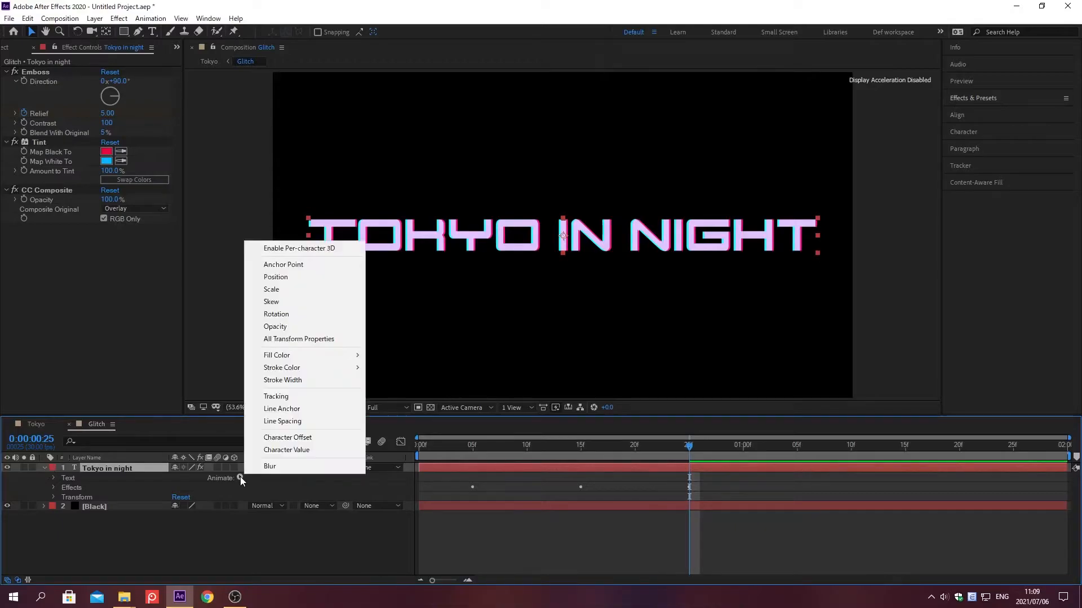
pyautogui.click(265, 438)
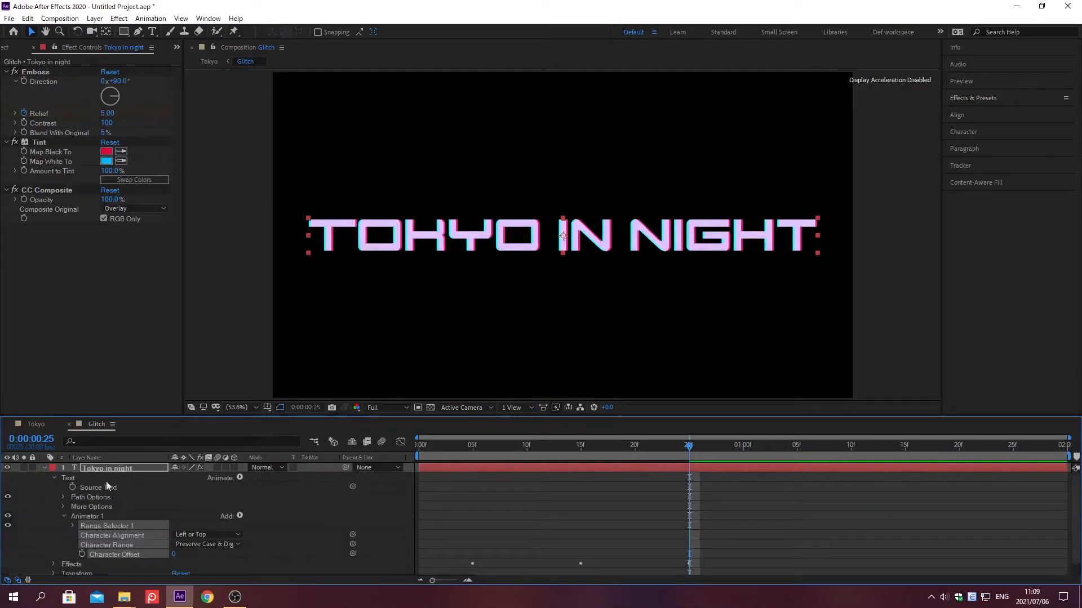
pyautogui.click(93, 487)
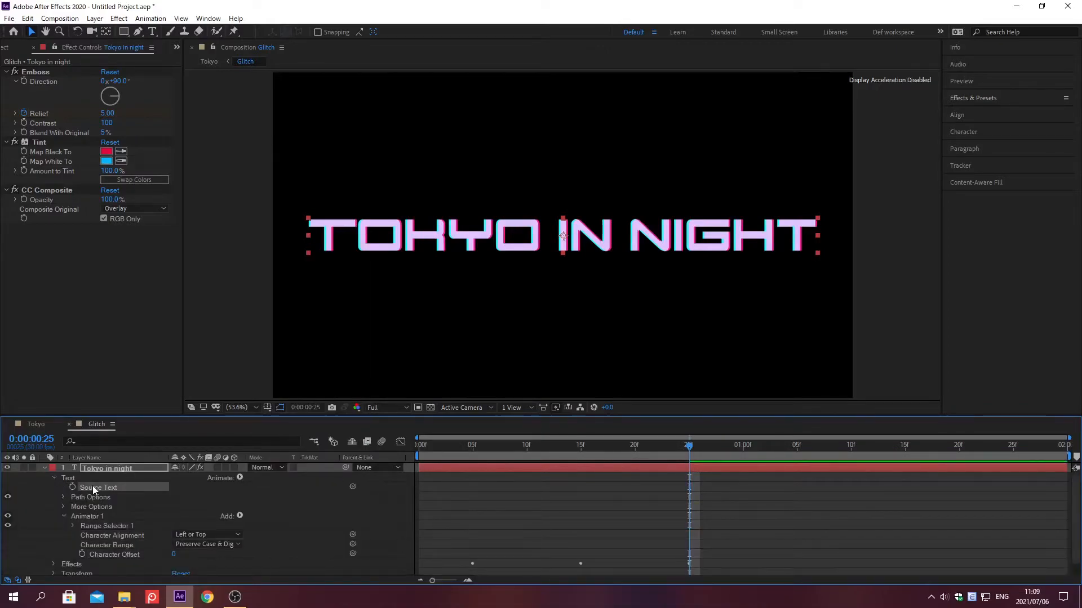
pyautogui.click(239, 517)
pyautogui.moveTo(285, 520)
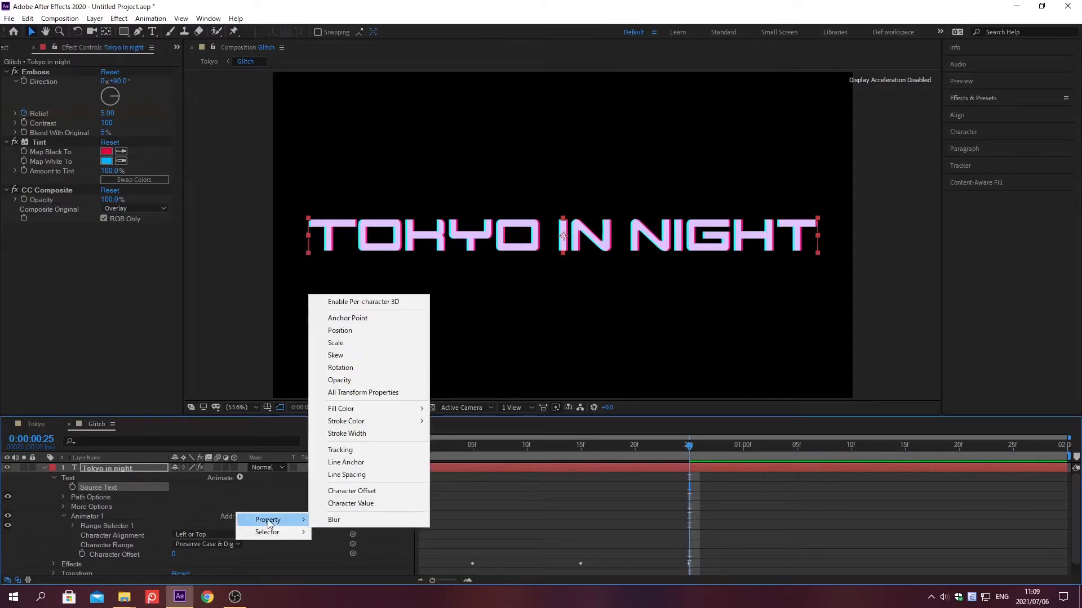
pyautogui.click(340, 381)
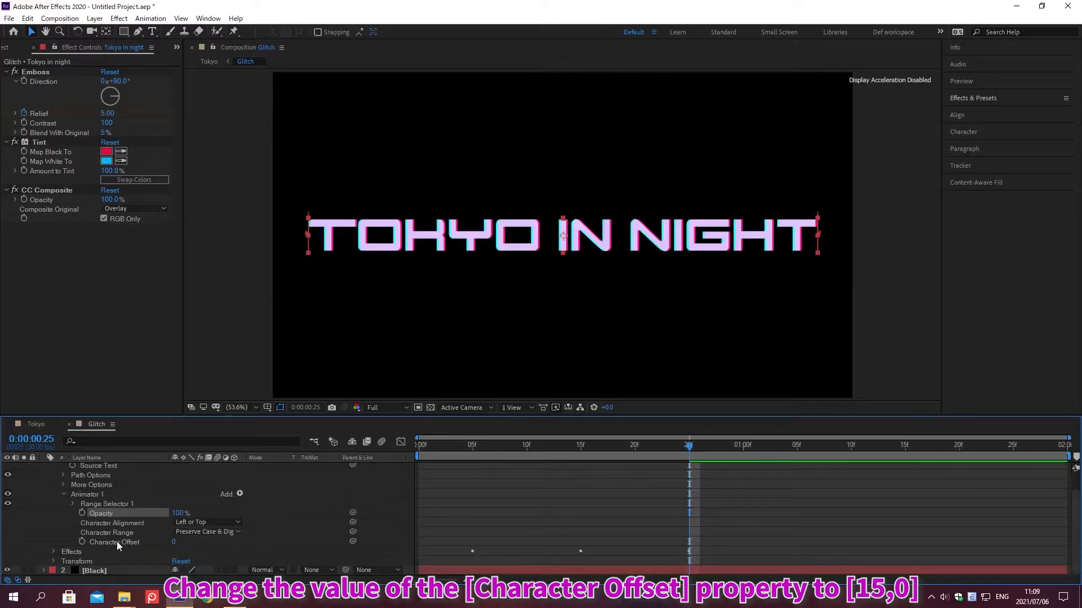
# Set the animator's Character Offset to 15 and its Opacity to 0%.
pyautogui.rightClick(114, 542)
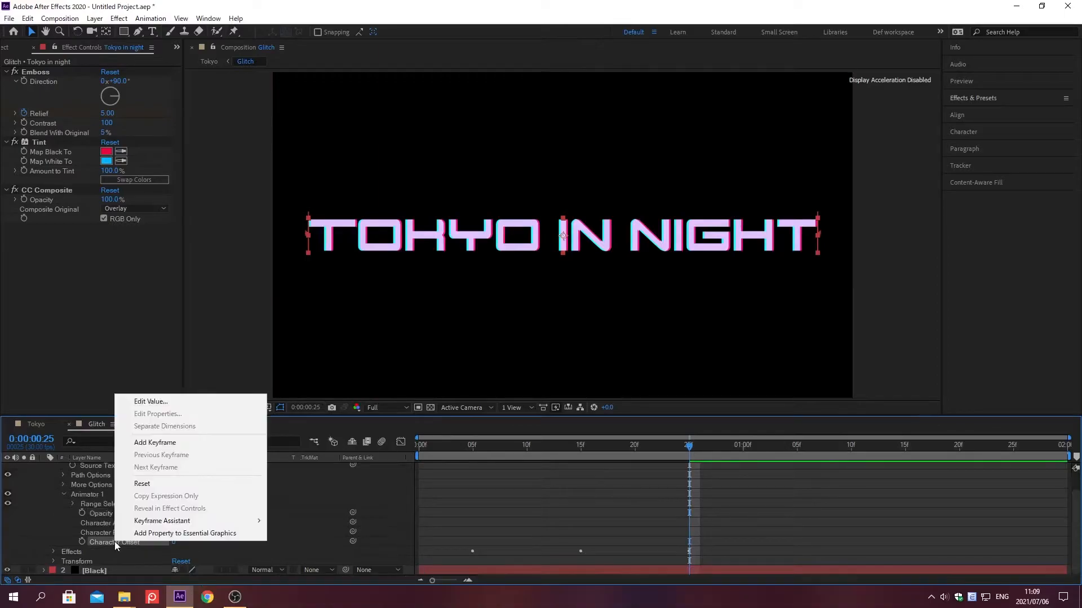
pyautogui.click(151, 401)
pyautogui.write('15')
pyautogui.press('Return')
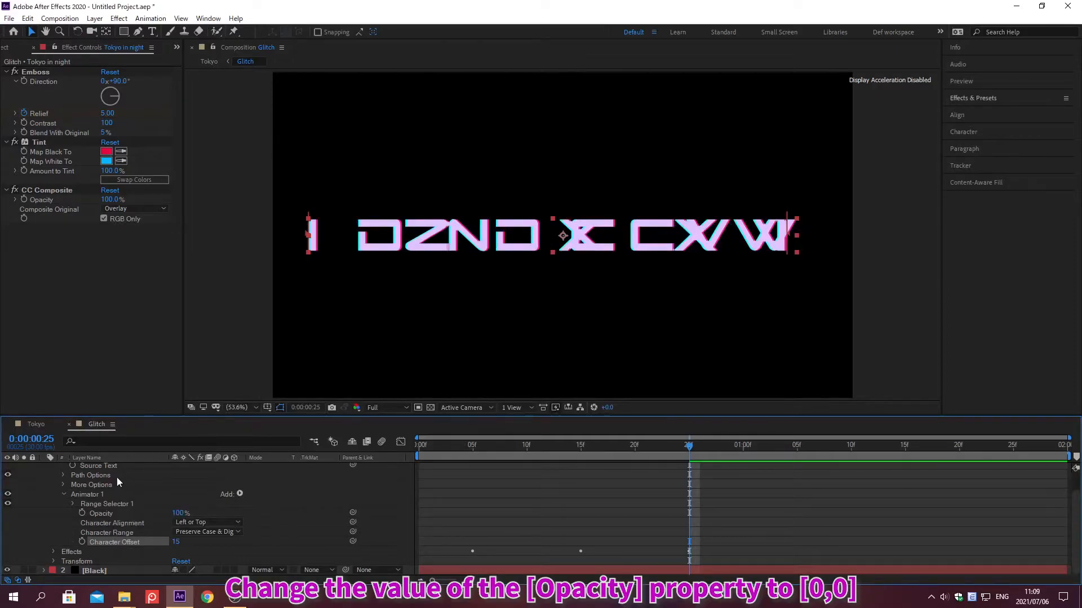
pyautogui.rightClick(101, 513)
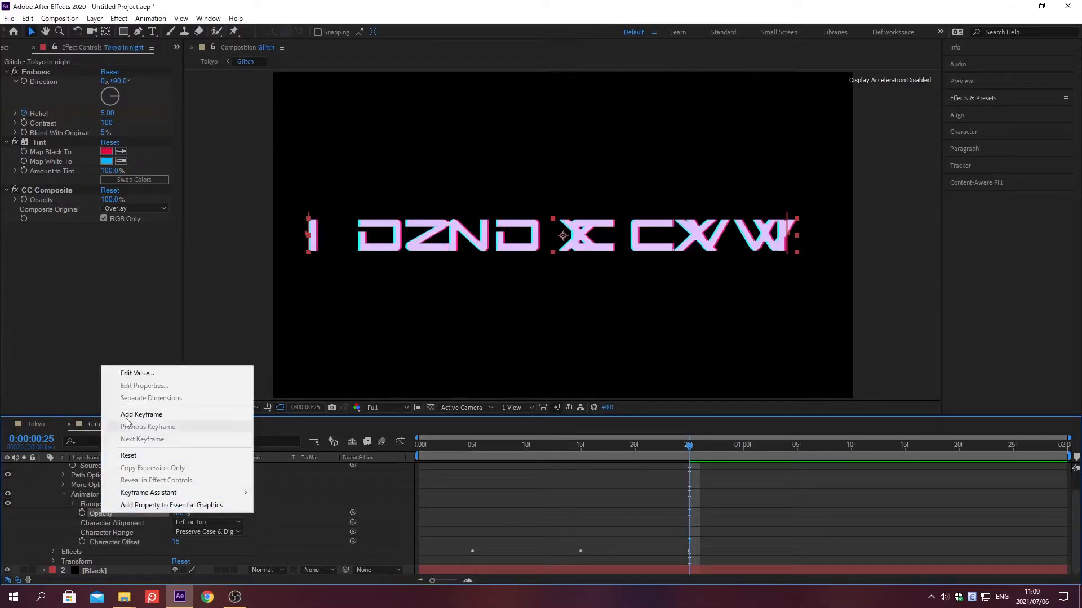
pyautogui.click(138, 372)
pyautogui.write('0')
pyautogui.press('Return')
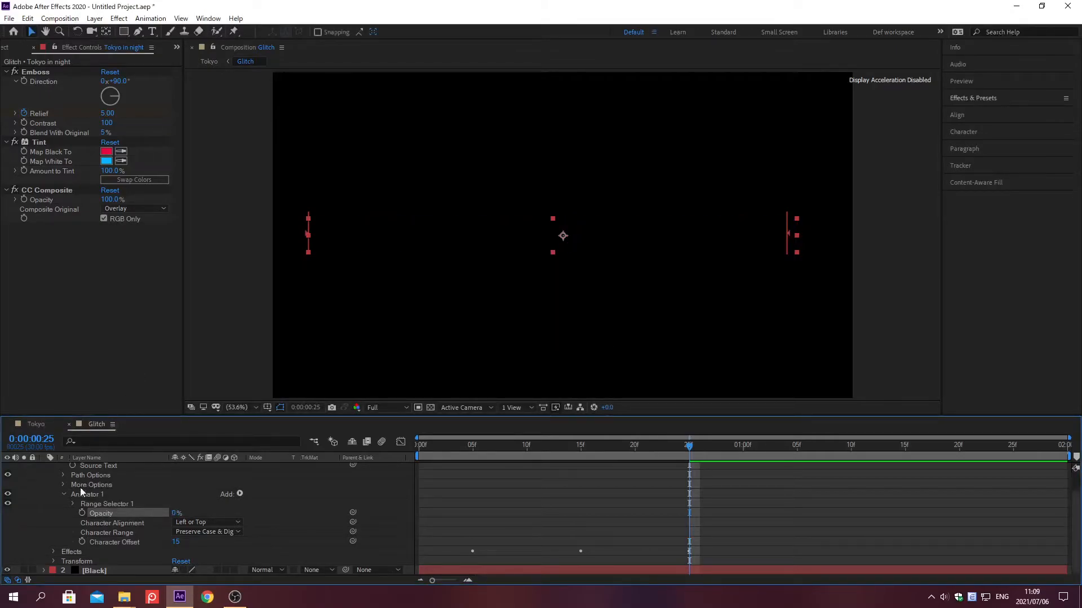
# Create a keyframe for Range Selector 1's Start property at 0;00;00;00.
pyautogui.click(72, 504)
pyautogui.hotkey('alt', 'shift', 'j')
pyautogui.write('0')
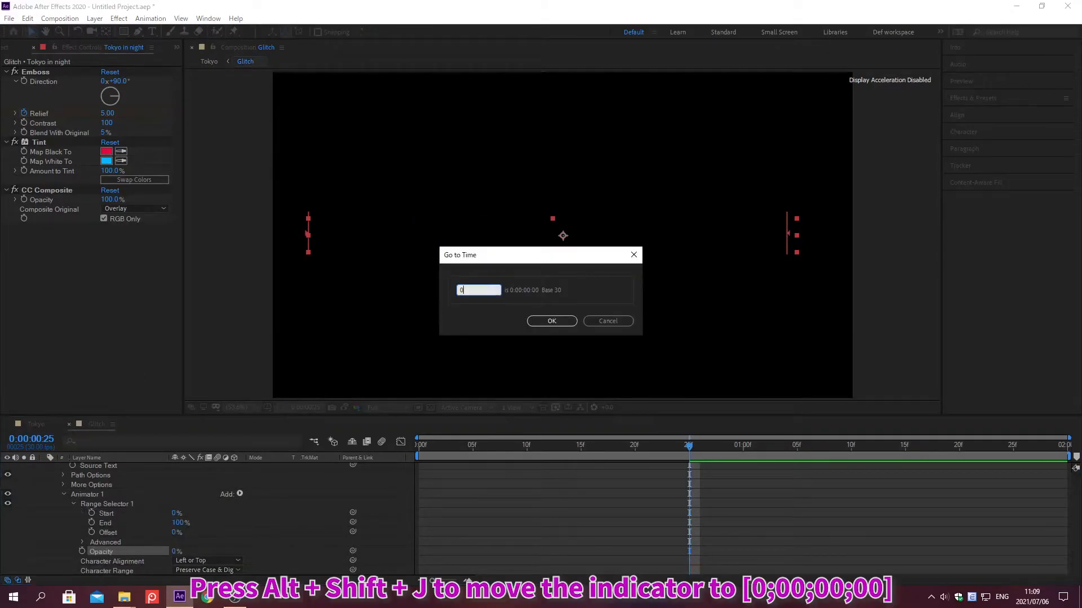
pyautogui.write(';00;00;00')
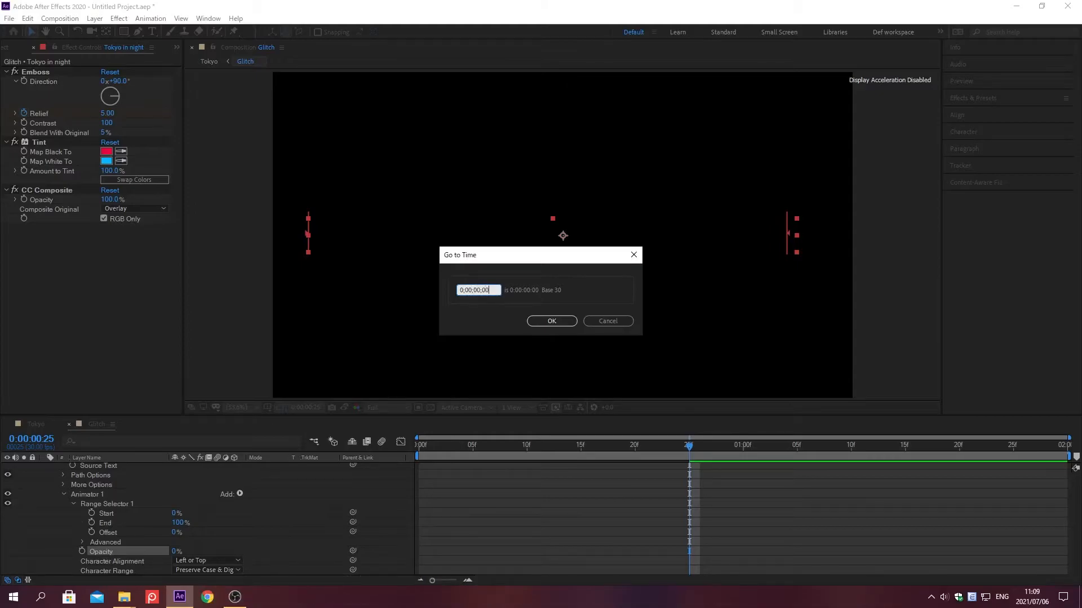
pyautogui.press('Return')
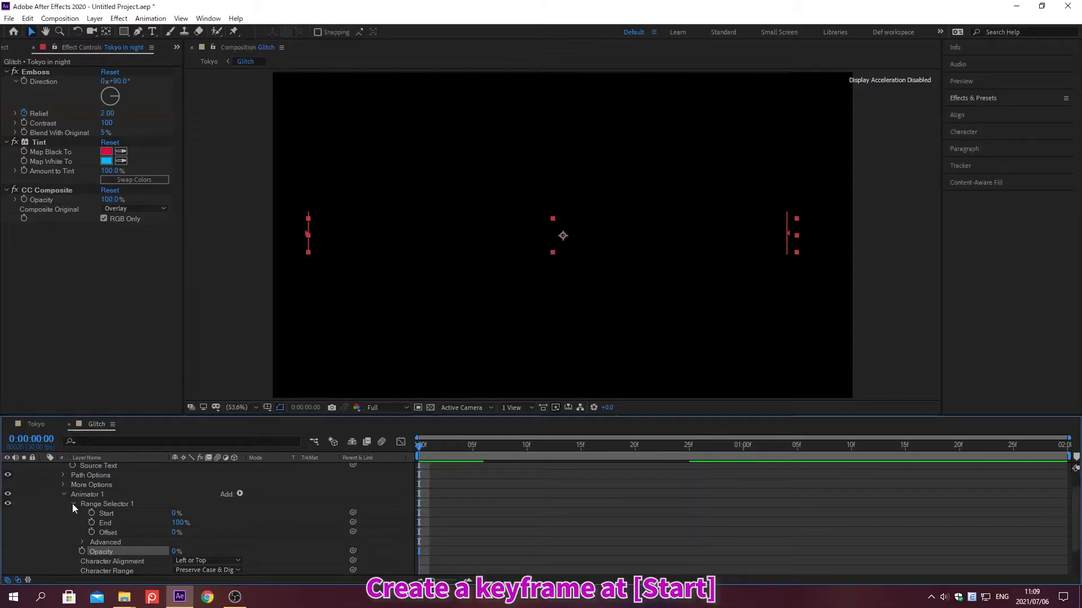
pyautogui.click(91, 513)
# Go to 0;00;01;00, set Range Selector 1's Start to 100%, and collapse the title layer's properties.
pyautogui.hotkey('alt', 'shift', 'j')
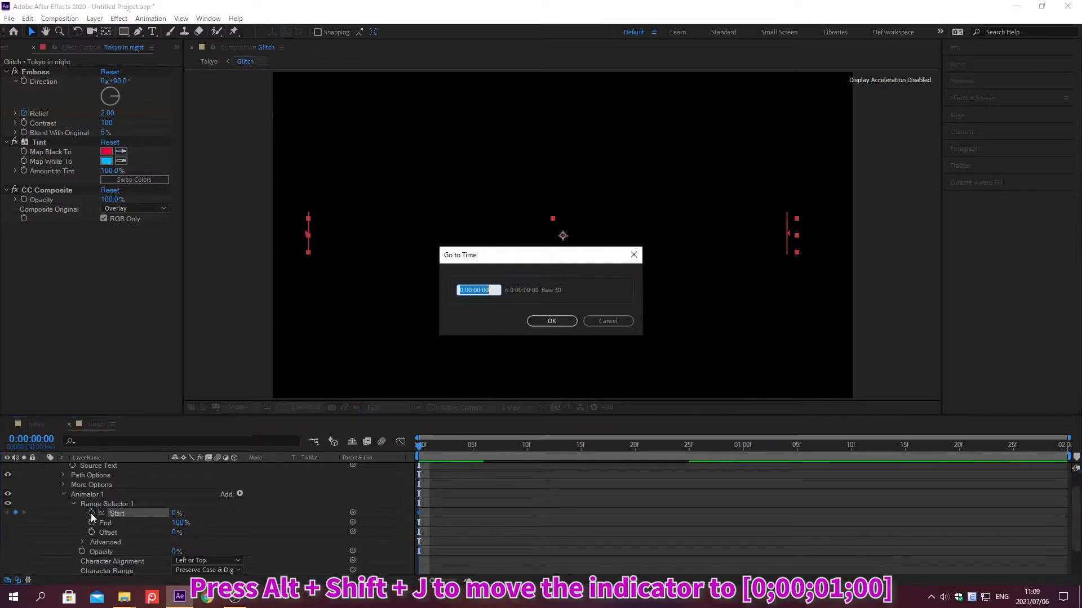
pyautogui.write('0;00;01;')
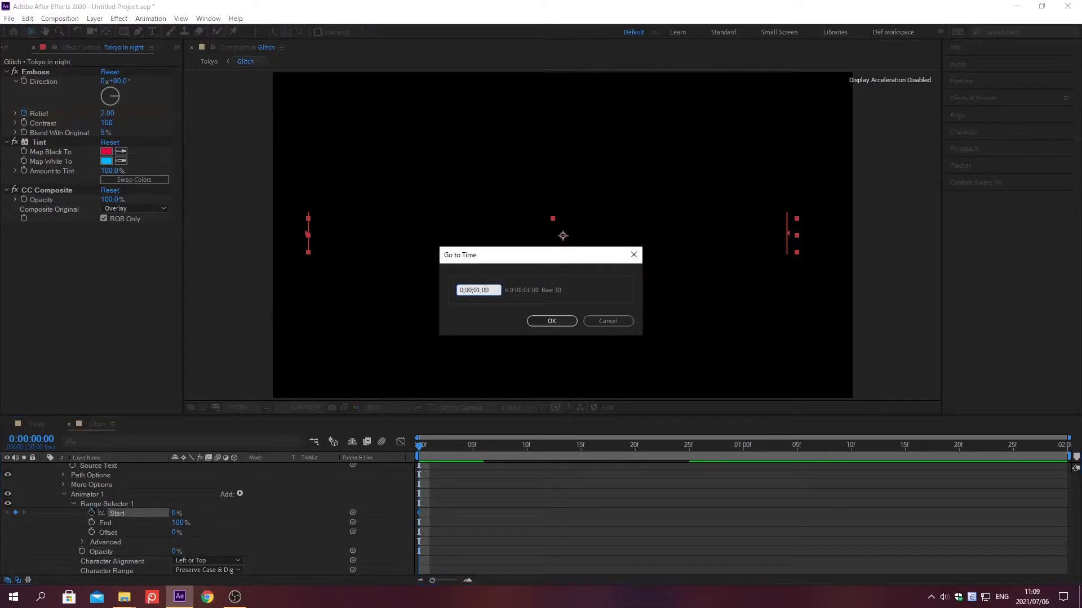
pyautogui.press('Return')
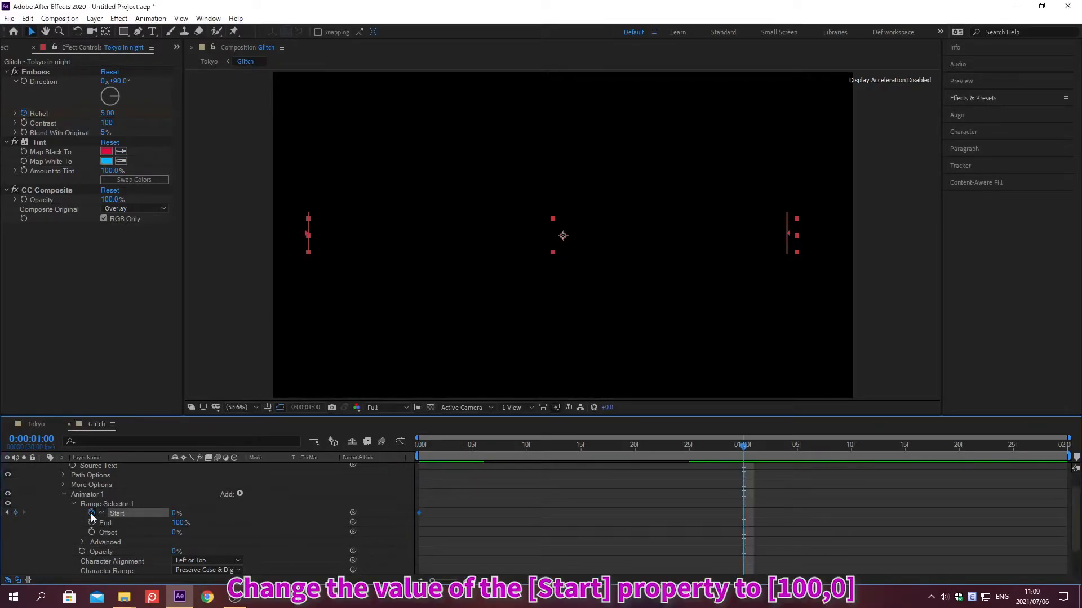
pyautogui.rightClick(116, 512)
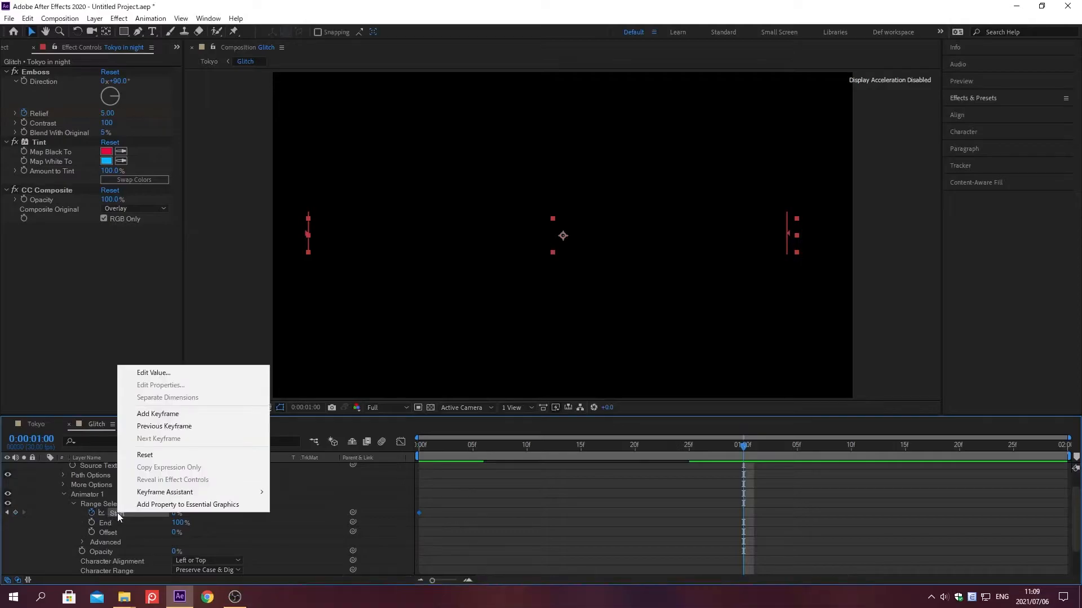
pyautogui.click(153, 372)
pyautogui.write('100')
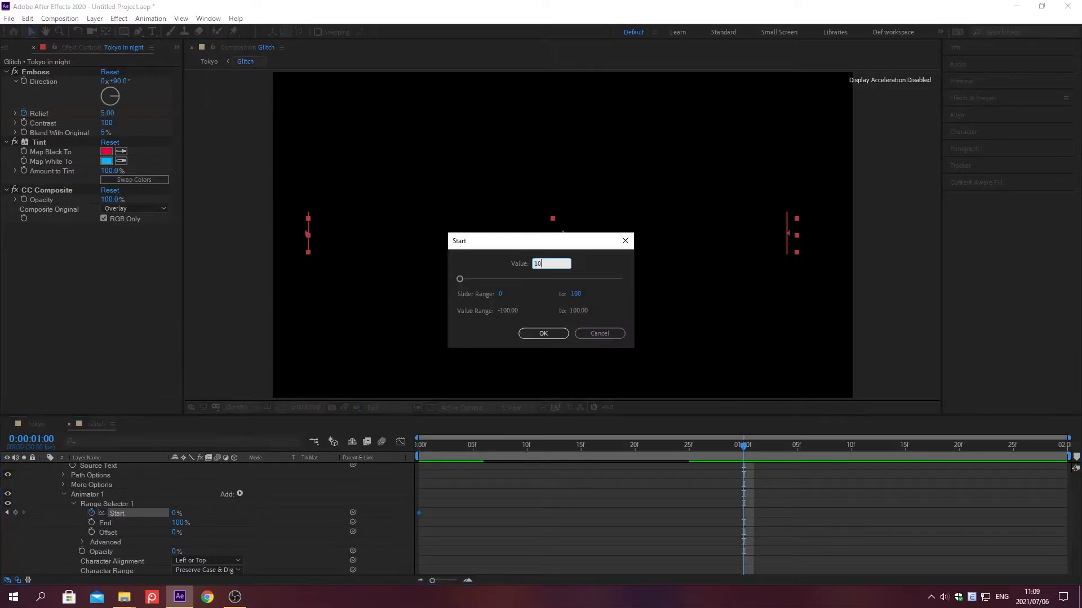
pyautogui.press('Return')
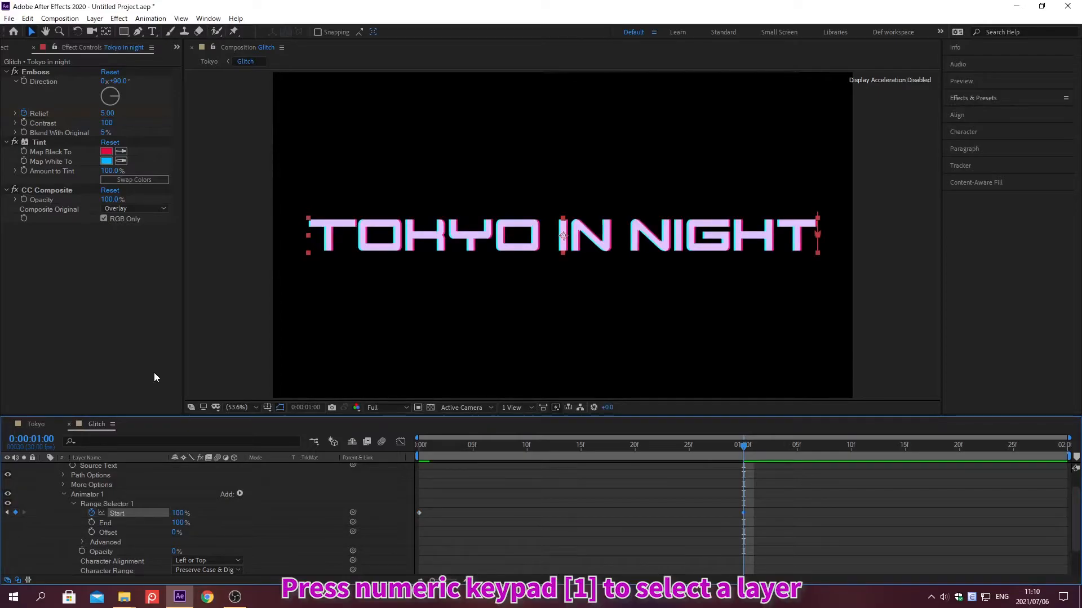
pyautogui.press('KP_1')
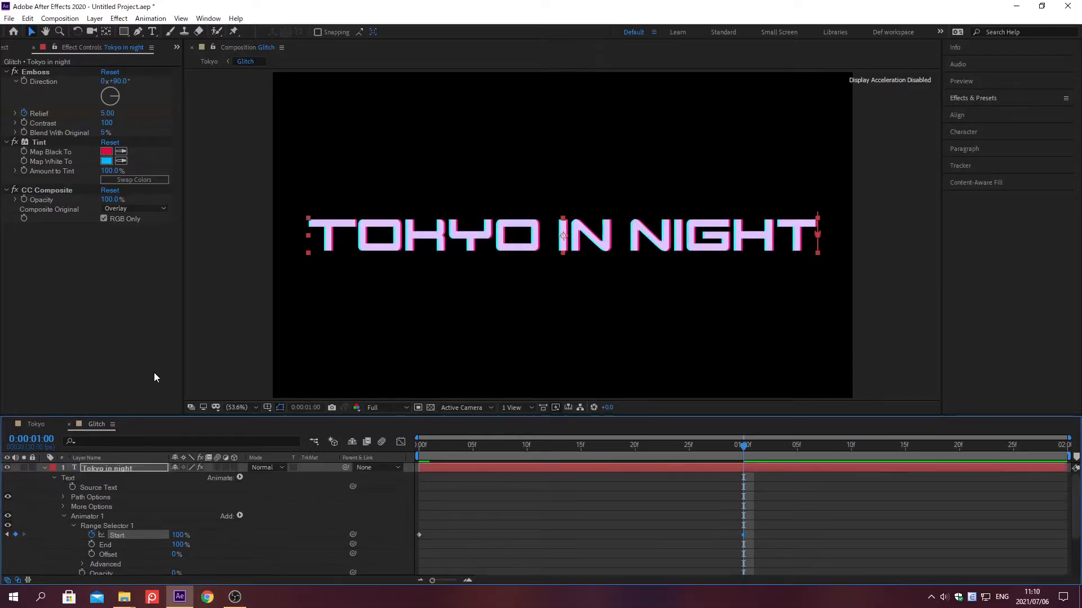
pyautogui.click(45, 467)
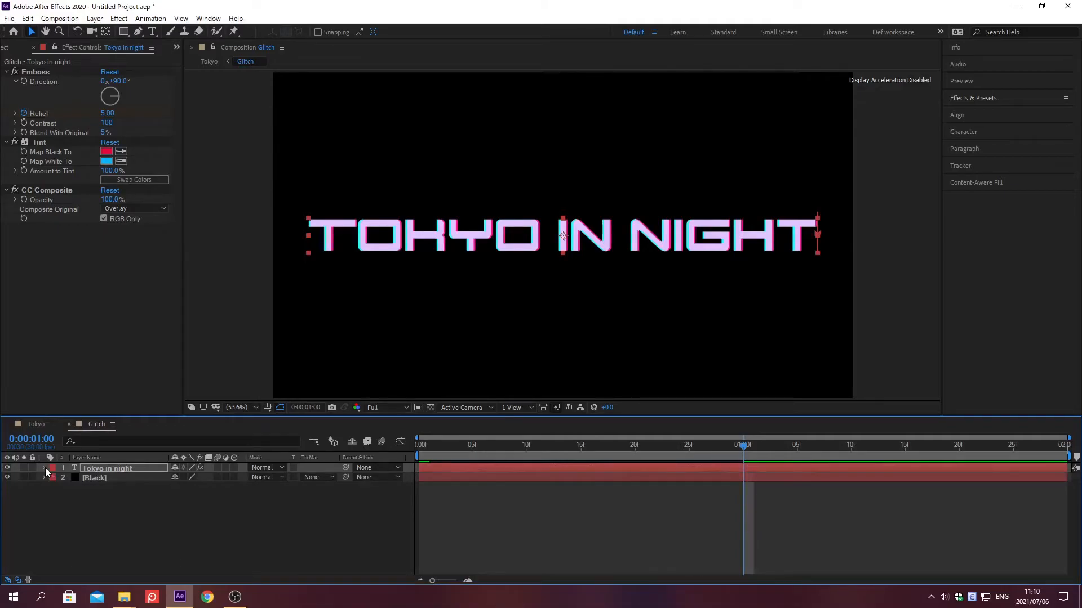
# Hide the Black layer in the Glitch composition and pre-compose it as Map, moving all attributes into the new composition.
pyautogui.press('KP_2')
pyautogui.click(6, 477)
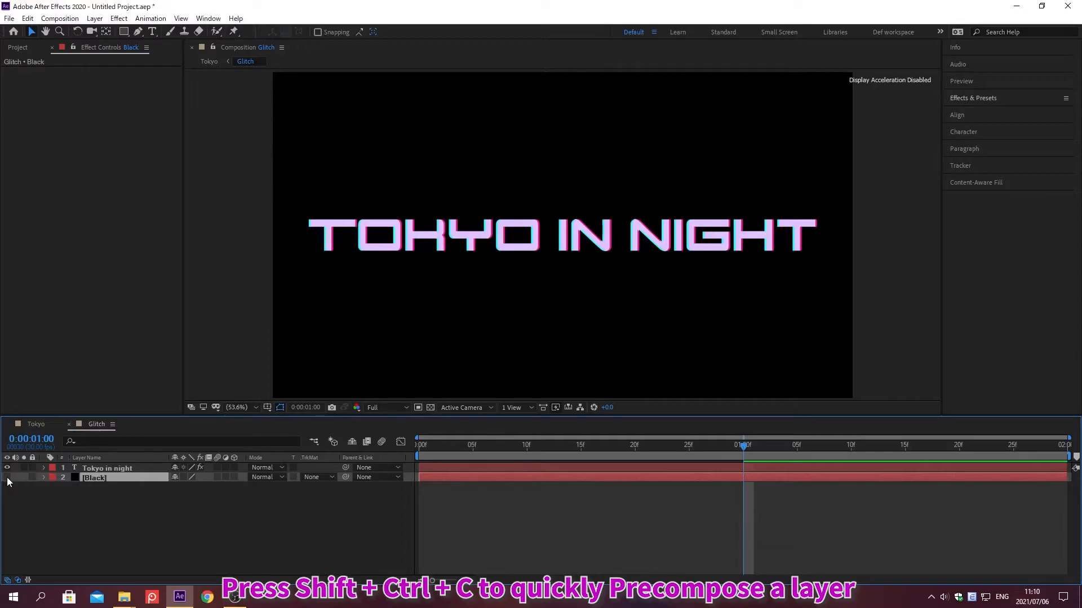
pyautogui.hotkey('ctrl', 'shift', 'c')
pyautogui.write('Map')
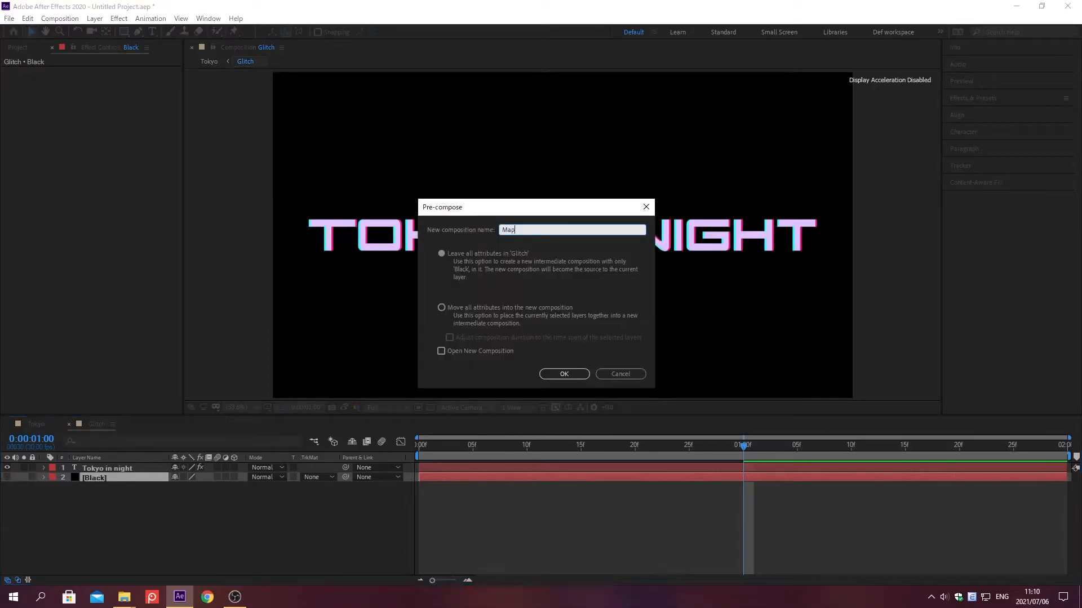
pyautogui.click(441, 308)
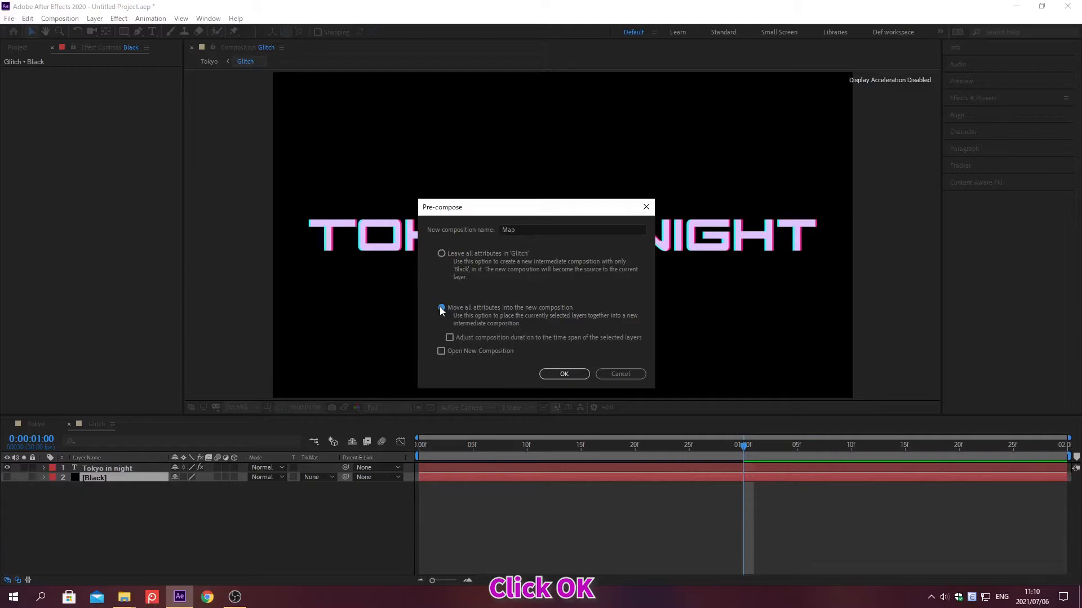
pyautogui.click(564, 374)
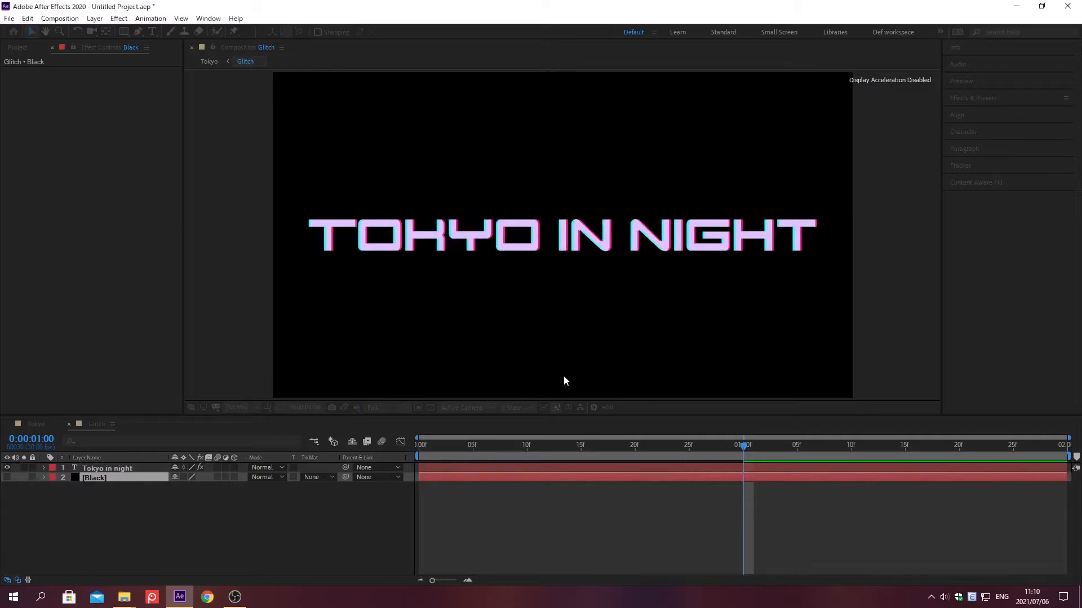
# Open the Map composition and apply the Fractal Noise effect to its Black layer.
pyautogui.doubleClick(114, 477)
pyautogui.click(140, 470)
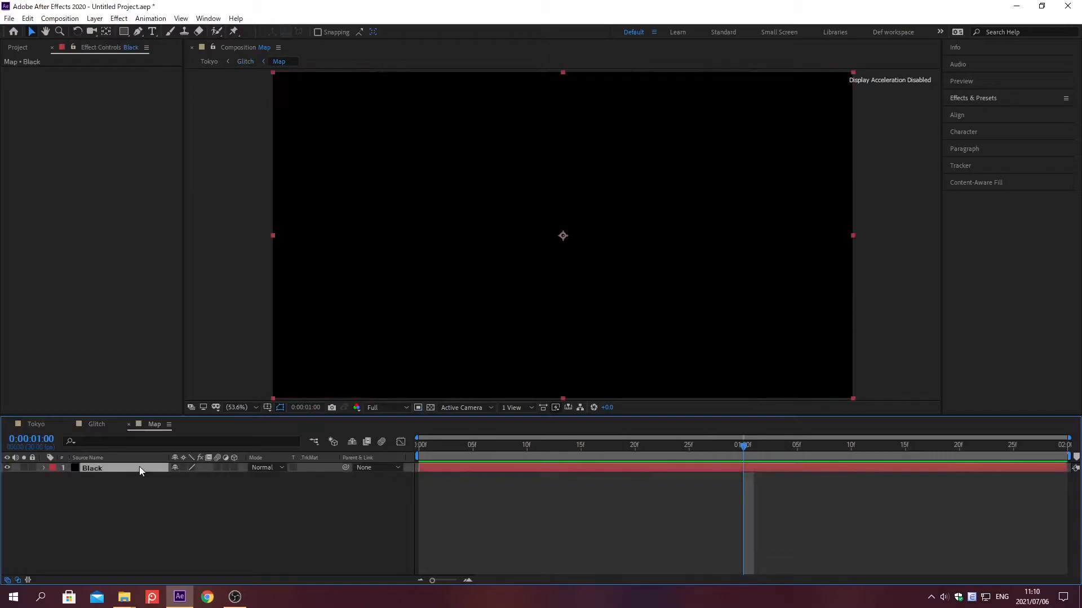
pyautogui.click(974, 98)
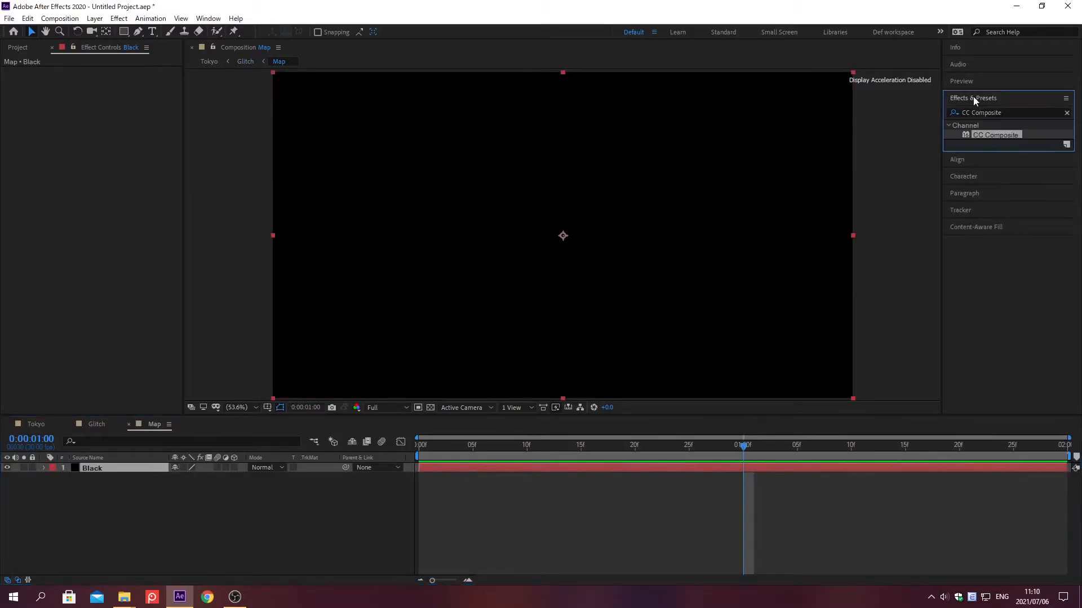
pyautogui.click(1067, 113)
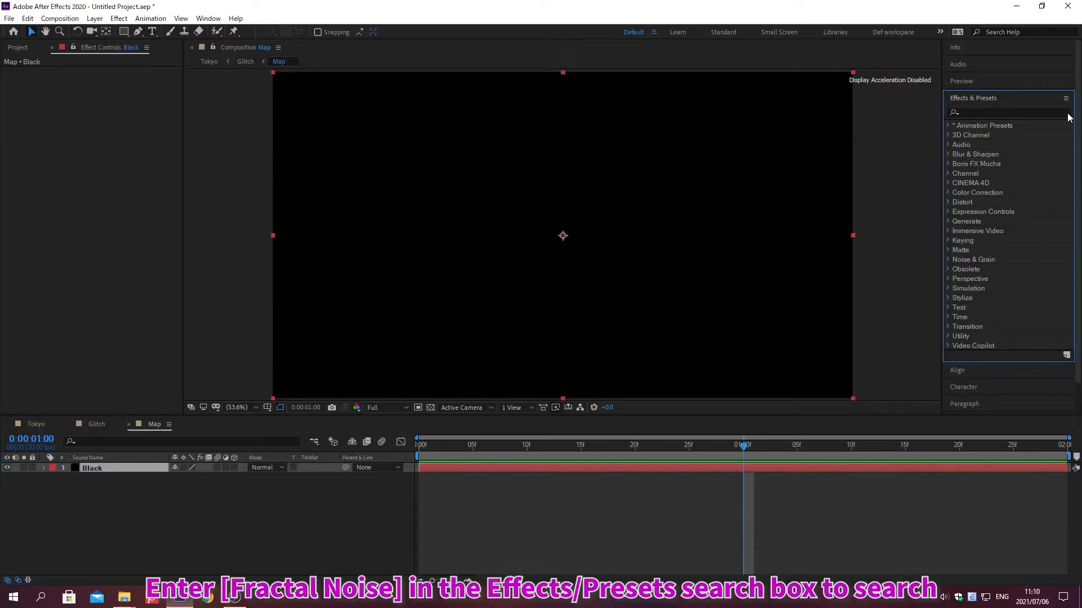
pyautogui.click(973, 111)
pyautogui.write('Fractal Noise')
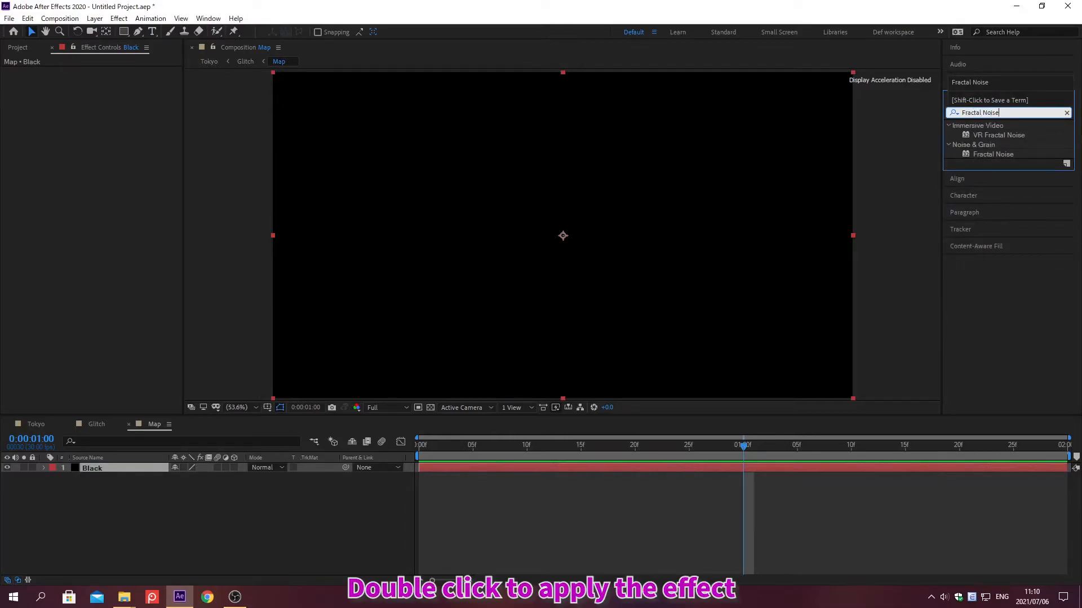
pyautogui.doubleClick(986, 154)
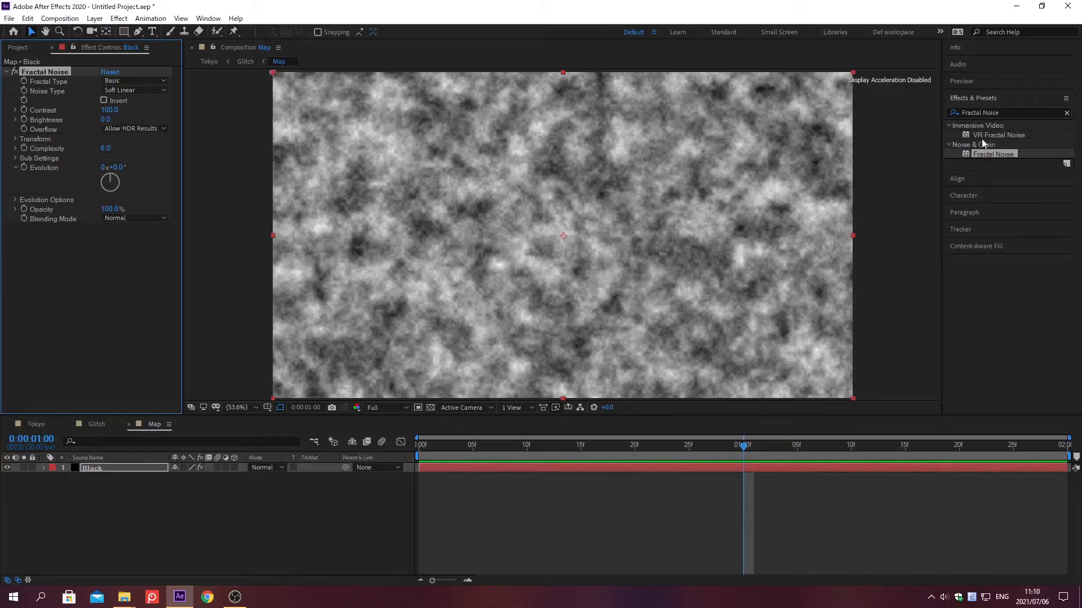
pyautogui.click(973, 99)
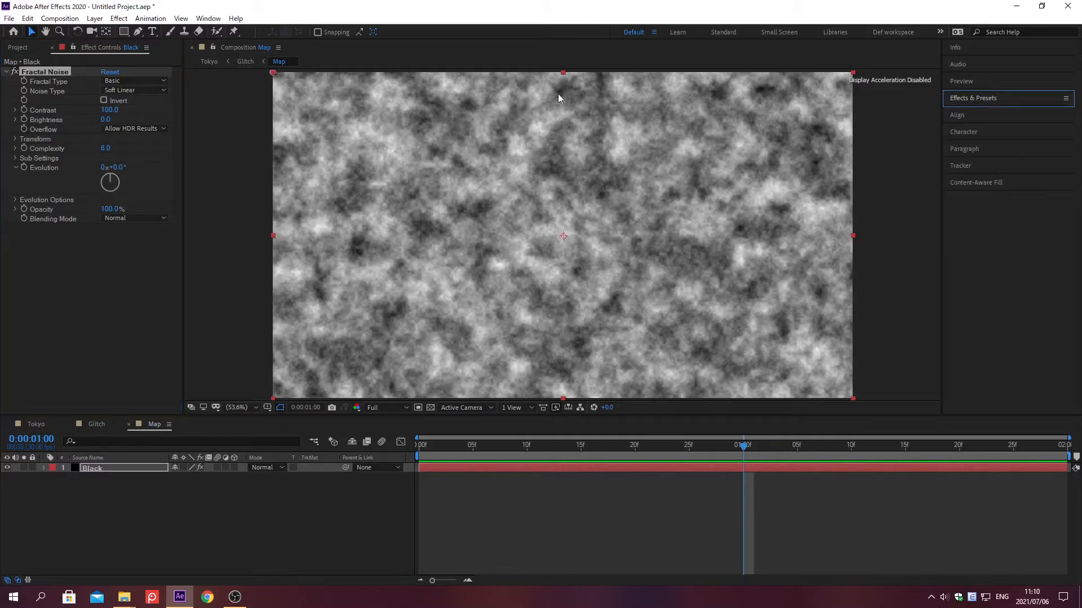
# Set Fractal Noise's Noise Type to Block and turn off Uniform Scaling in its Transform settings.
pyautogui.click(143, 91)
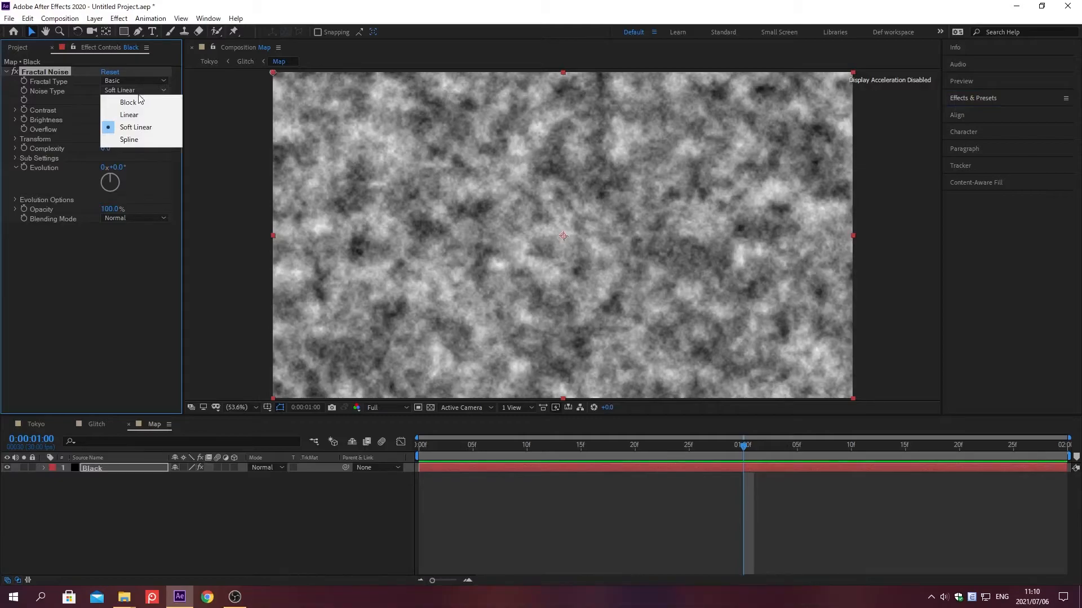
pyautogui.click(129, 102)
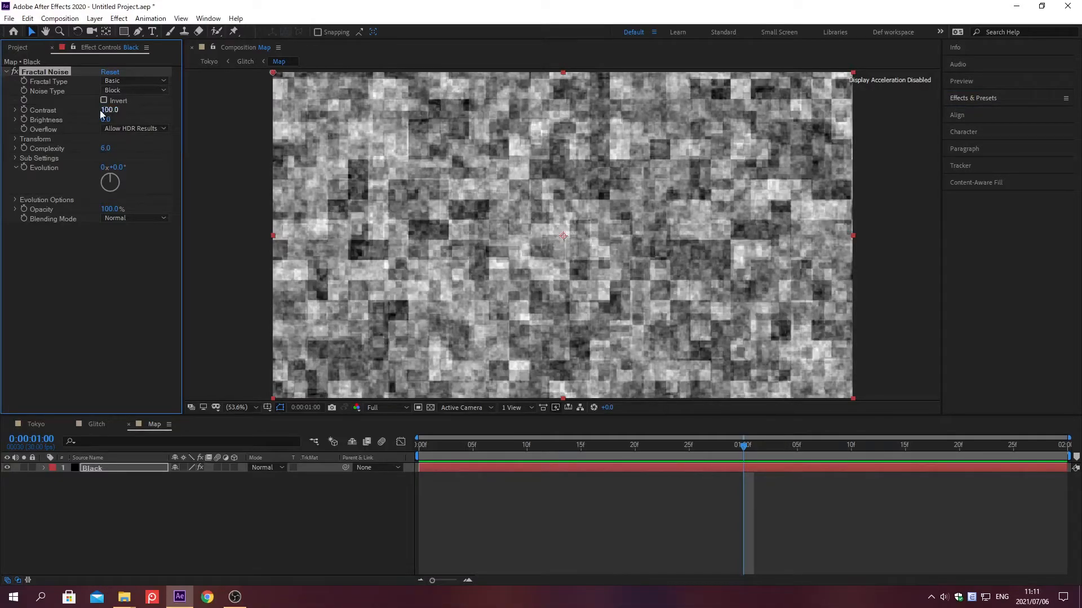
pyautogui.click(15, 140)
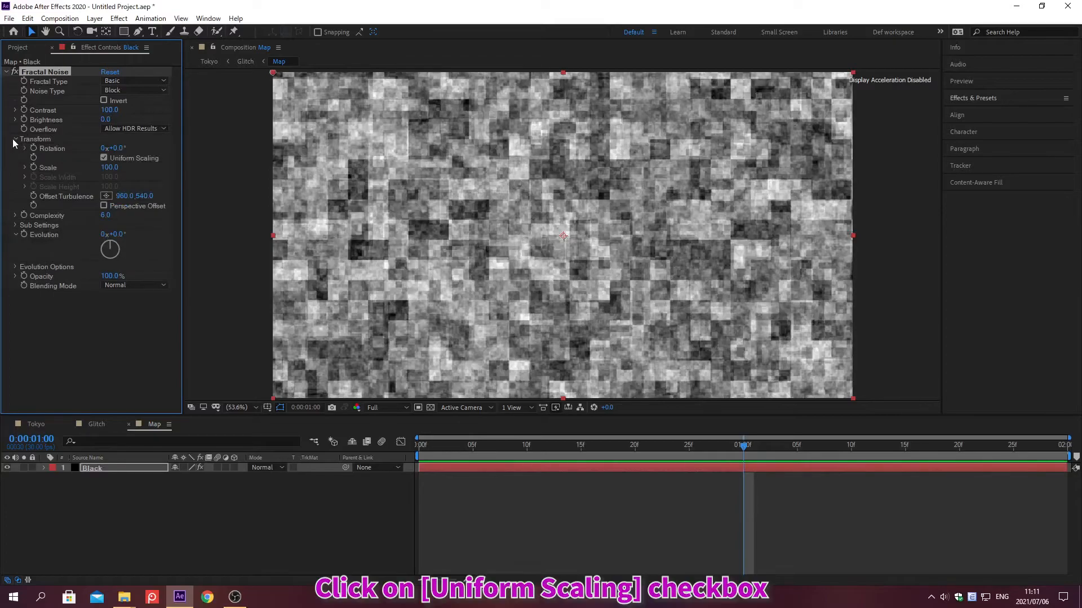
pyautogui.click(104, 157)
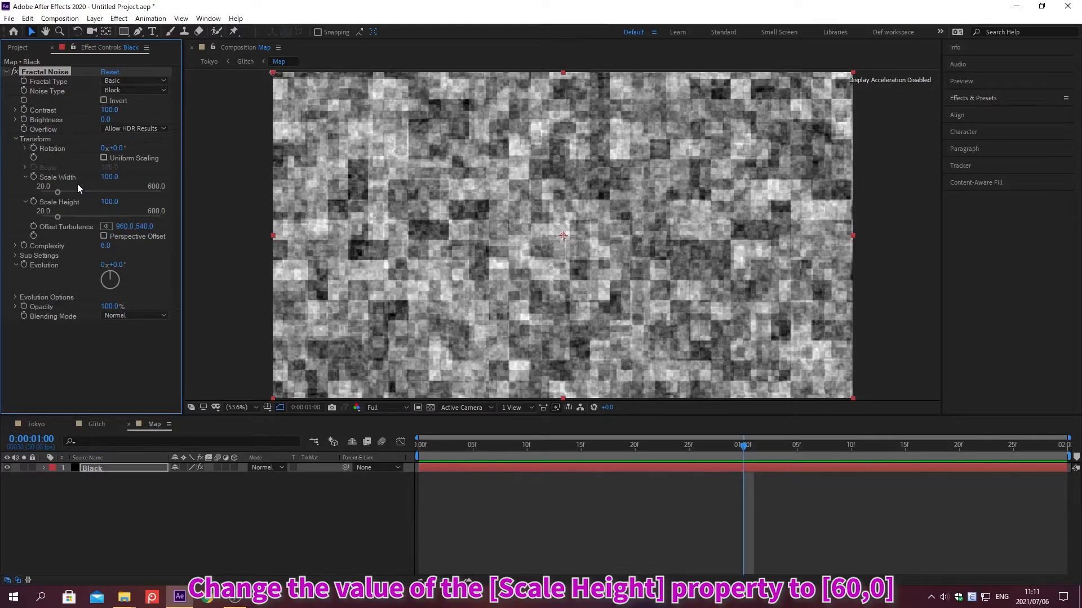
# Set Fractal Noise's Scale Height to 60.
pyautogui.rightClick(61, 206)
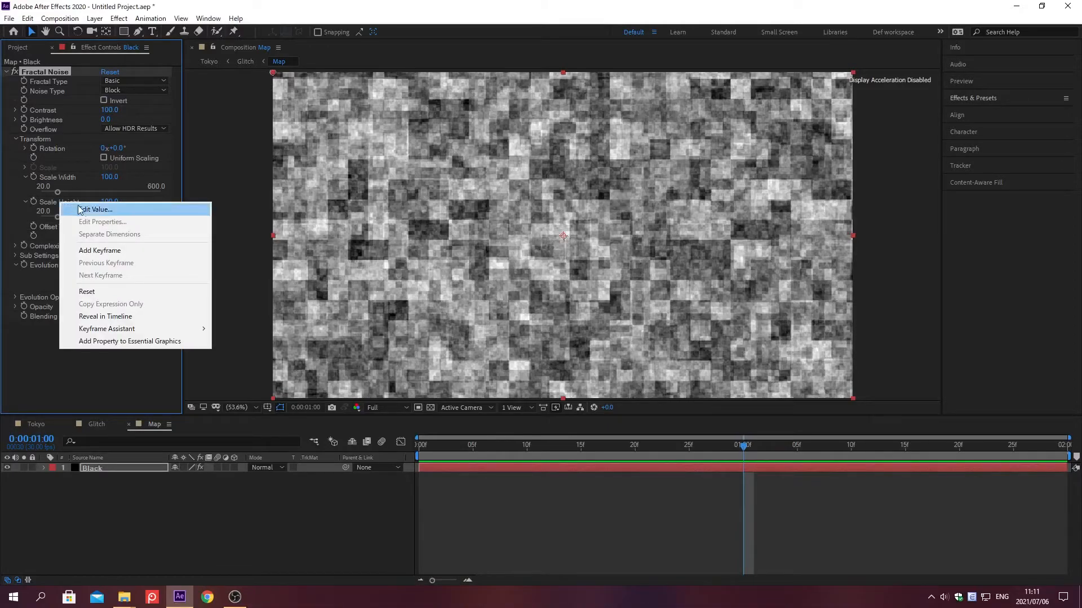
pyautogui.click(95, 209)
pyautogui.write('60')
pyautogui.press('Return')
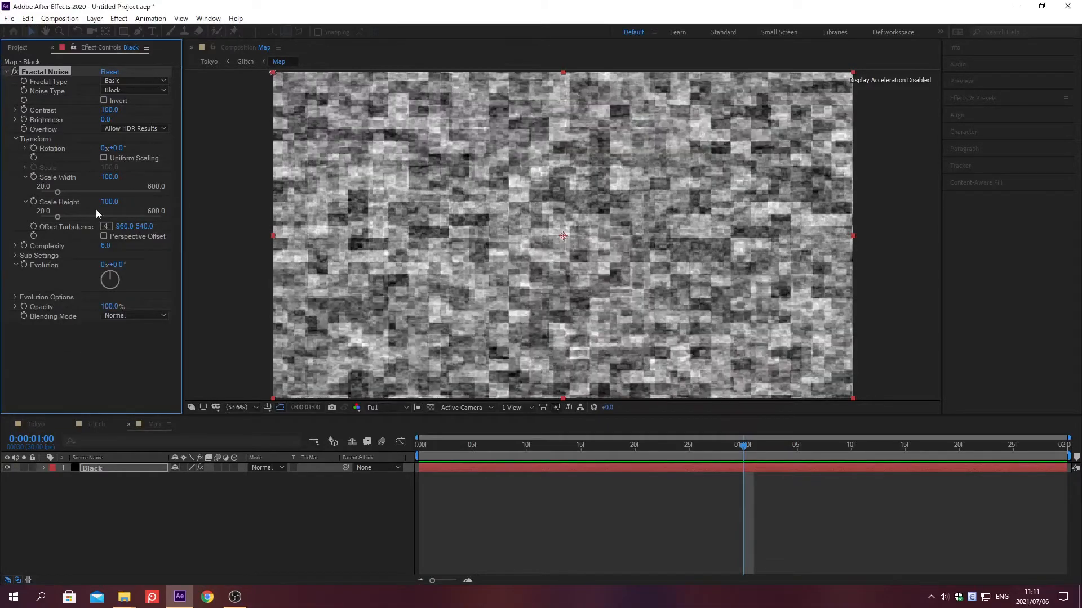
# Go to 0;00;00;00 and create a Scale Width keyframe with a value of 500 on Fractal Noise.
pyautogui.hotkey('alt', 'shift', 'j')
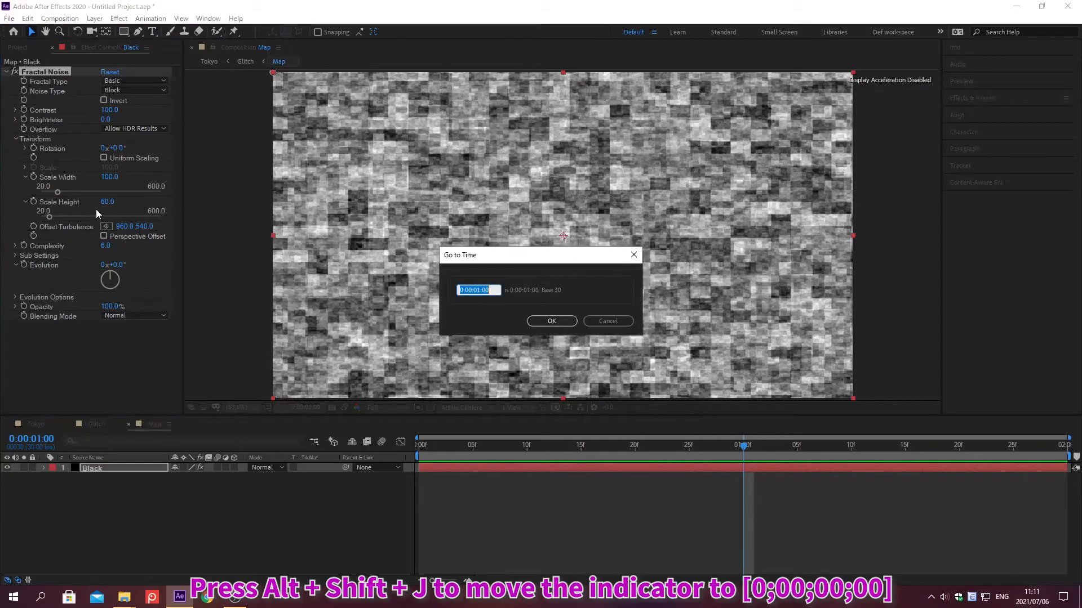
pyautogui.write('0;00;00;00')
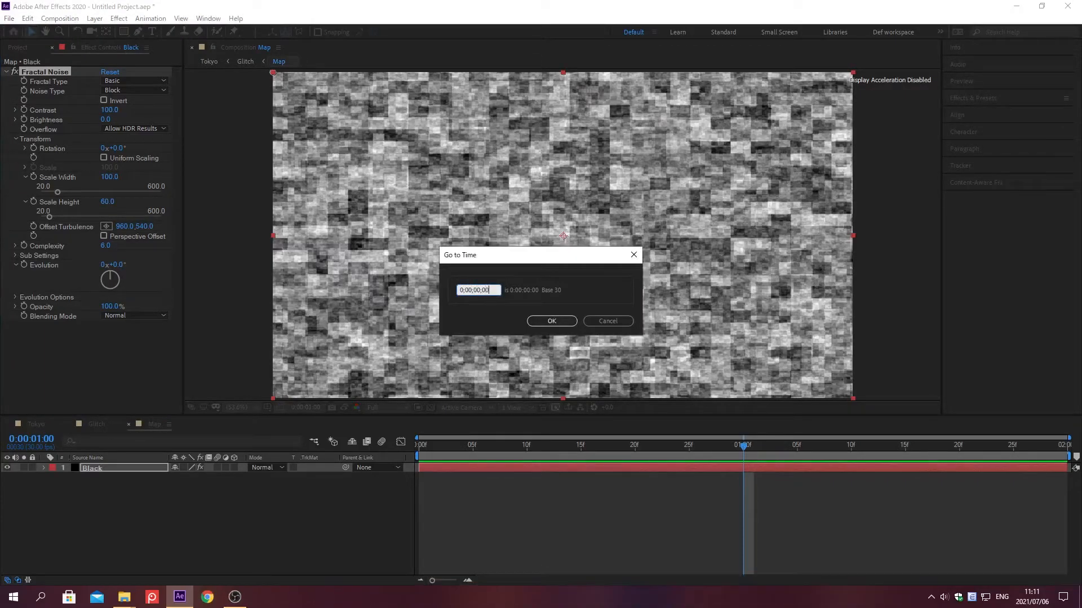
pyautogui.press('Return')
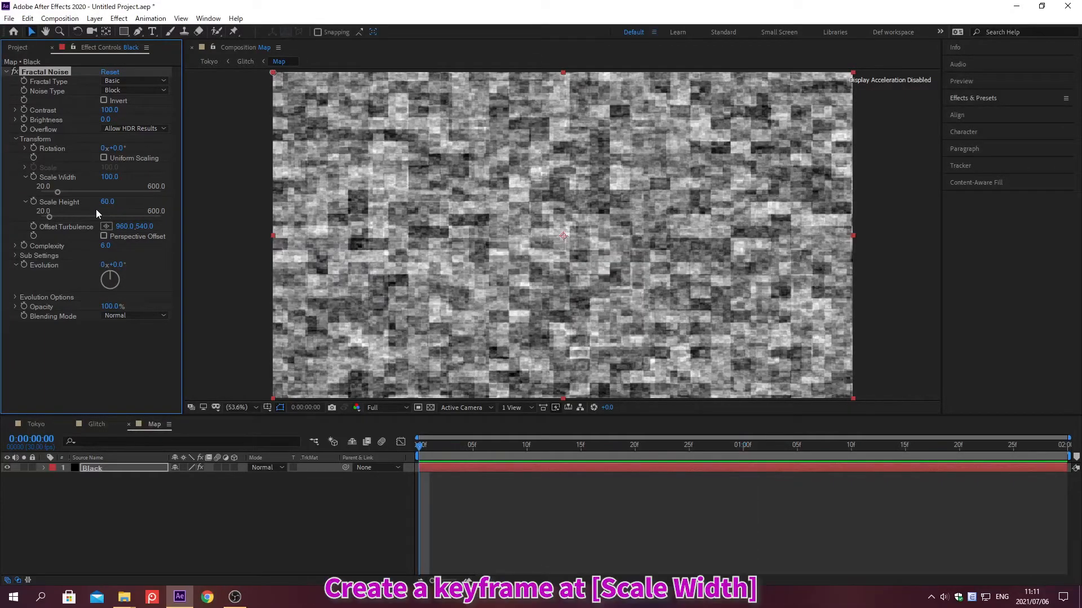
pyautogui.rightClick(58, 177)
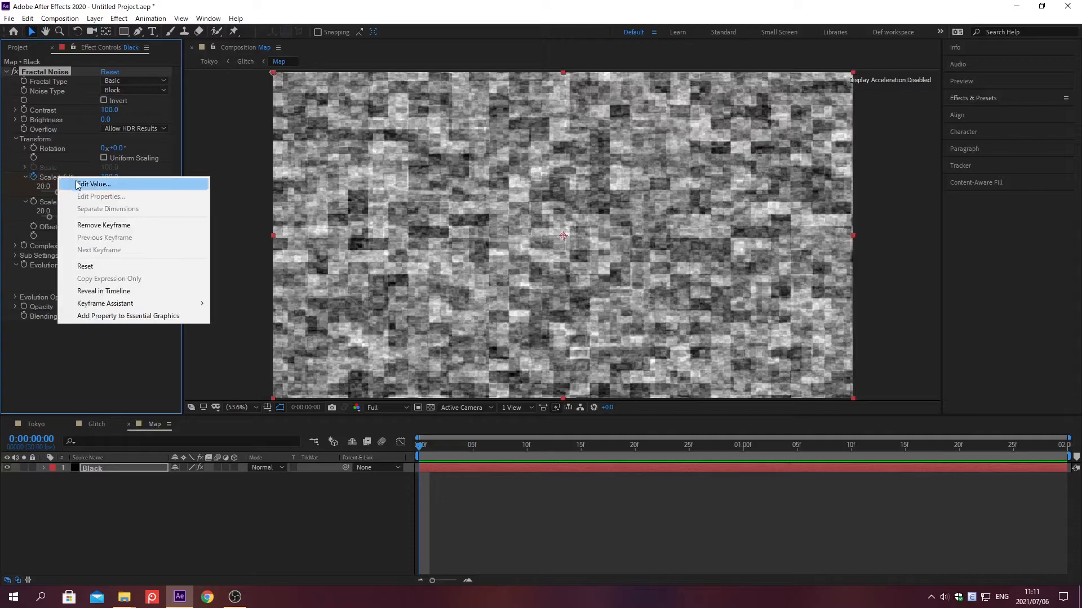
pyautogui.click(94, 184)
pyautogui.write('500')
pyautogui.press('Return')
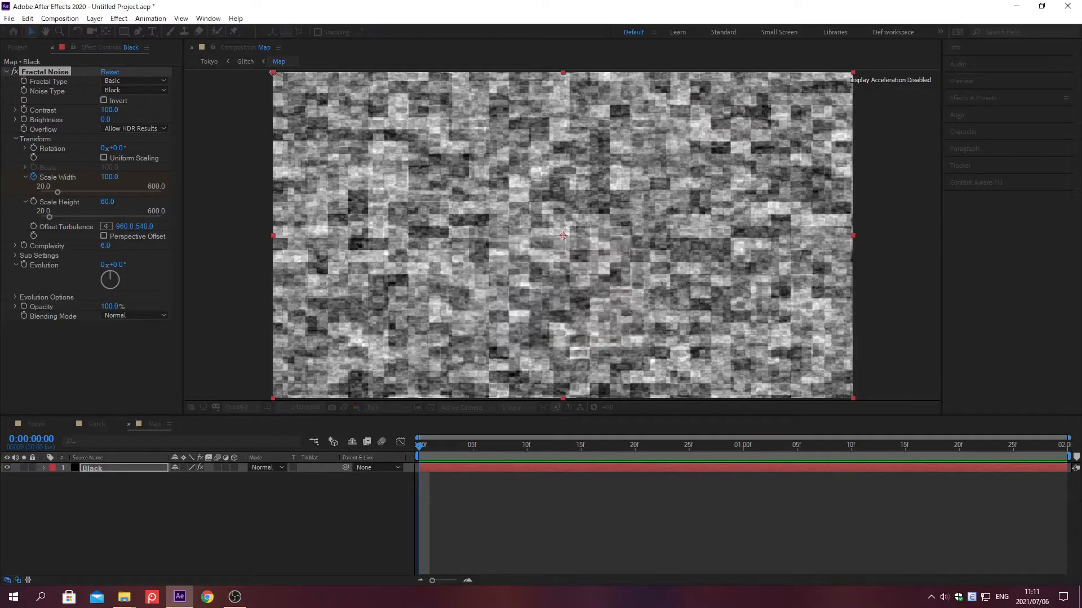
# Go to 0;00;00;05 and set Fractal Noise's Scale Width to 700.
pyautogui.hotkey('alt', 'shift', 'j')
pyautogui.write('0;00;00;05')
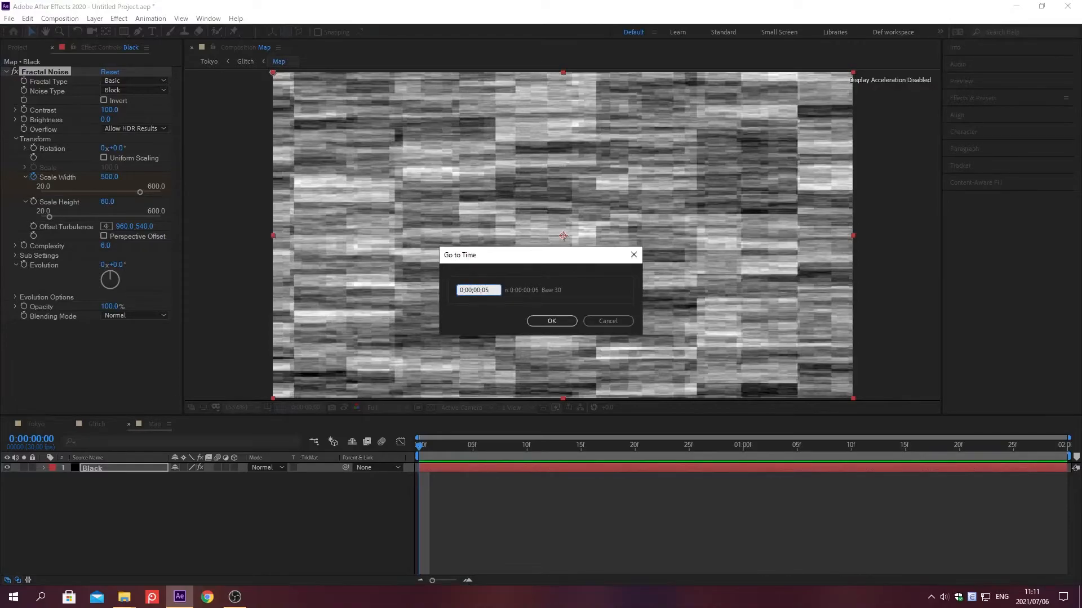
pyautogui.press('Return')
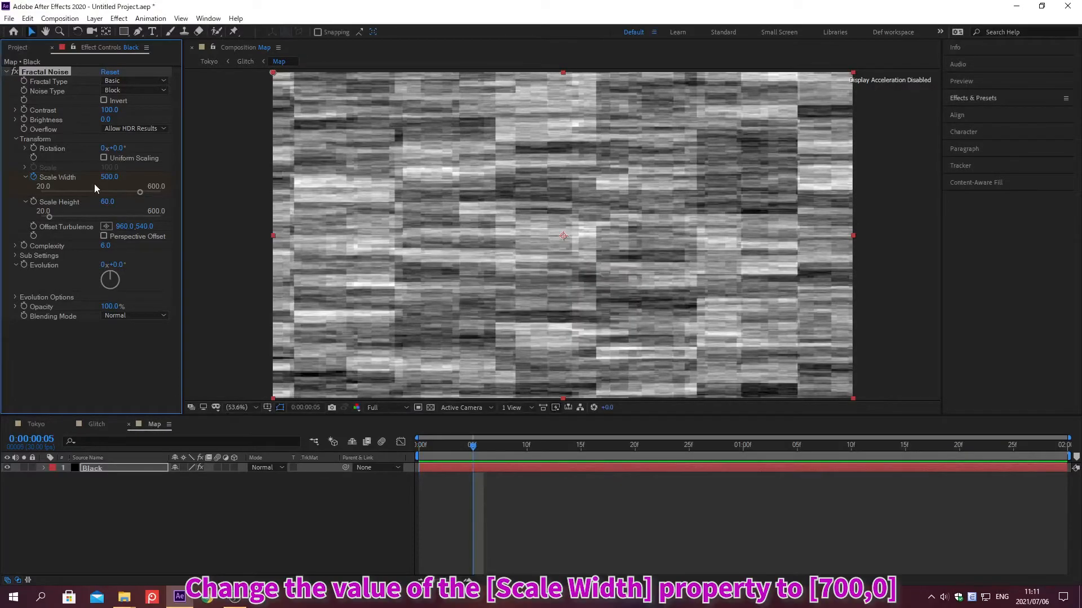
pyautogui.rightClick(59, 180)
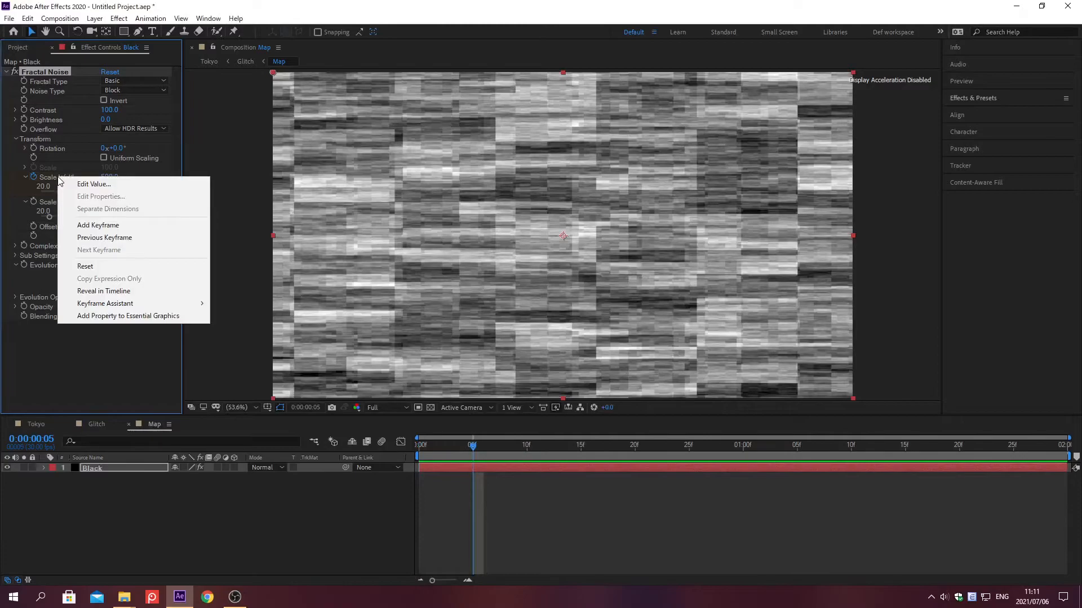
pyautogui.click(93, 184)
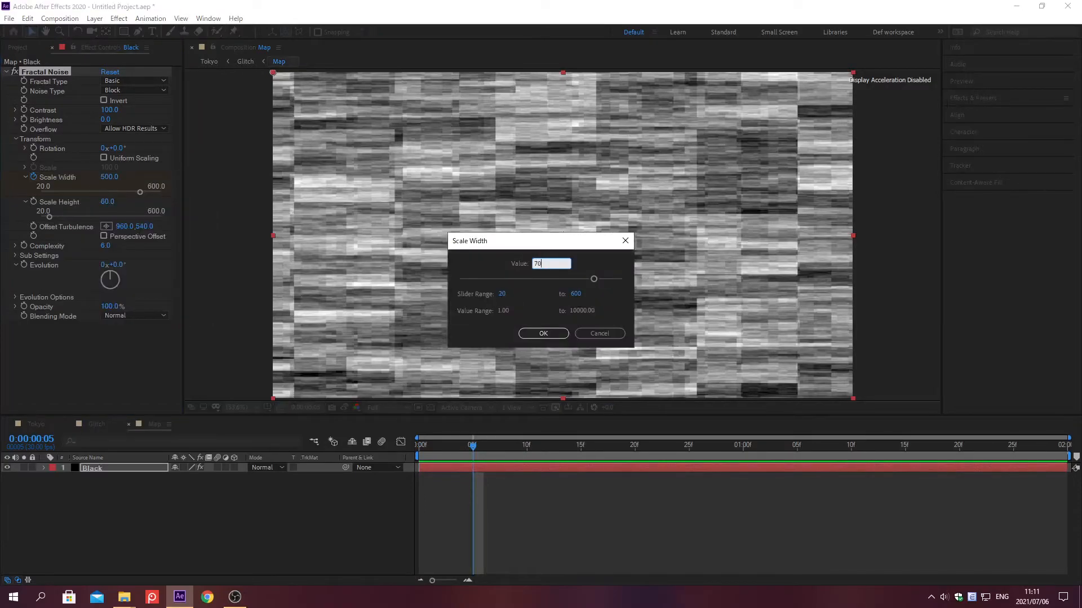
pyautogui.press('Return')
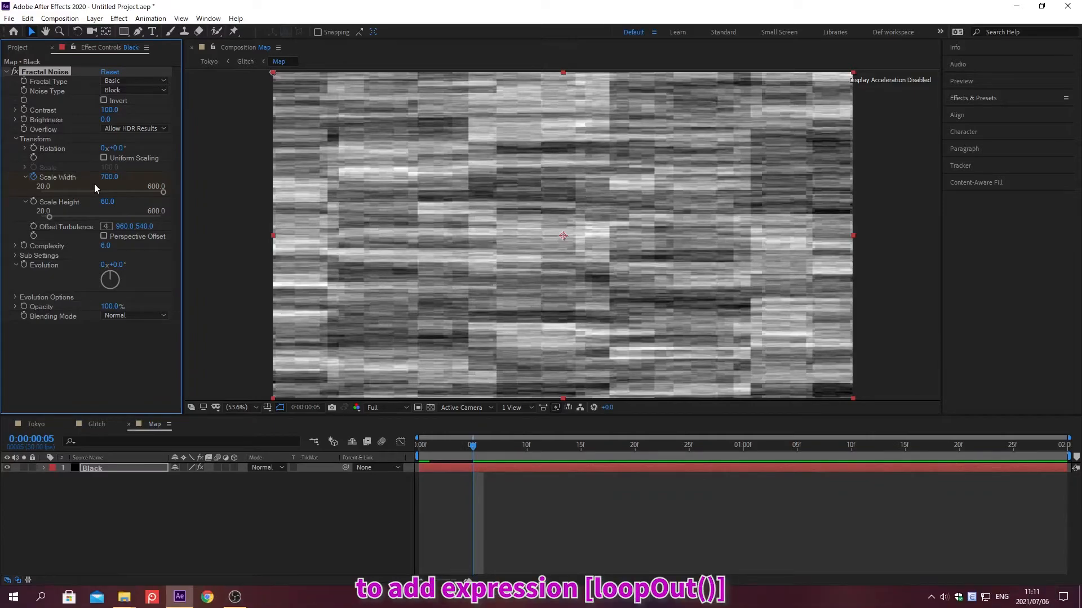
# Add the expression loopOut() to Fractal Noise's Scale Width property.
pyautogui.keyDown('alt'); pyautogui.click(34, 177); pyautogui.keyUp('alt')
pyautogui.write('loopOut()')
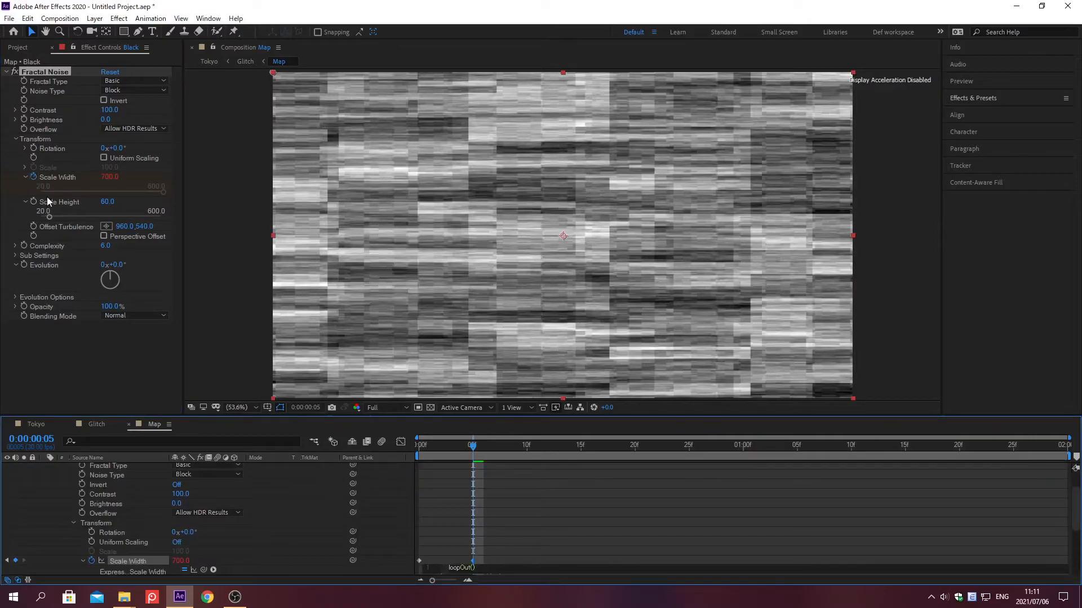
pyautogui.click(225, 427)
pyautogui.click(314, 519)
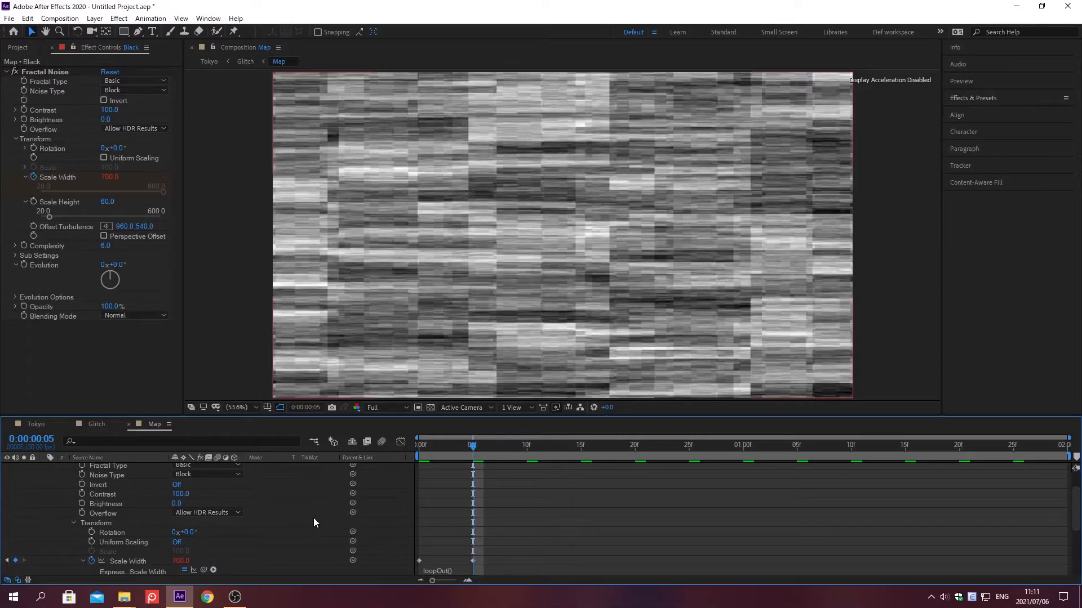
# Return to the Glitch composition and split the Tokyo in night layer at 0;00;01;00.
pyautogui.click(246, 62)
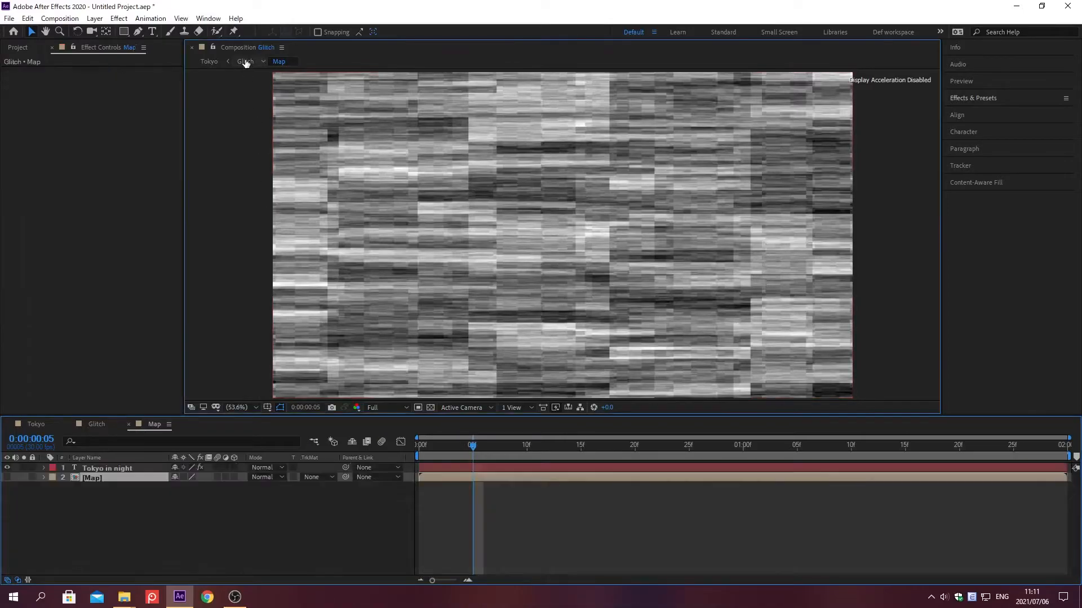
pyautogui.click(139, 467)
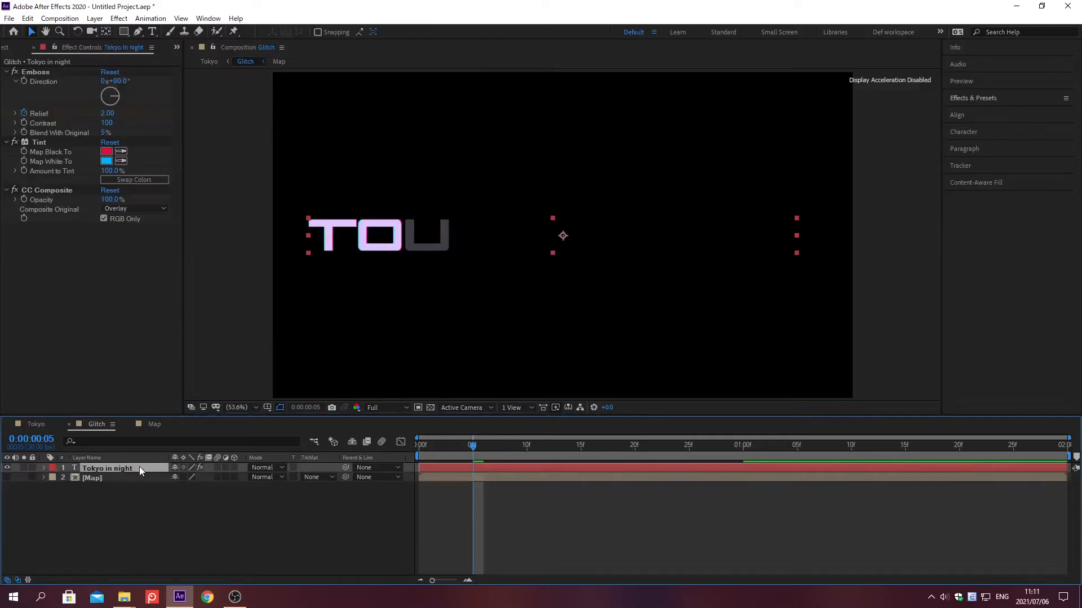
pyautogui.hotkey('alt', 'shift', 'j')
pyautogui.write('0;00;01;00')
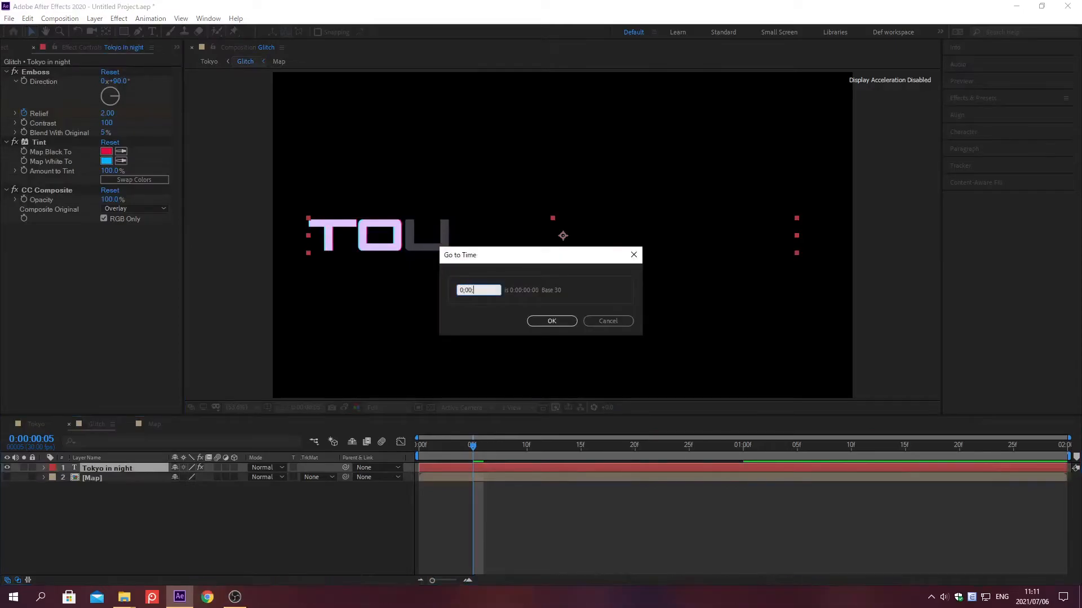
pyautogui.press('Return')
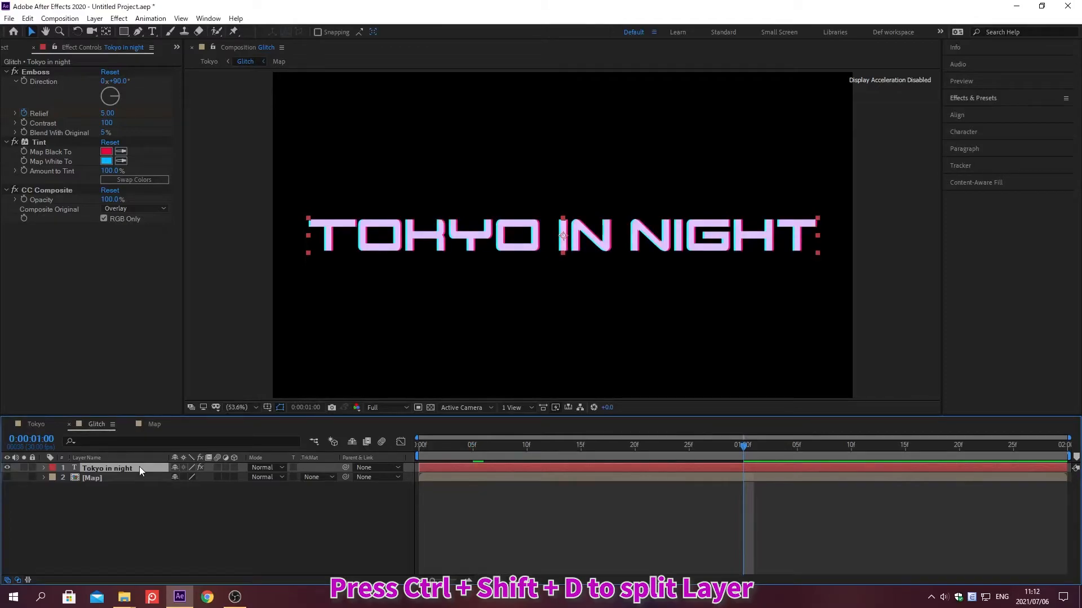
pyautogui.hotkey('ctrl', 'shift', 'd')
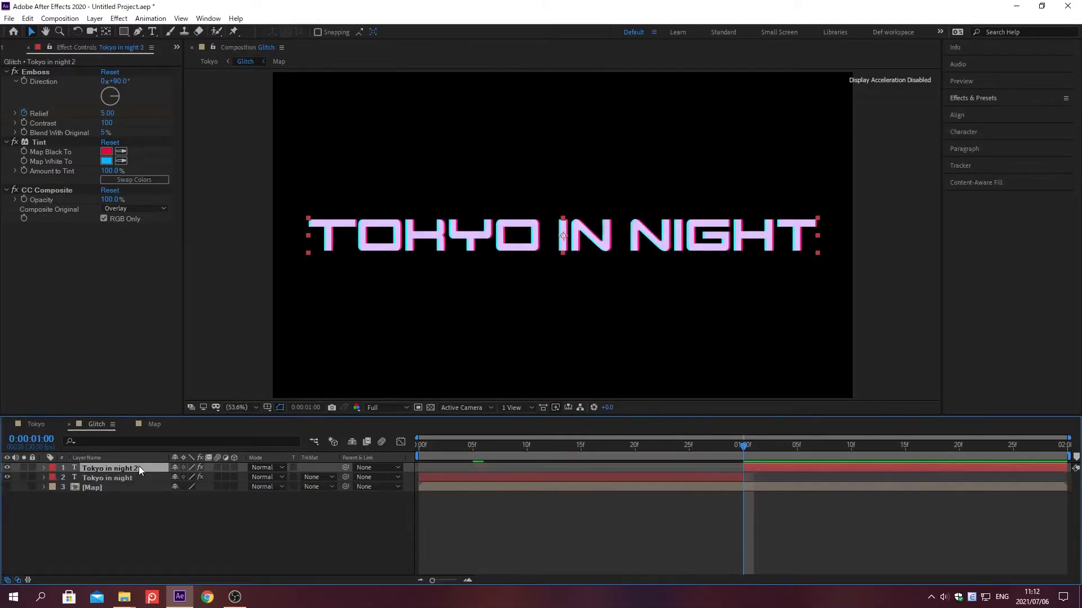
# Delete all effects from the second part of the split title, Tokyo in night 2, and select that layer.
pyautogui.click(82, 355)
pyautogui.hotkey('ctrl', 'a')
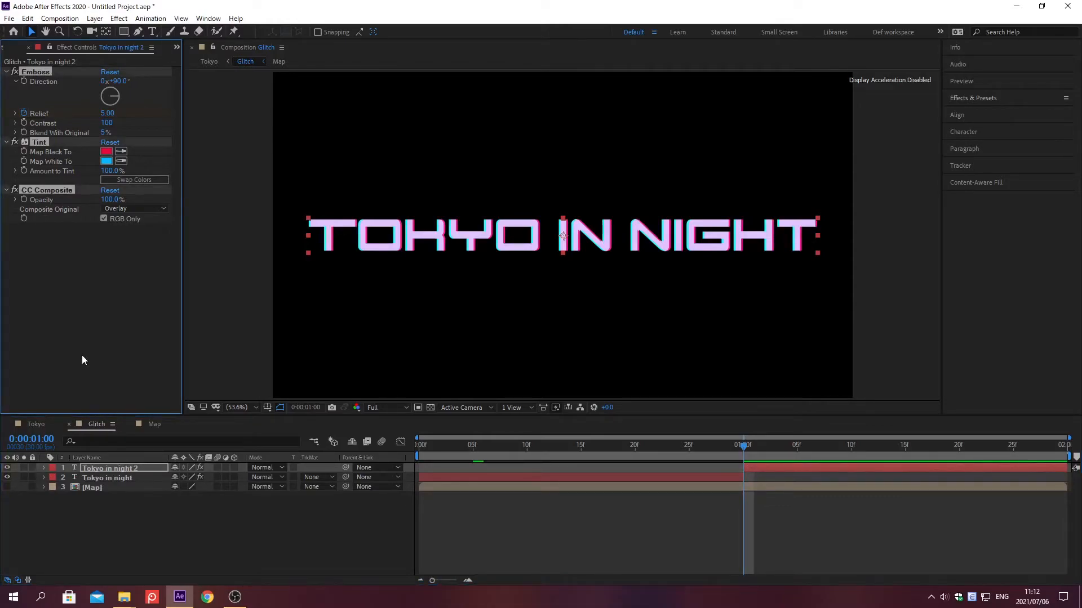
pyautogui.press('Delete')
pyautogui.click(140, 468)
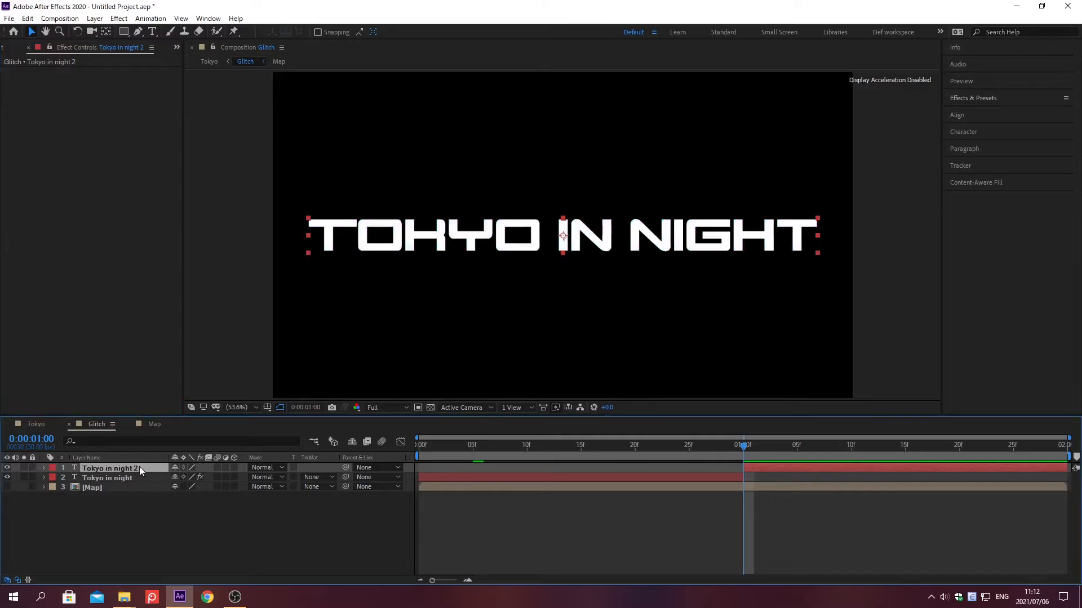
# Split the Tokyo in night 2 layer at 0;00;01;10.
pyautogui.hotkey('alt', 'shift', 'j')
pyautogui.write('0;00;01;10')
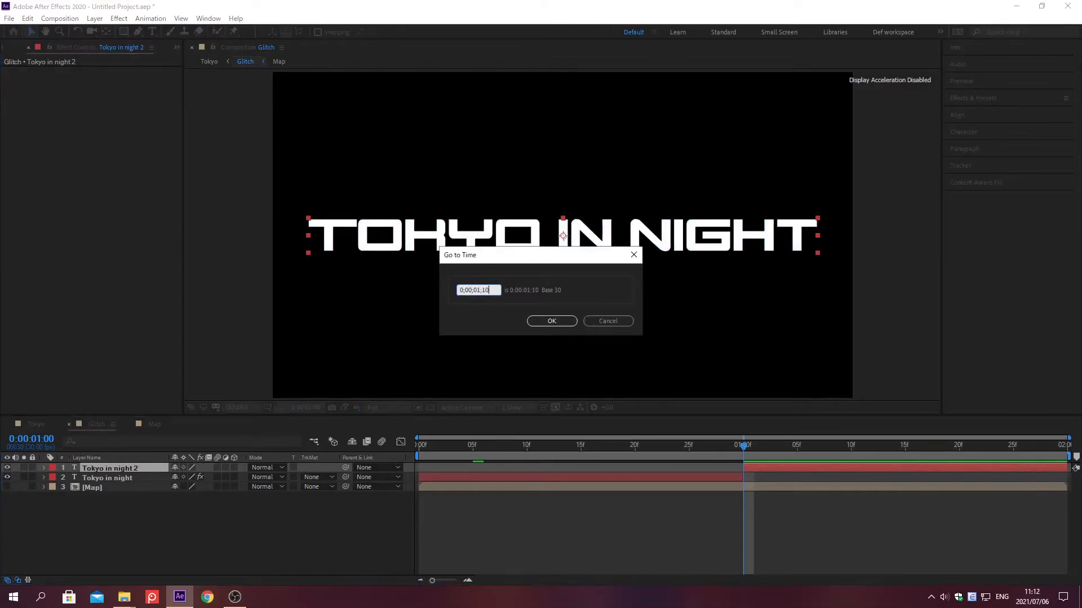
pyautogui.press('Return')
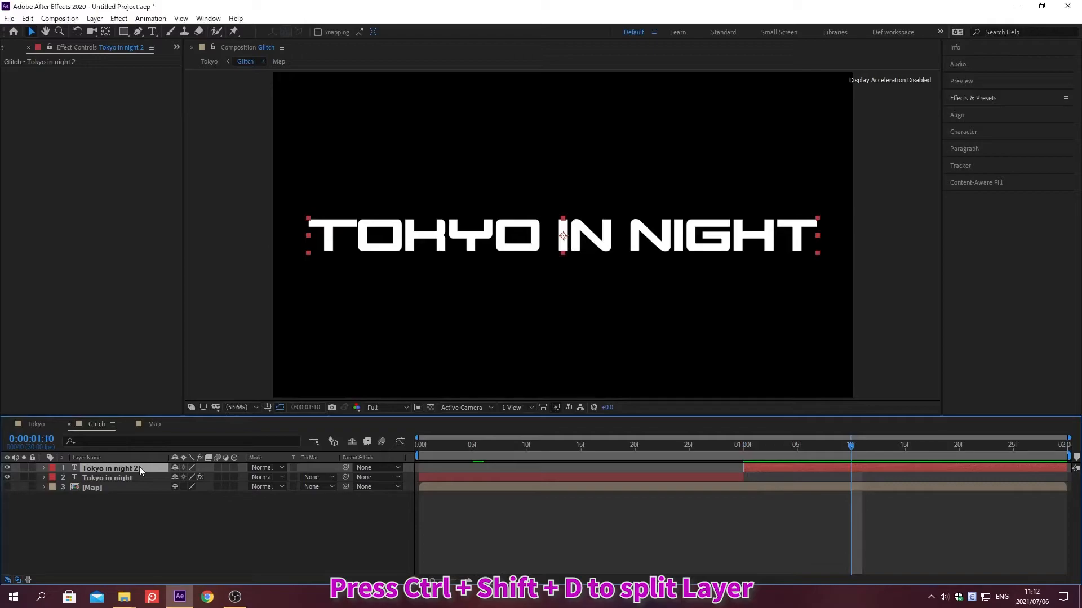
pyautogui.hotkey('ctrl', 'shift', 'd')
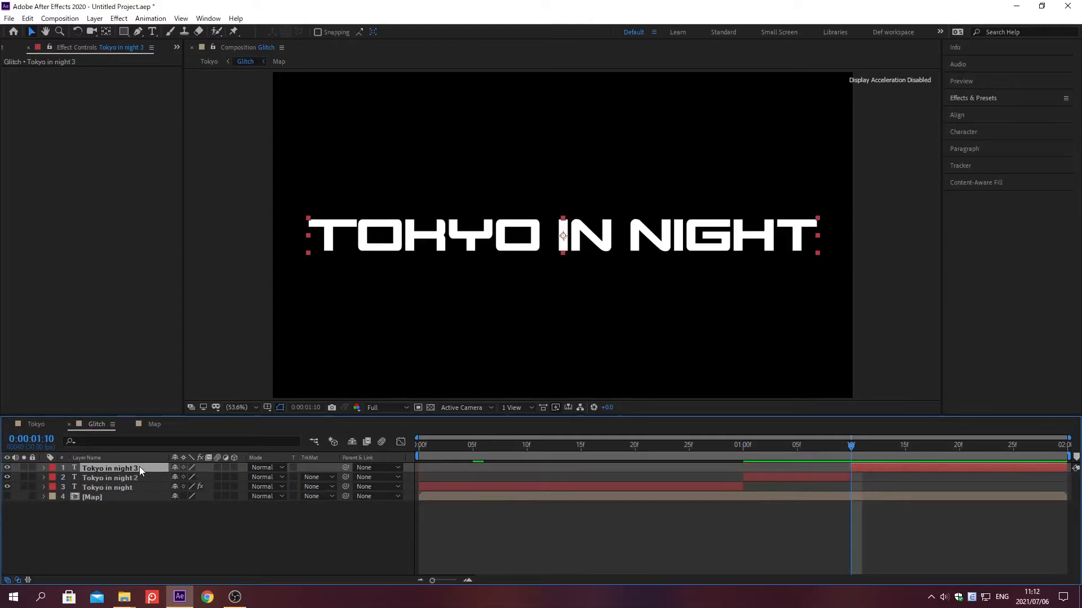
# Apply the Displacement Map effect to the middle title segment, Tokyo in night 2.
pyautogui.click(139, 477)
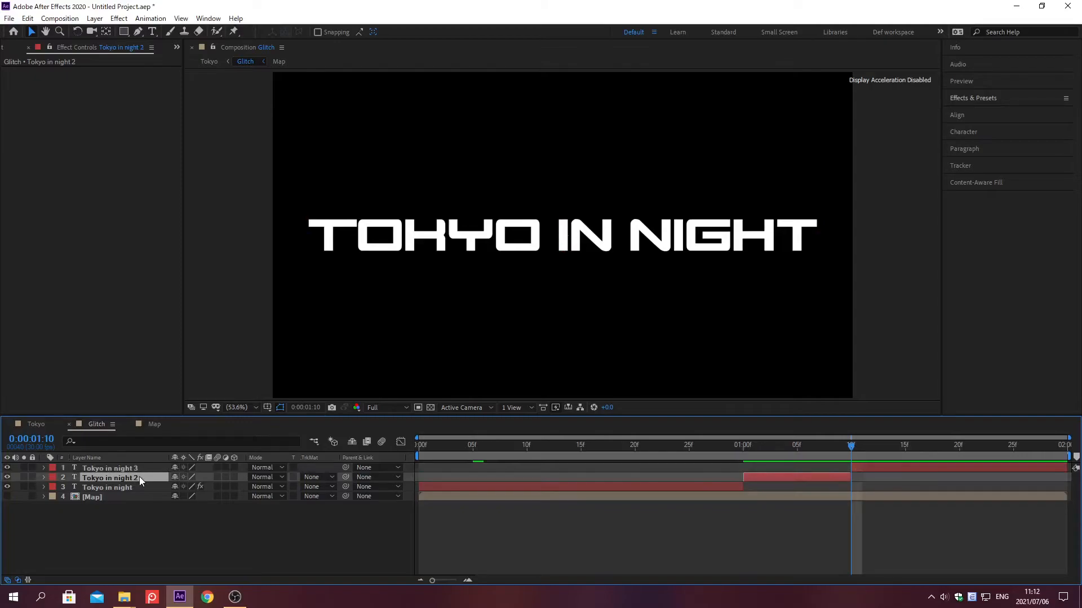
pyautogui.click(972, 97)
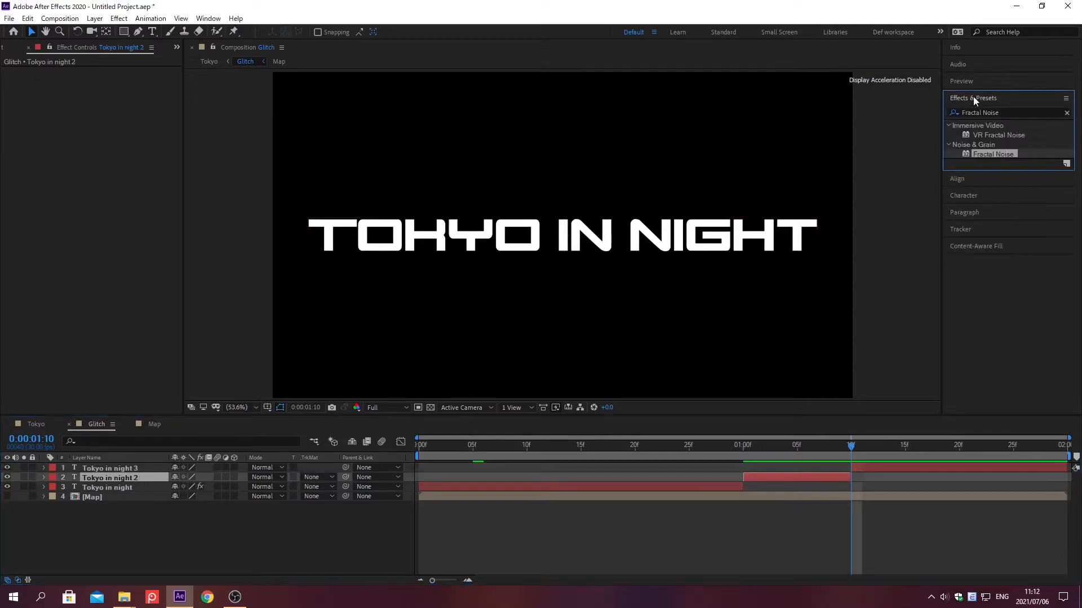
pyautogui.click(1067, 112)
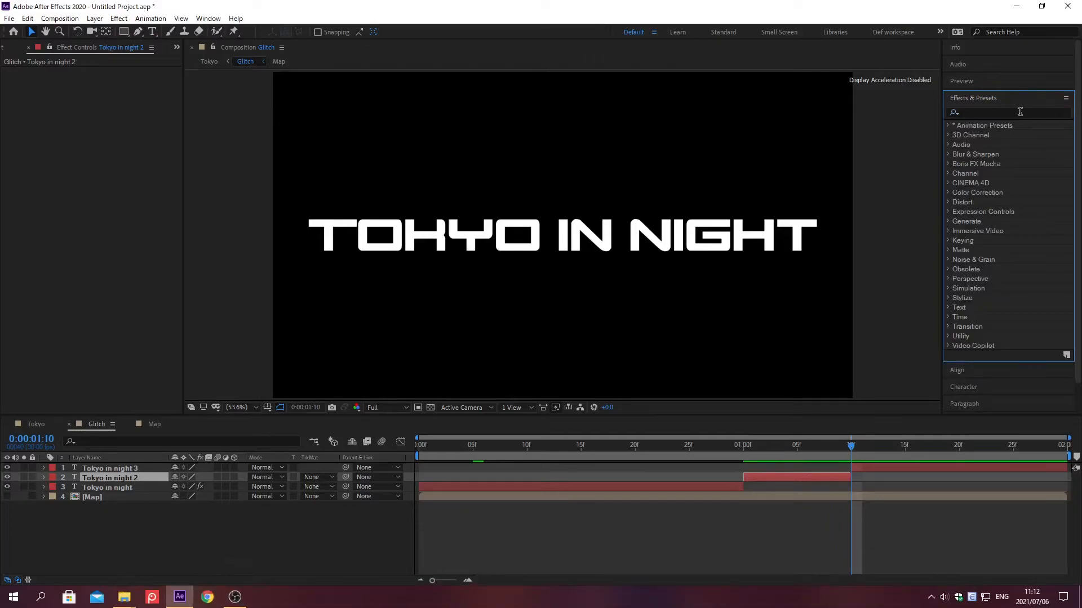
pyautogui.click(972, 111)
pyautogui.write('Displ')
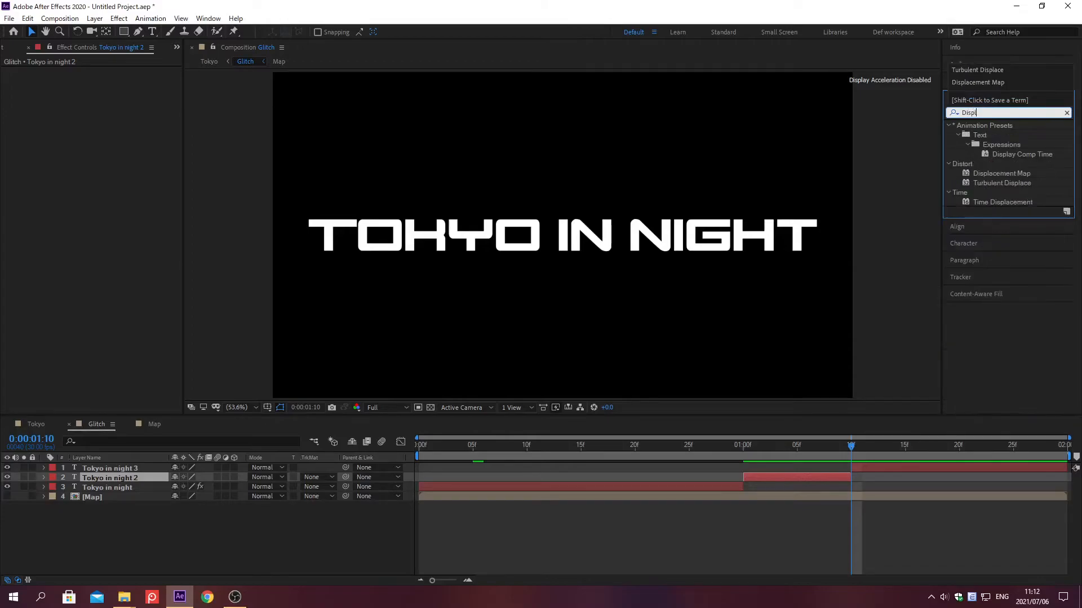
pyautogui.write('acement Map')
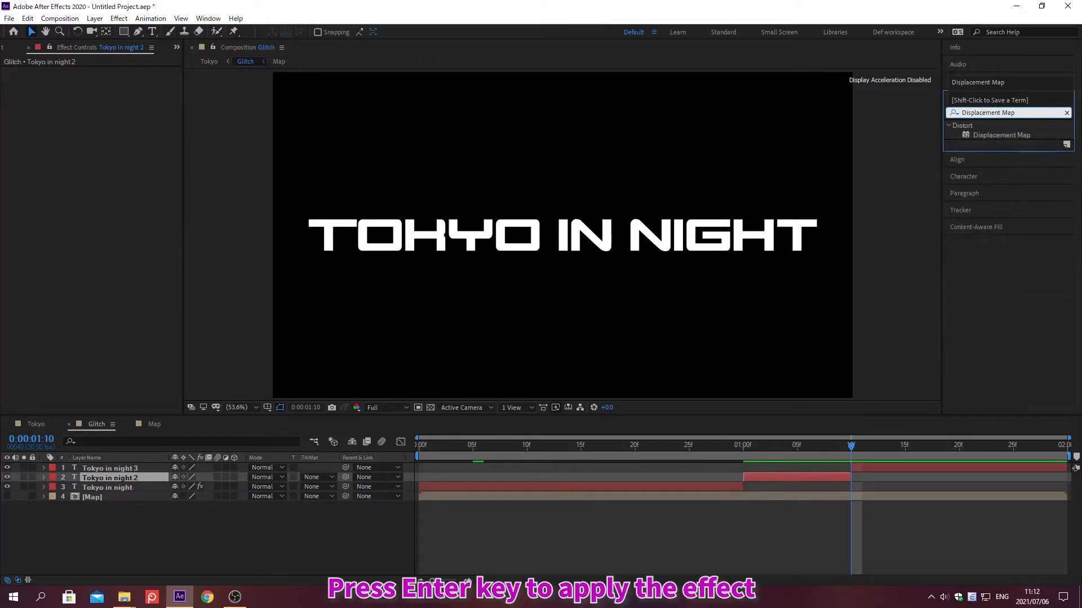
pyautogui.press('Return')
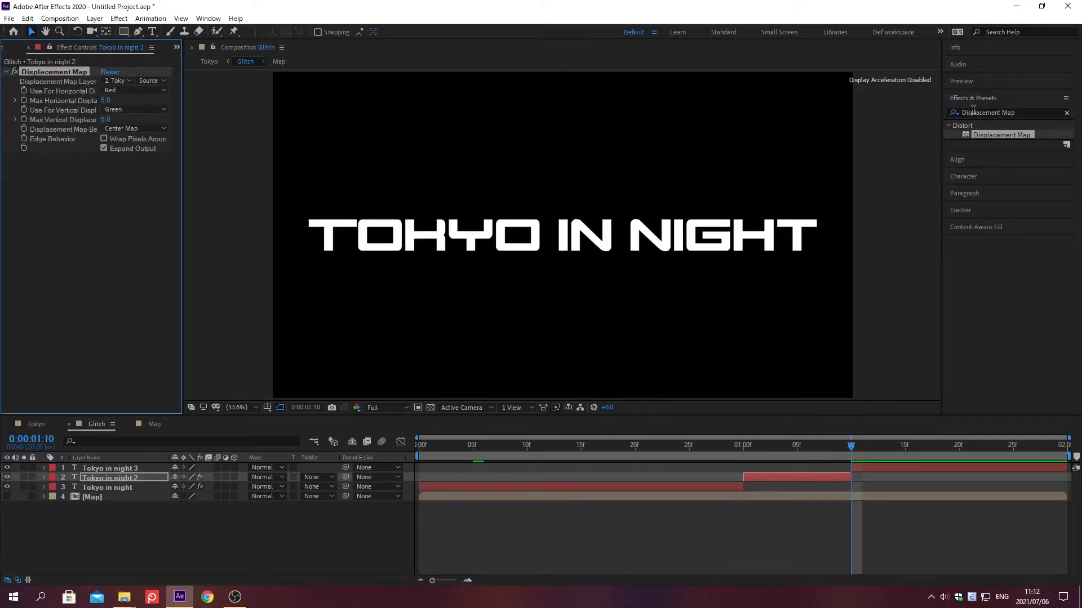
pyautogui.click(973, 98)
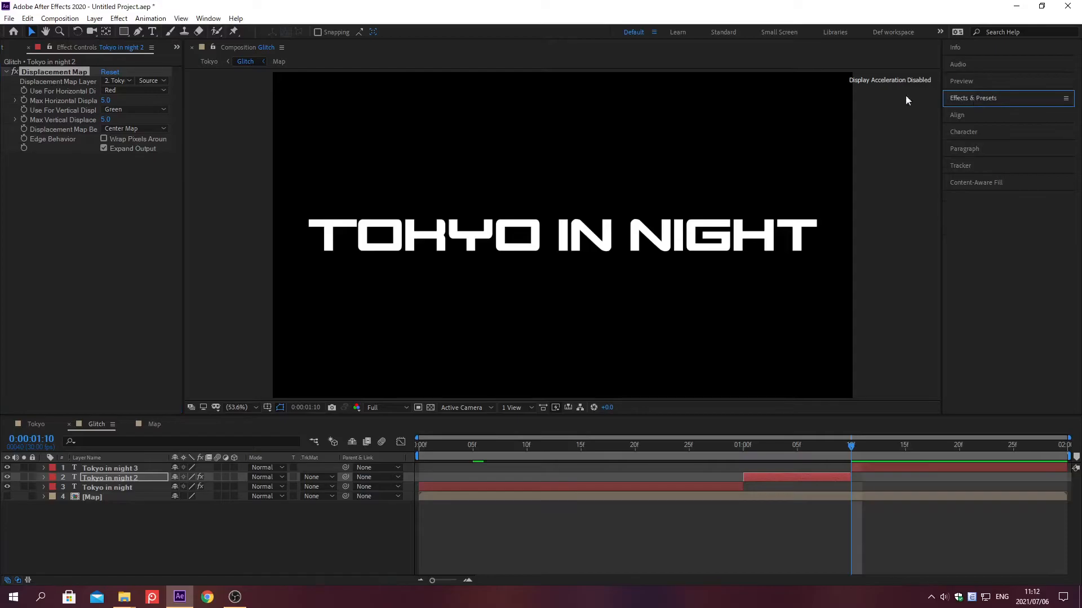
# Set the effect's Displacement Map Layer to 4. Map and widen the effect settings area so the property names are readable.
pyautogui.click(131, 81)
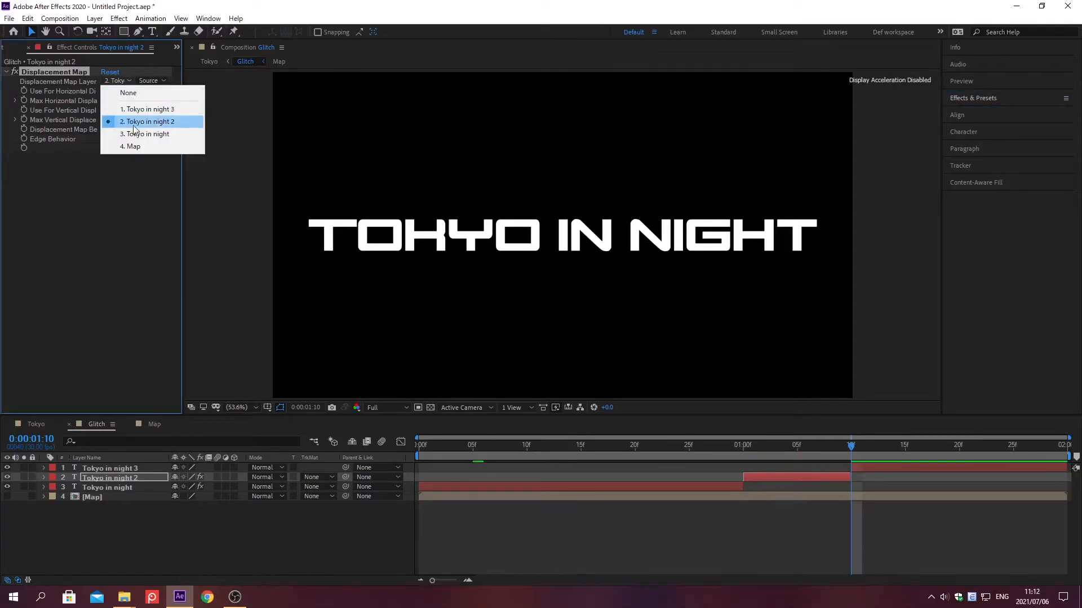
pyautogui.click(133, 146)
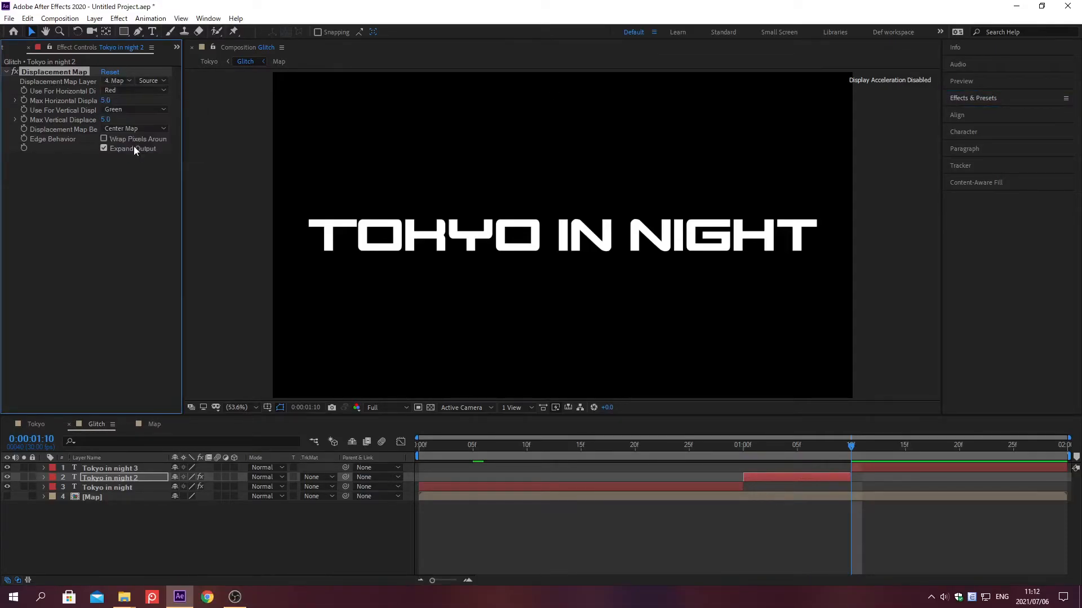
pyautogui.click(524, 57)
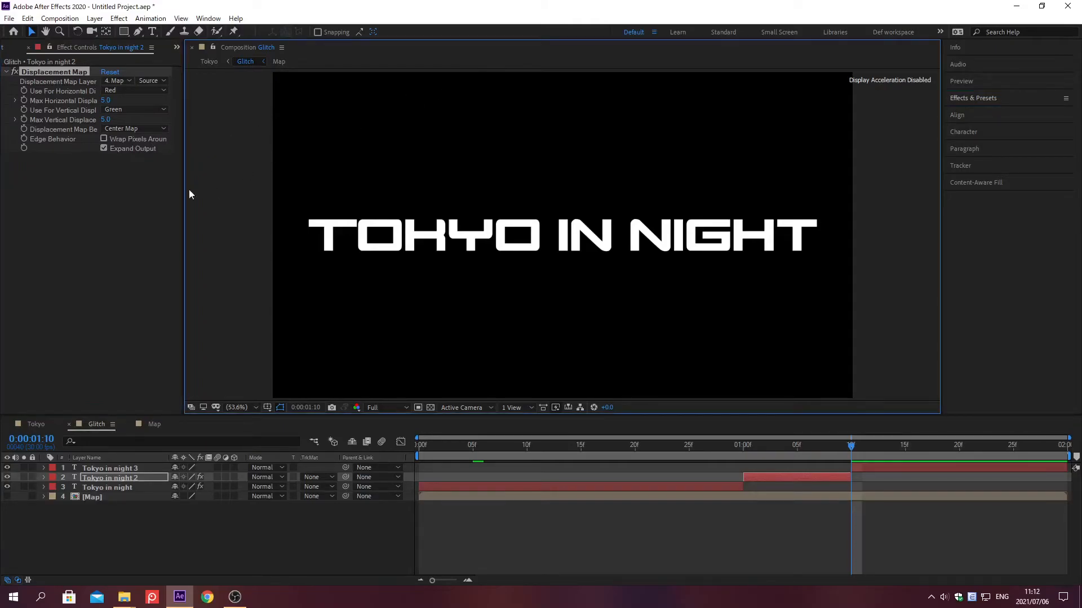
pyautogui.moveTo(186, 197); pyautogui.dragTo(240, 258)
# Go to 0;00;01;00 and create a Max Horizontal Displacement keyframe with a value of 20.
pyautogui.hotkey('alt', 'shift', 'j')
pyautogui.write('0;00;01;00')
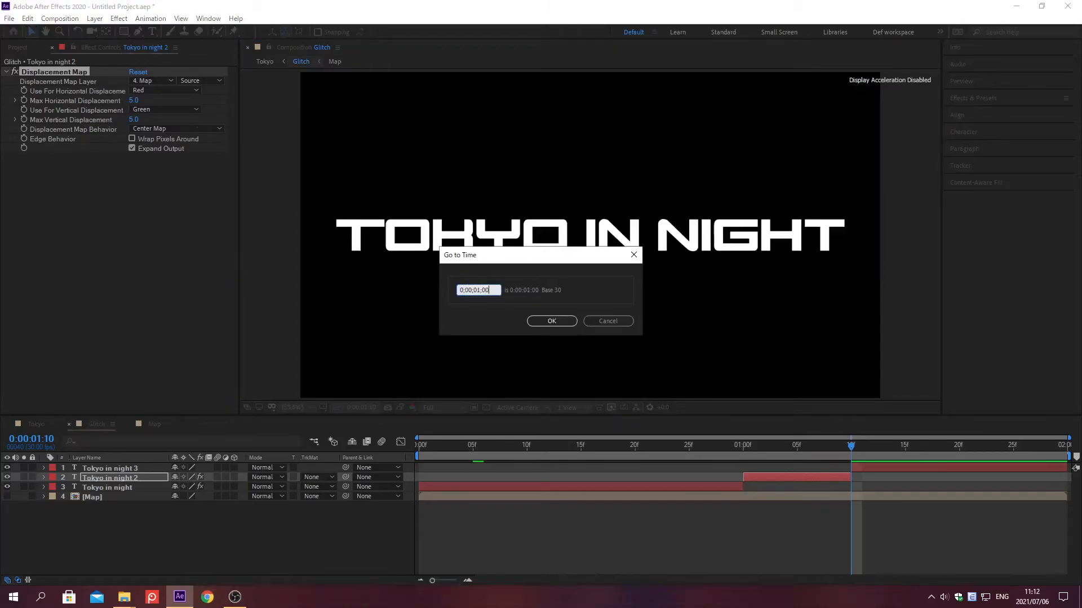
pyautogui.press('Return')
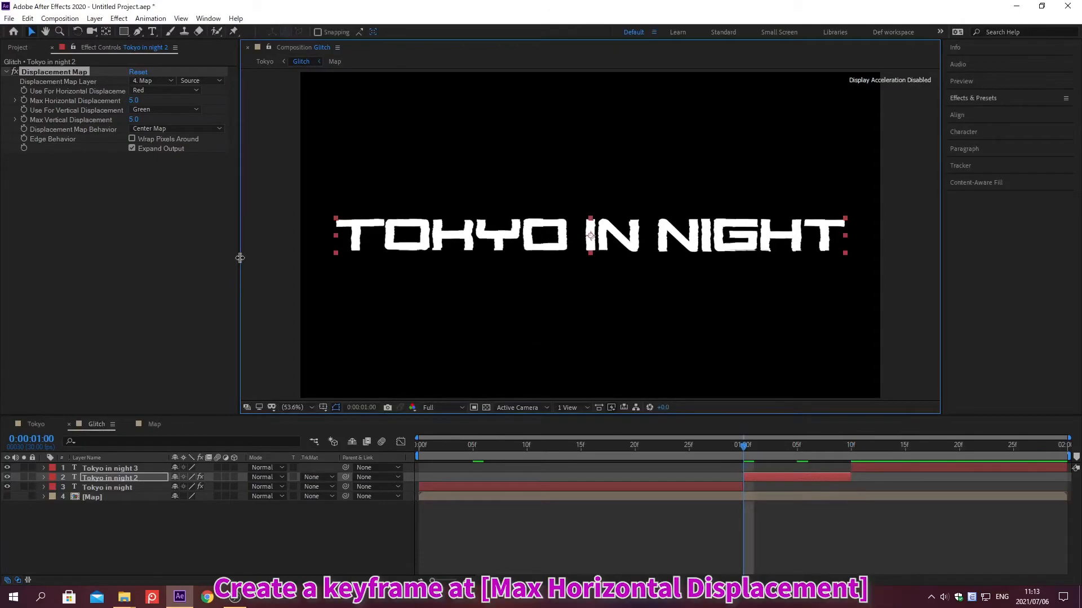
pyautogui.click(22, 101)
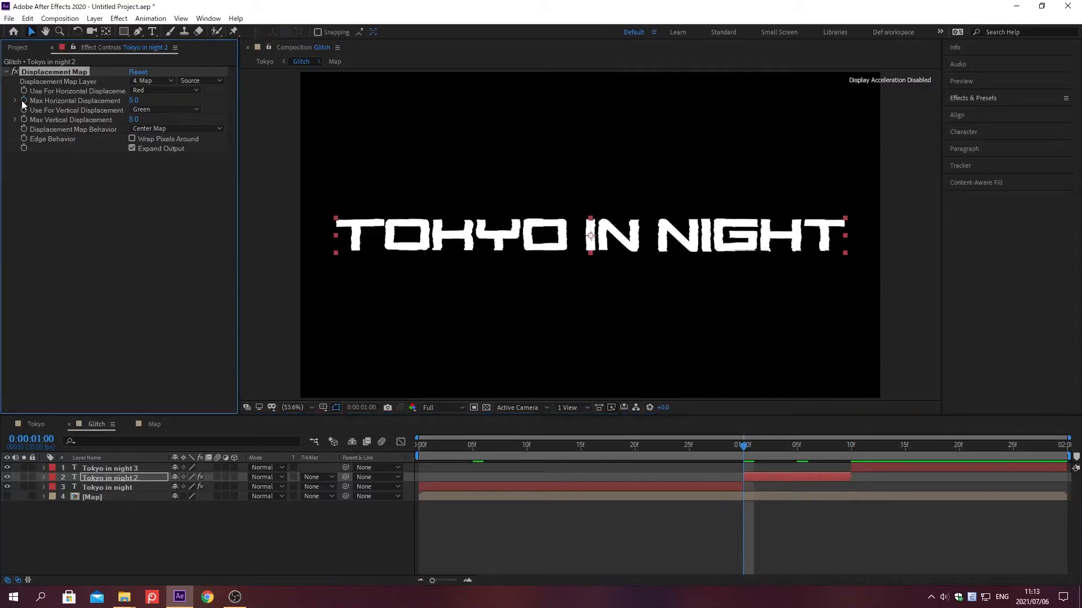
pyautogui.rightClick(76, 101)
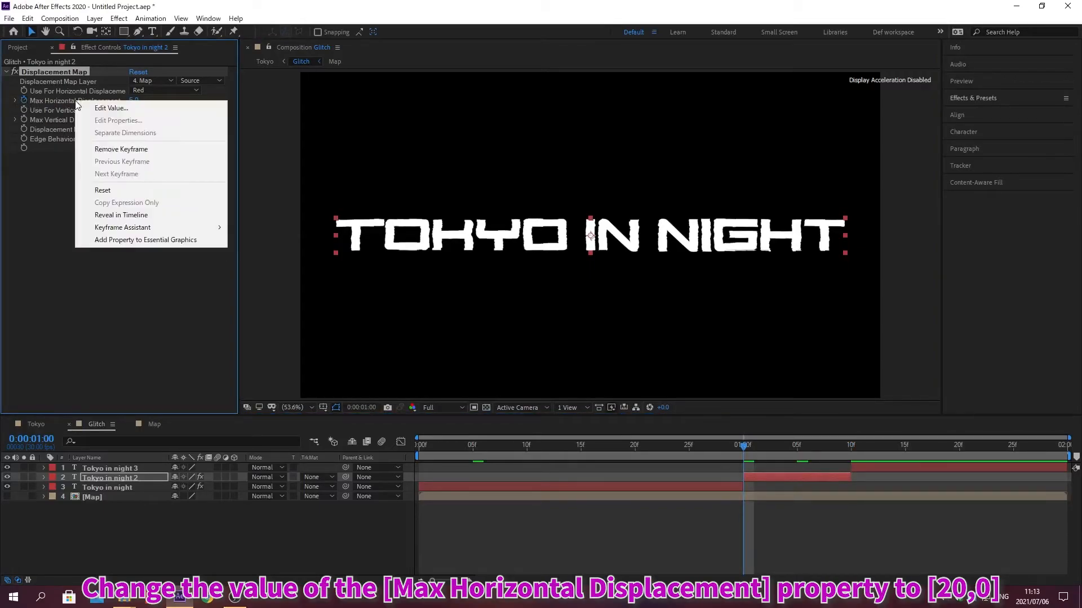
pyautogui.click(111, 107)
pyautogui.write('20')
pyautogui.press('Return')
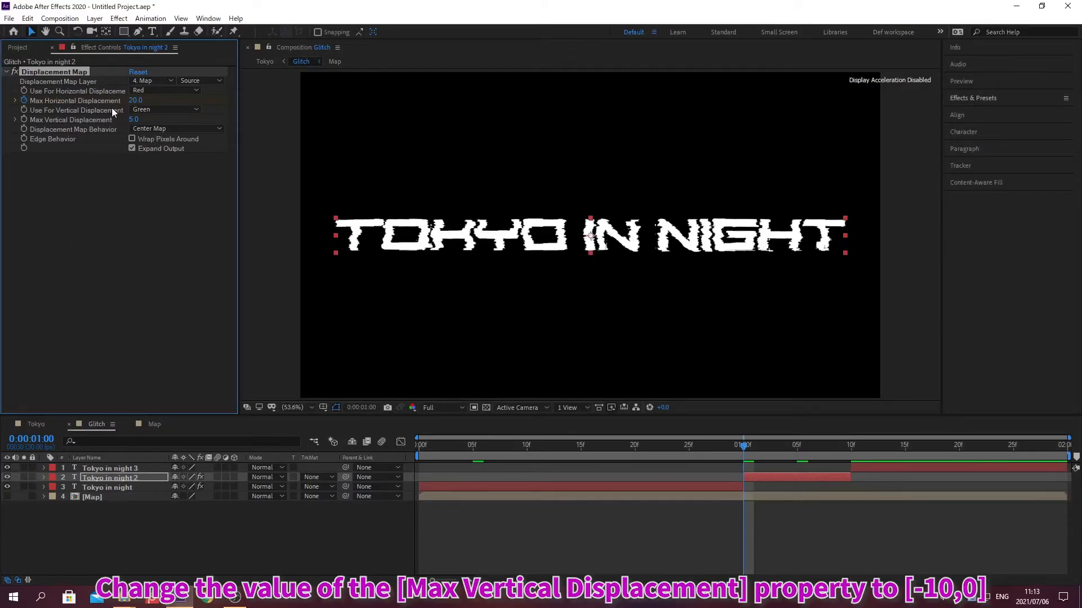
# Set Displacement Map's Max Vertical Displacement to -10 without keyframing it.
pyautogui.rightClick(71, 119)
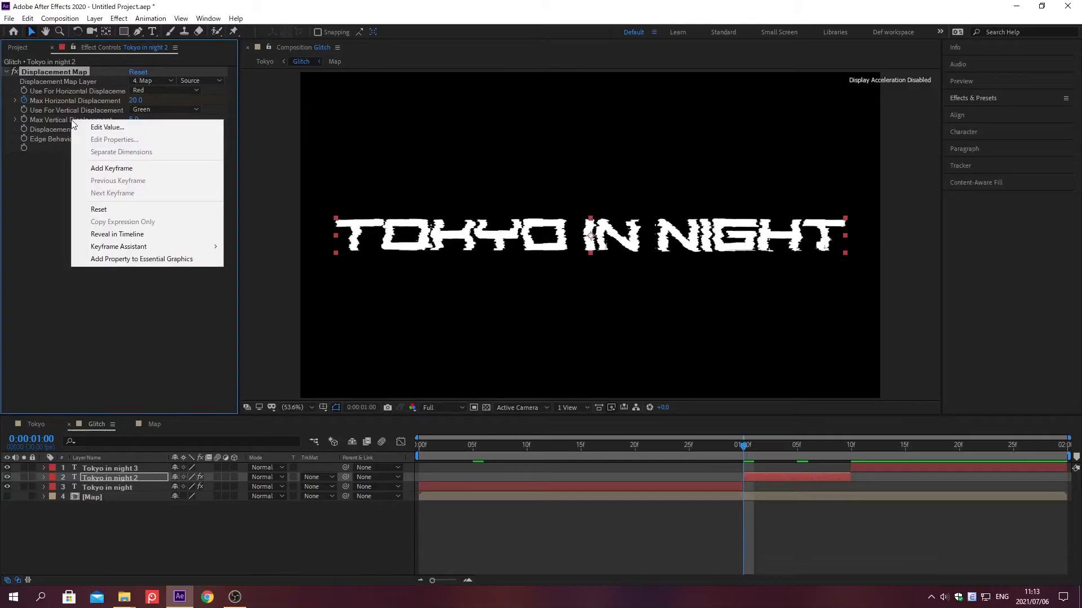
pyautogui.click(107, 126)
pyautogui.write('-1')
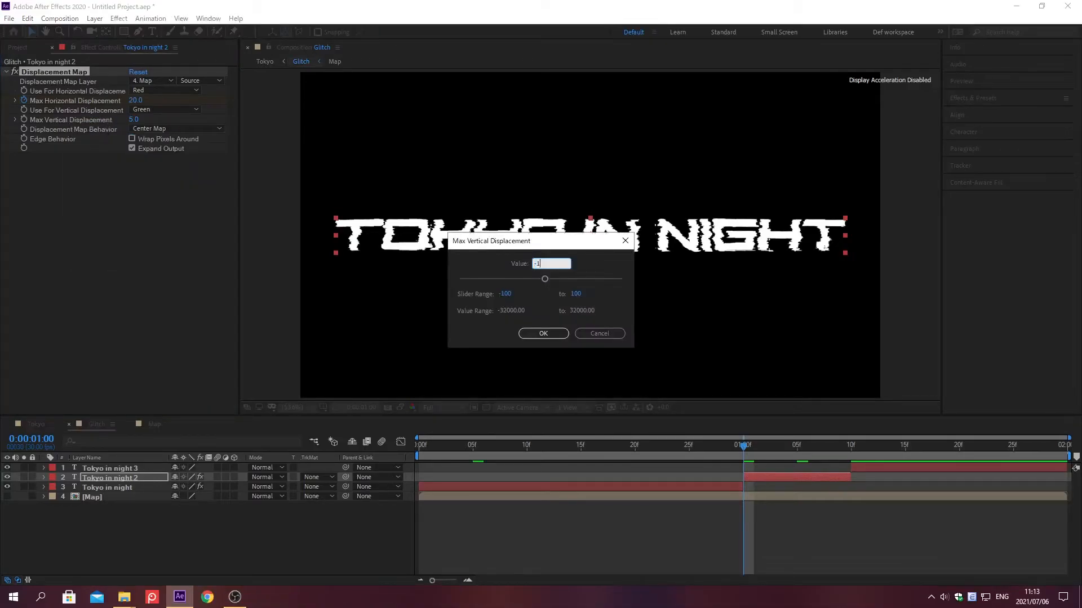
pyautogui.write('0')
pyautogui.press('Return')
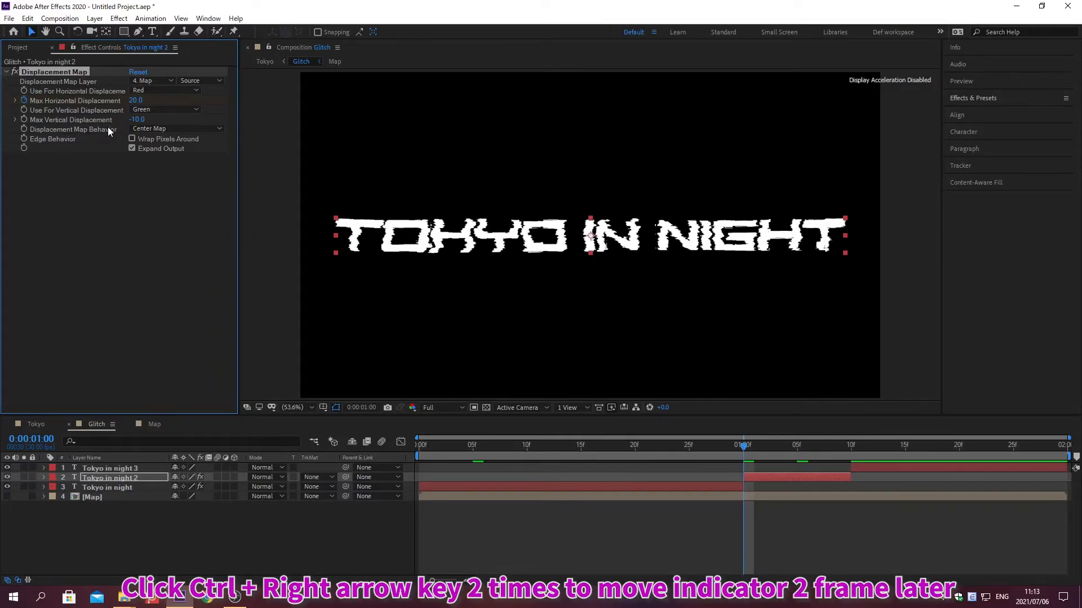
# Advance two frames to 0;00;01;02 and set Max Horizontal Displacement to -20.
pyautogui.hotkey('ctrl', 'Right')
pyautogui.hotkey('ctrl', 'Right')
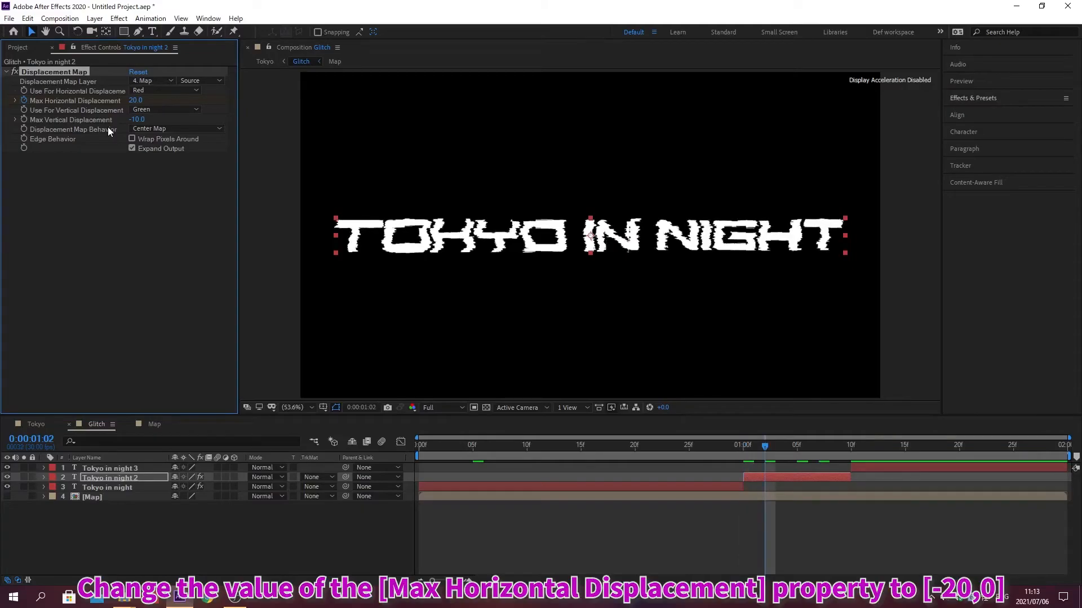
pyautogui.rightClick(77, 105)
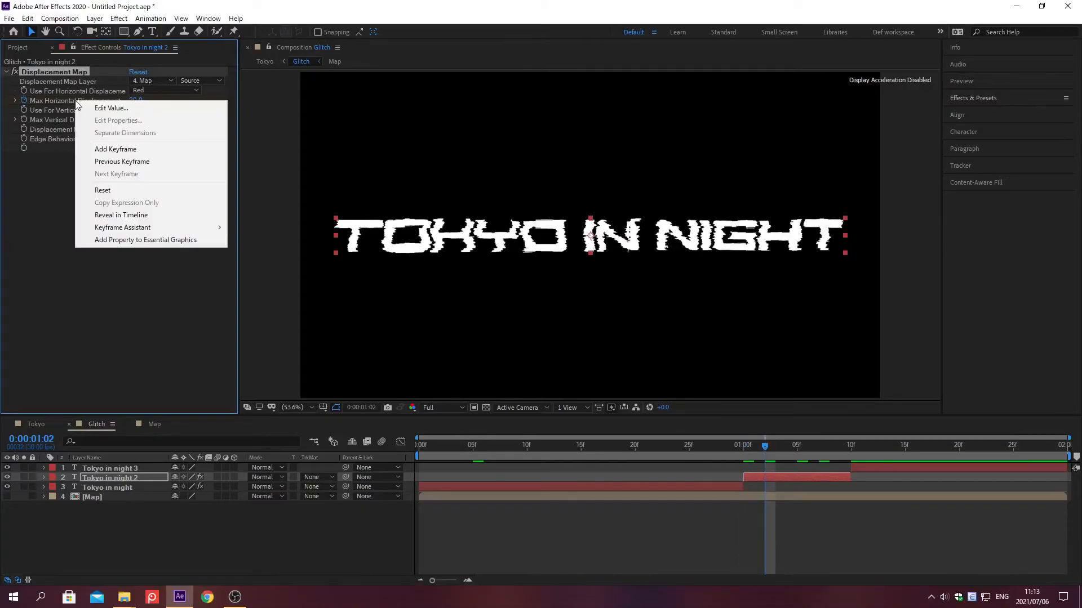
pyautogui.write('-20')
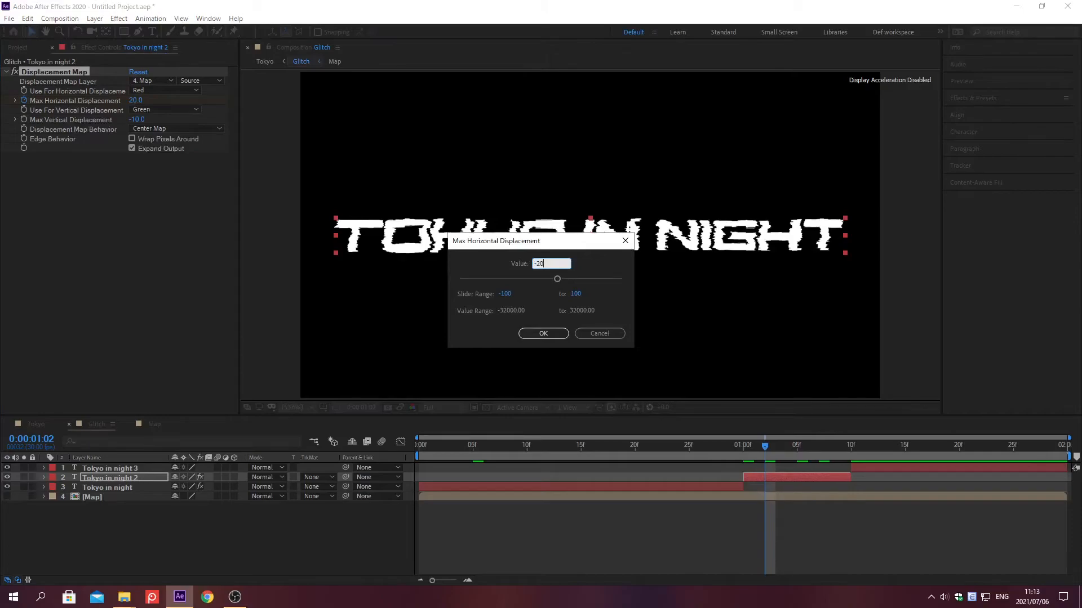
pyautogui.press('Return')
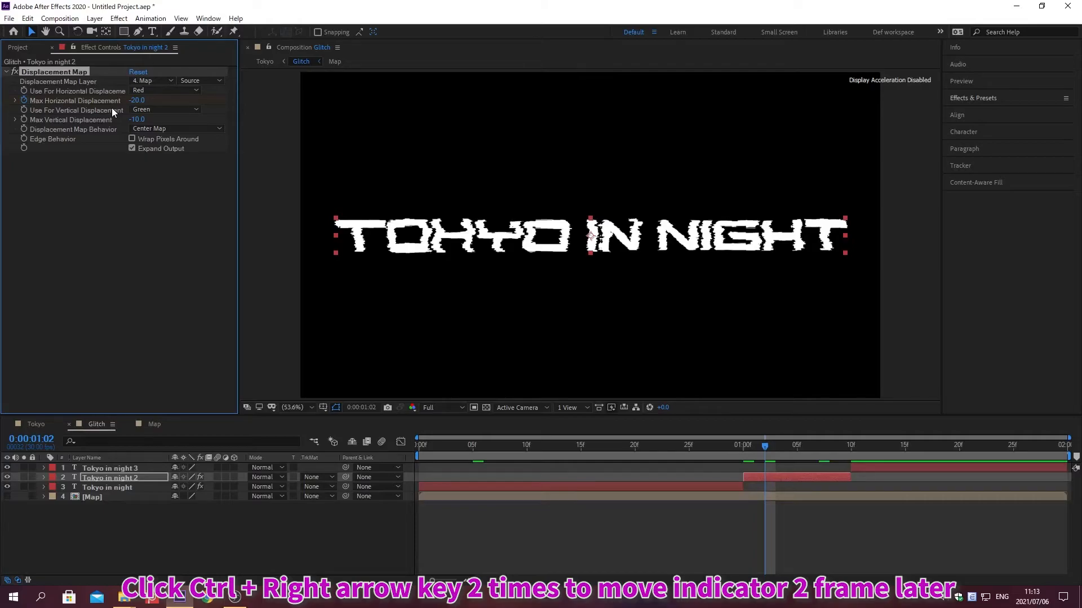
# Advance two frames to 0;00;01;04 and set Max Horizontal Displacement to 50.
pyautogui.hotkey('ctrl', 'Right')
pyautogui.hotkey('ctrl', 'Right')
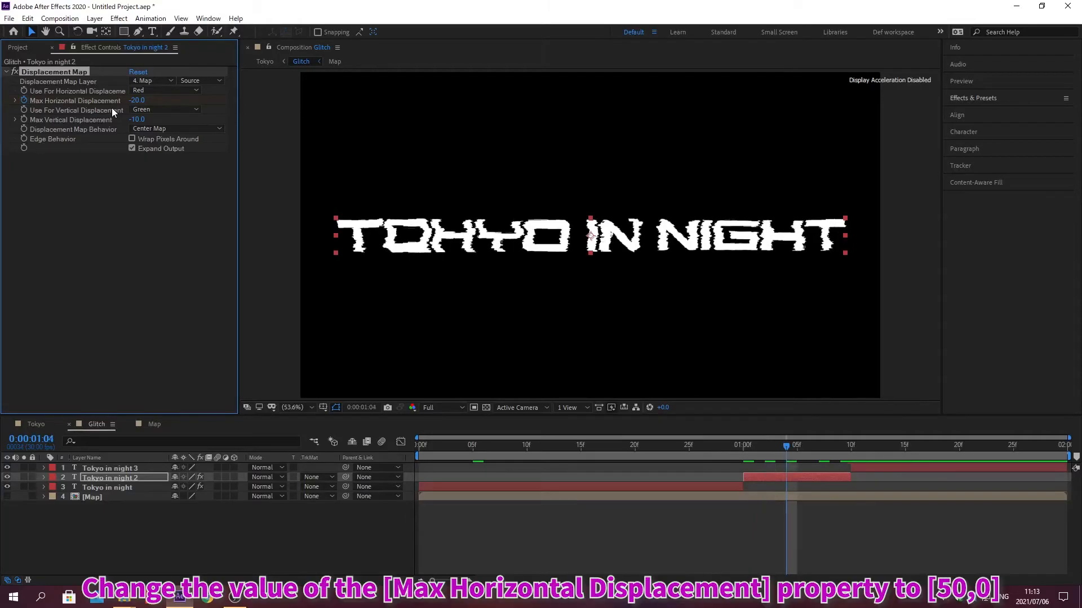
pyautogui.rightClick(75, 100)
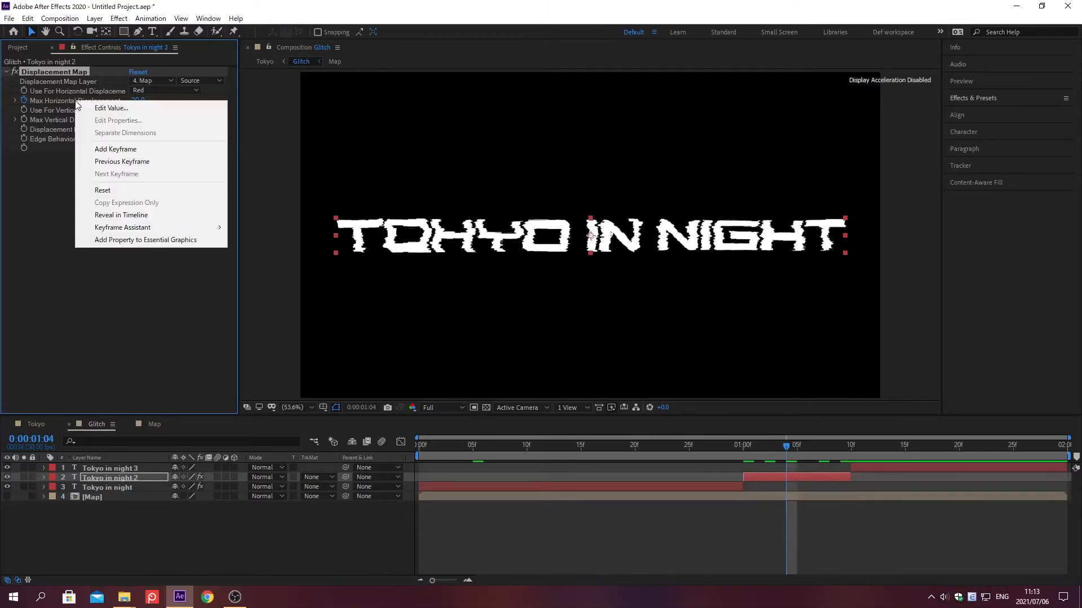
pyautogui.click(112, 107)
pyautogui.write('50')
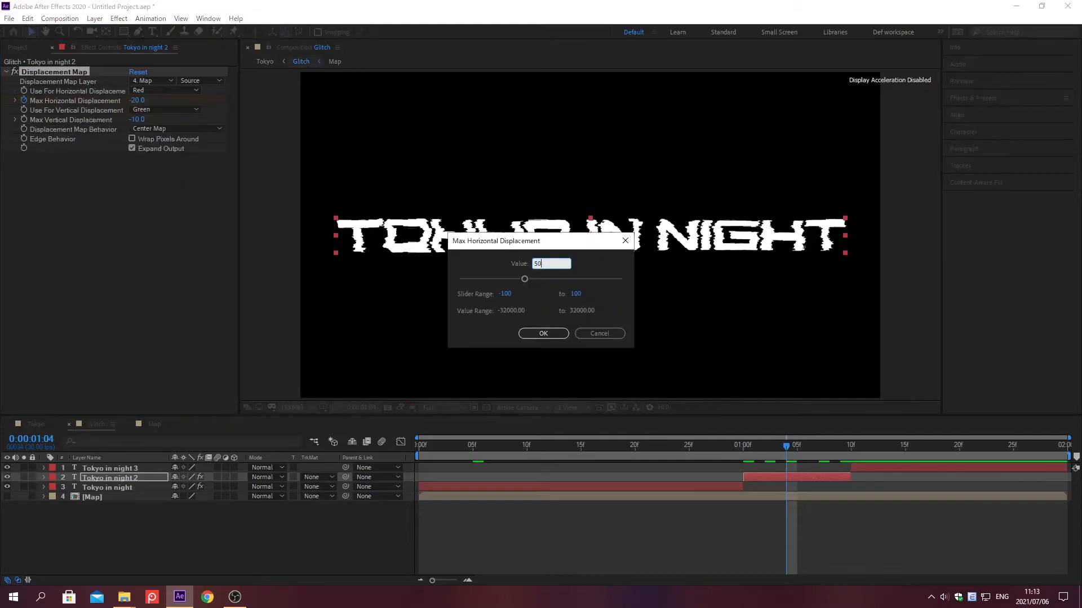
pyautogui.press('Return')
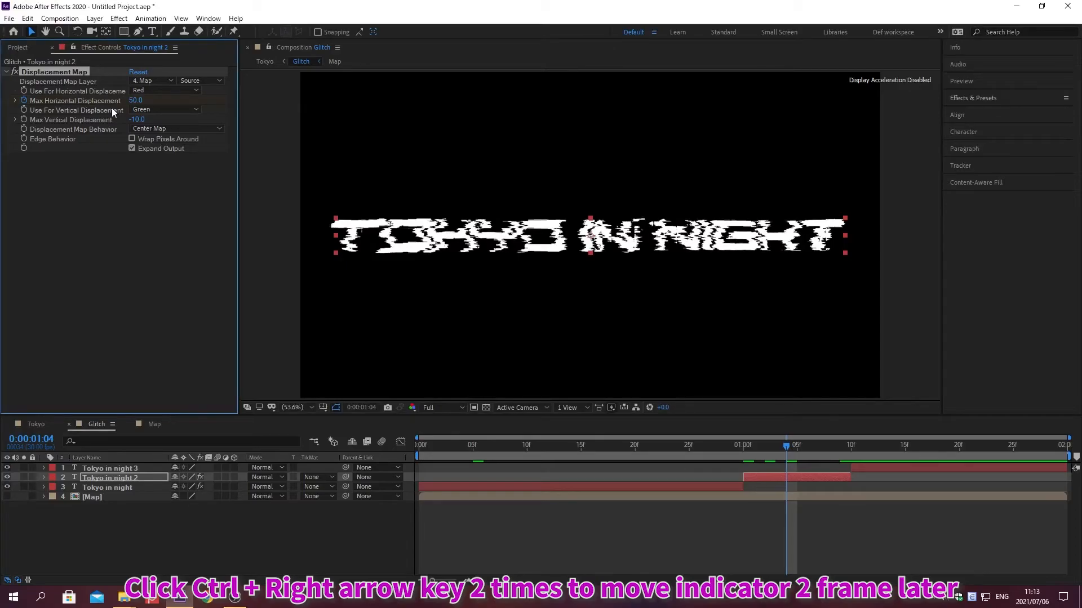
# Advance two frames to 0;00;01;06 and set Max Horizontal Displacement to -30.
pyautogui.hotkey('ctrl', 'Right')
pyautogui.hotkey('ctrl', 'Right')
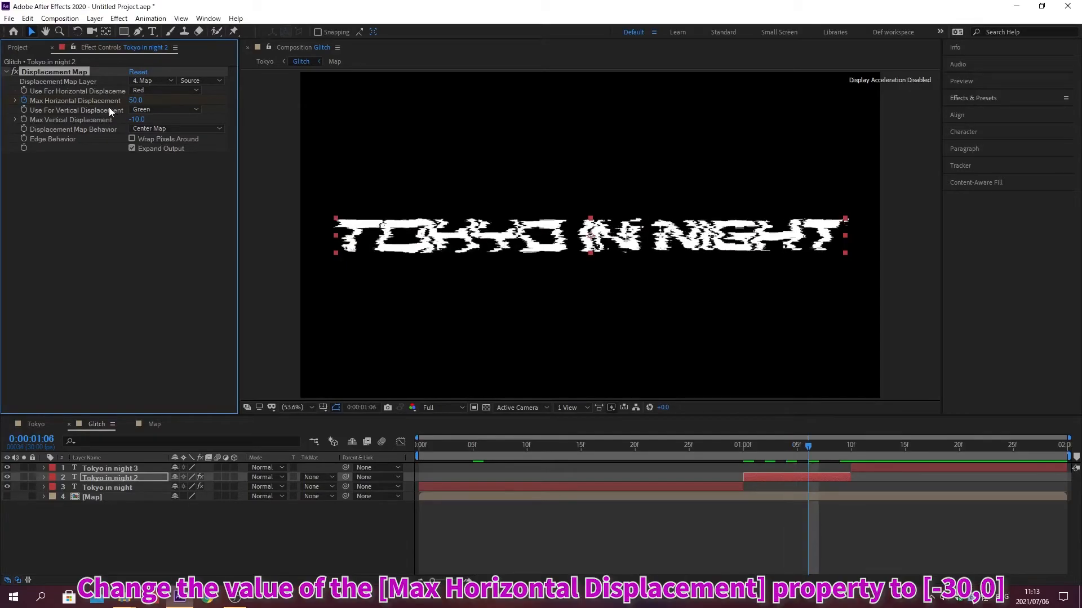
pyautogui.rightClick(77, 103)
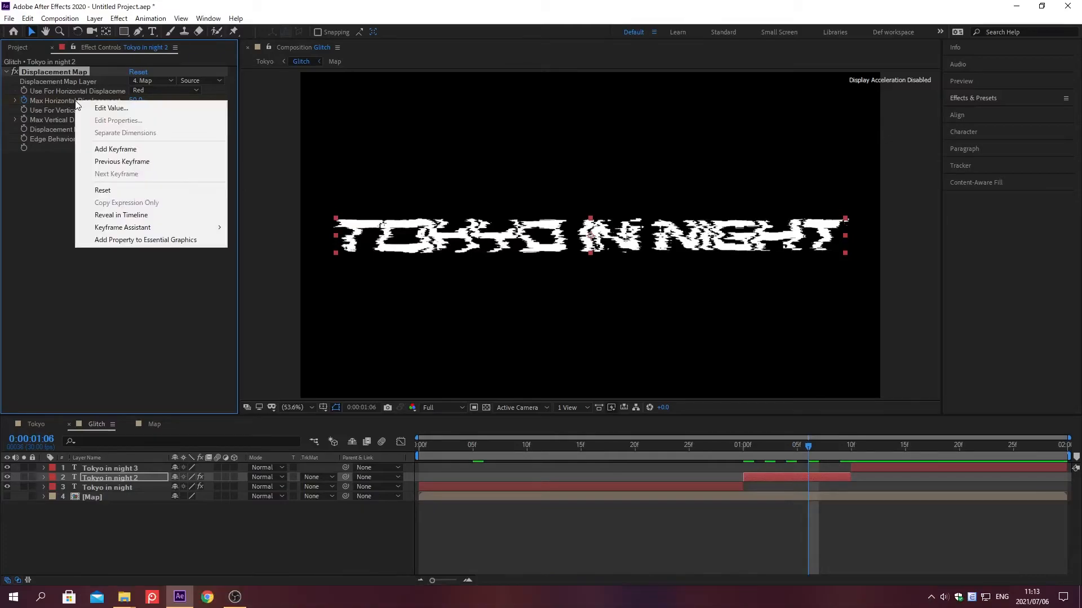
pyautogui.click(112, 107)
pyautogui.write('-30')
pyautogui.press('Return')
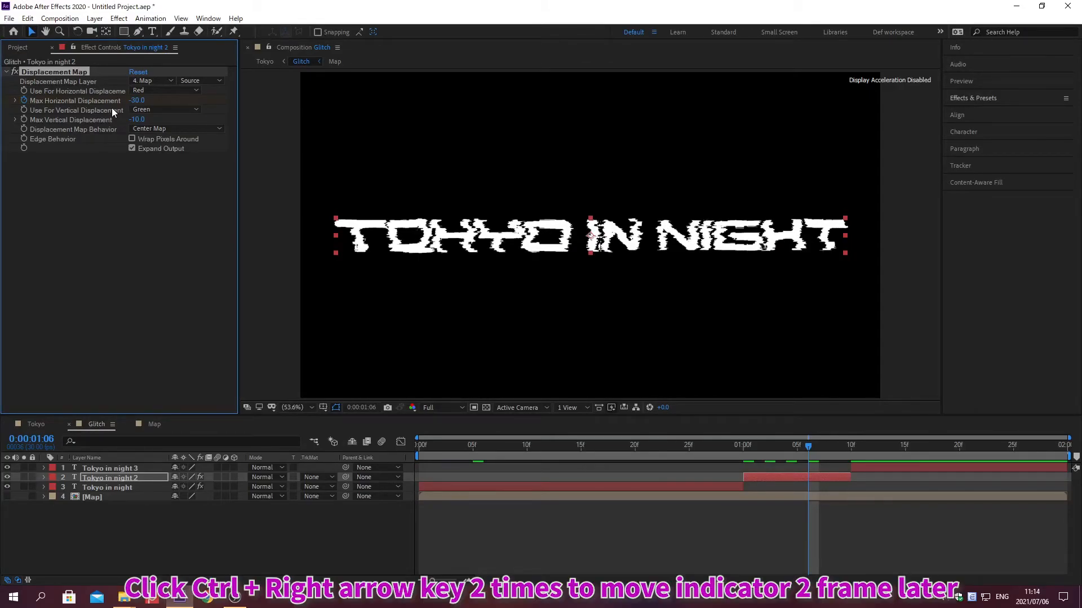
# Advance two frames to 0;00;01;08 and set Max Horizontal Displacement to 70.
pyautogui.hotkey('ctrl', 'Right')
pyautogui.hotkey('ctrl', 'Right')
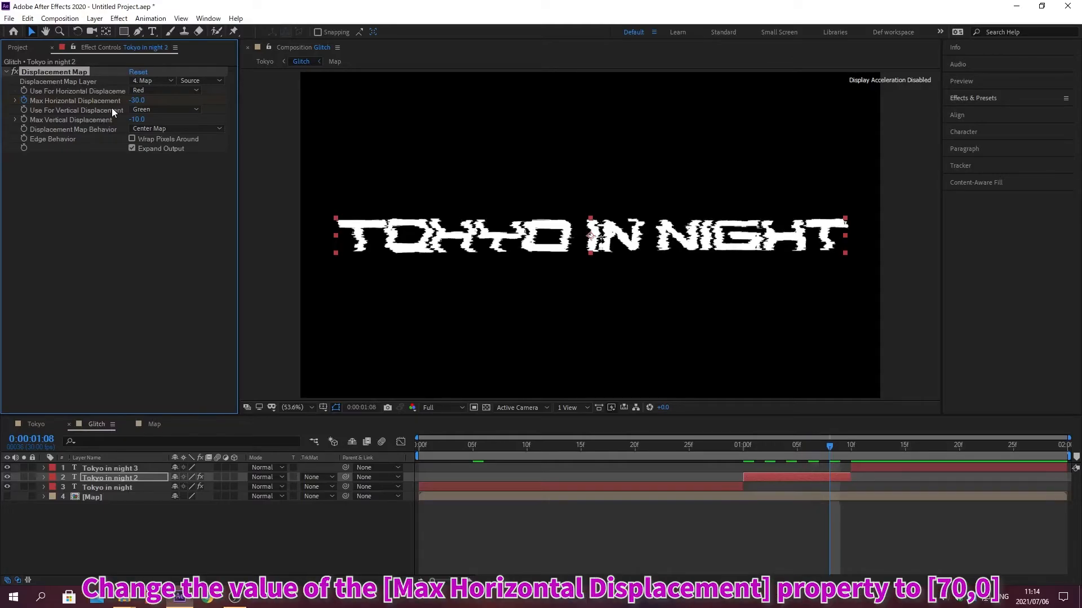
pyautogui.rightClick(76, 103)
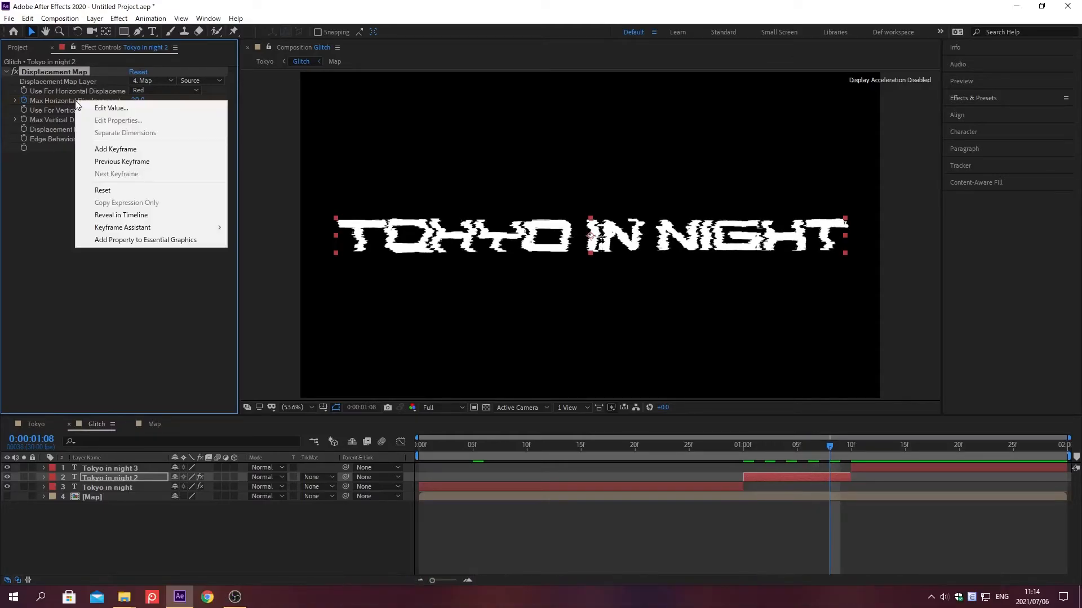
pyautogui.click(112, 107)
pyautogui.press('Return')
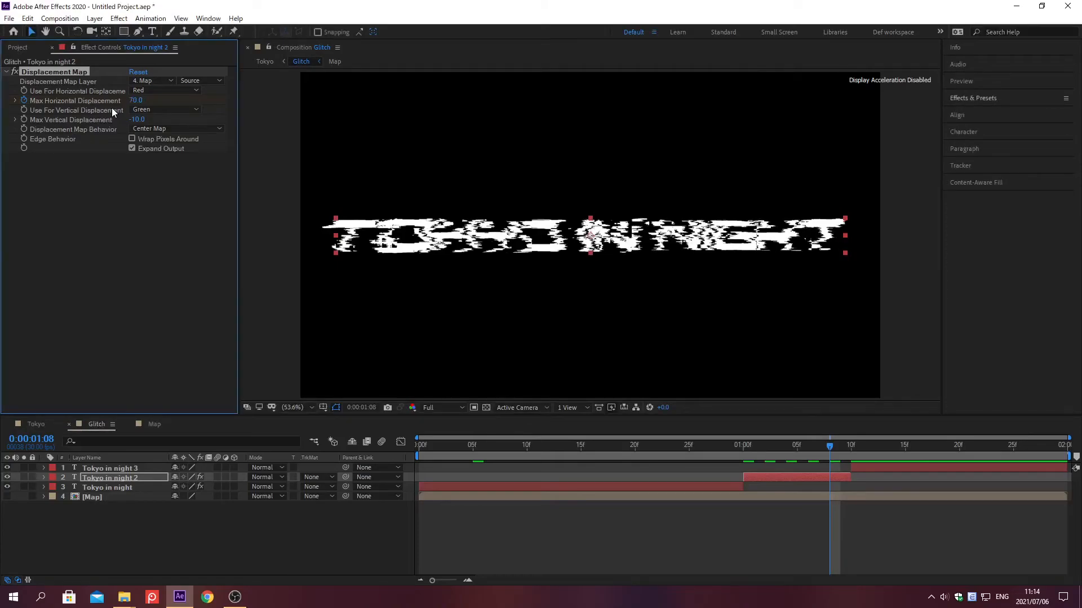
# Reveal the keyframed properties of the Tokyo in night 2 layer and delete its Range Selector Start keyframes.
pyautogui.click(140, 476)
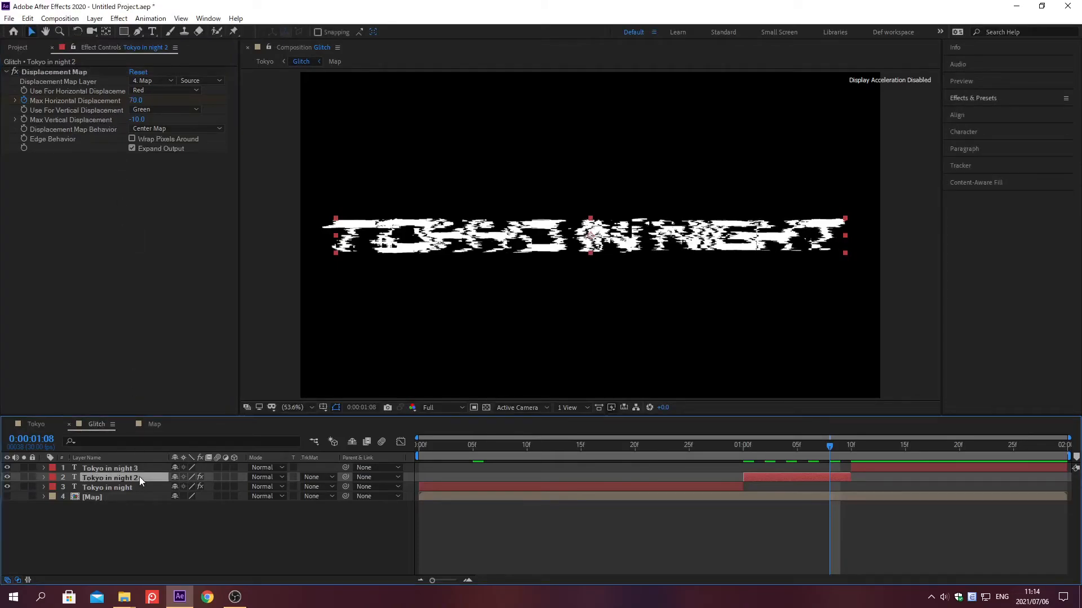
pyautogui.click(45, 478)
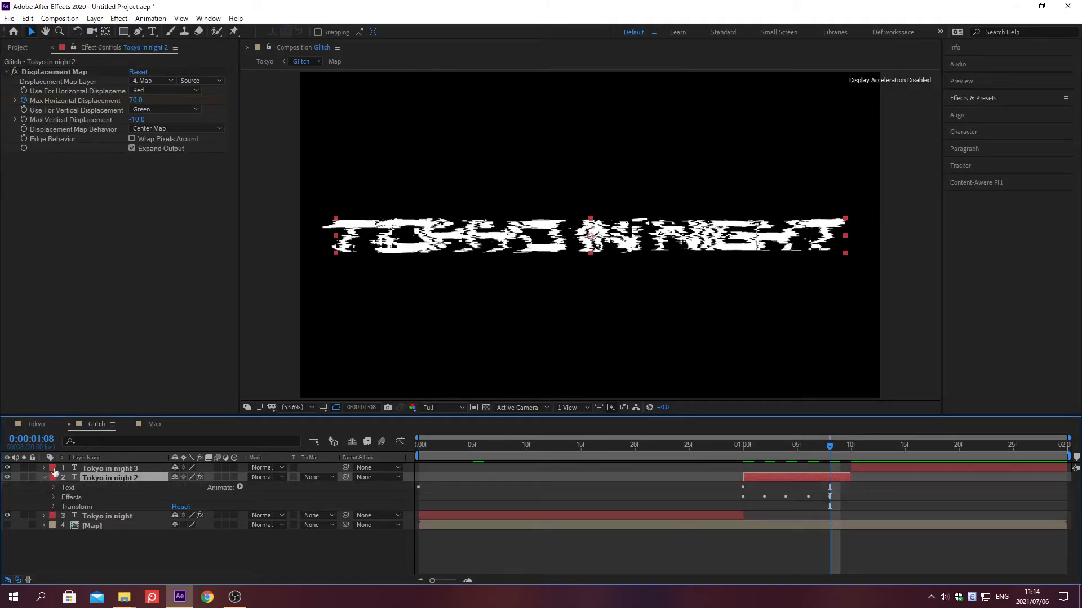
pyautogui.click(523, 57)
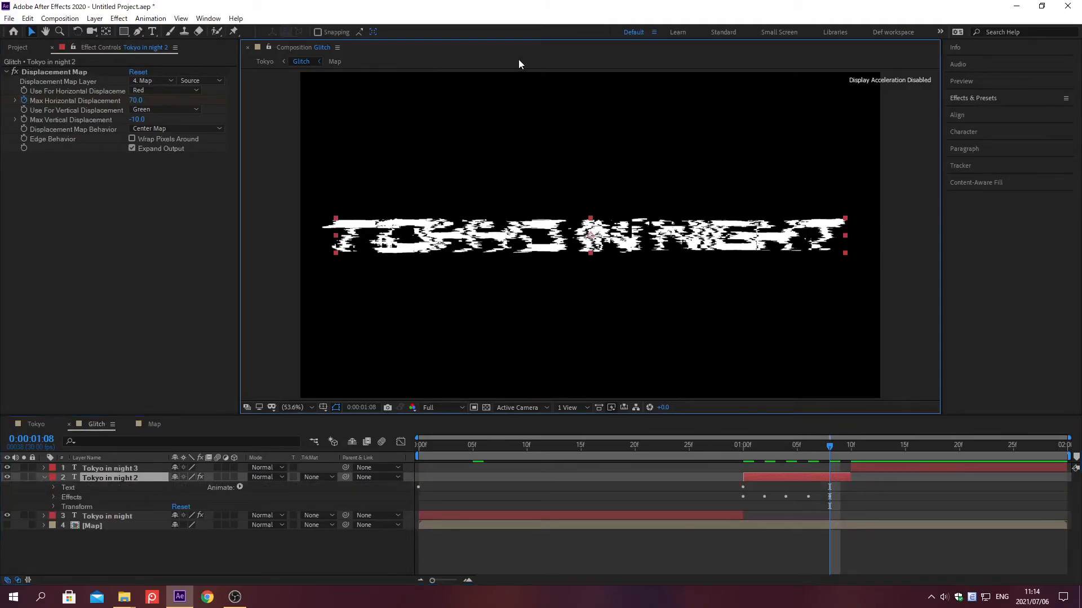
pyautogui.moveTo(238, 193); pyautogui.dragTo(184, 258)
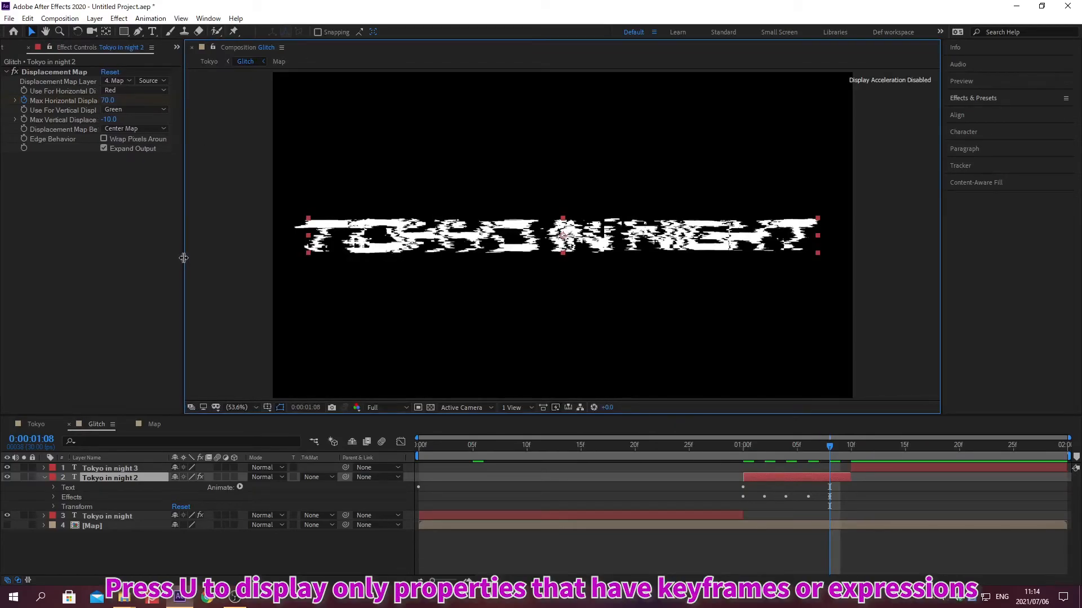
pyautogui.press('u')
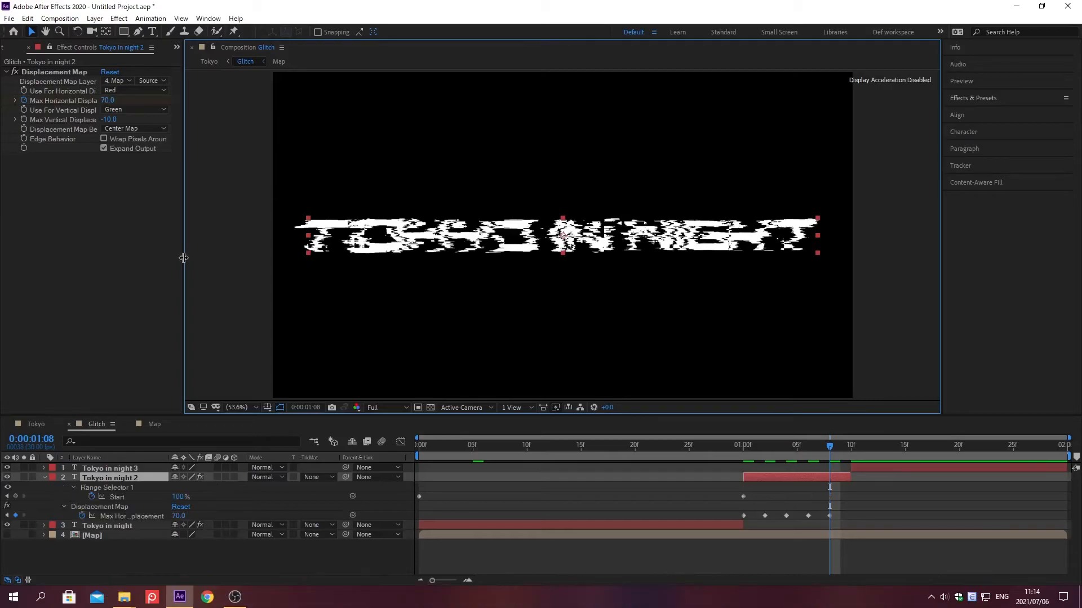
pyautogui.click(139, 496)
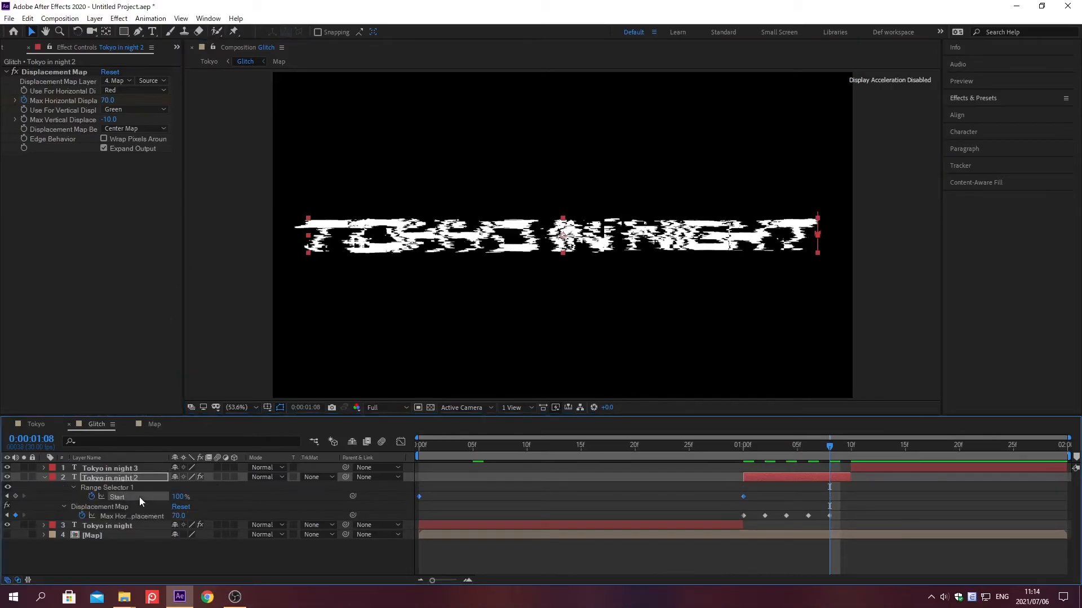
pyautogui.press('Delete')
# Apply Easy Ease to all Max Horizontal Displacement keyframes of Tokyo in night 2, and duplicate the layer.
pyautogui.click(139, 517)
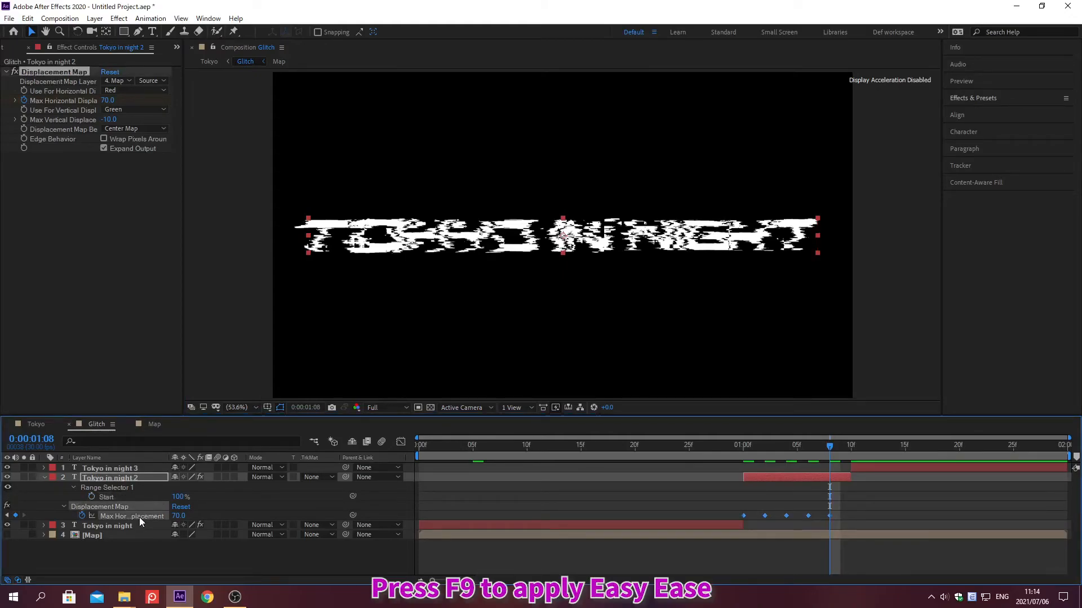
pyautogui.click(44, 477)
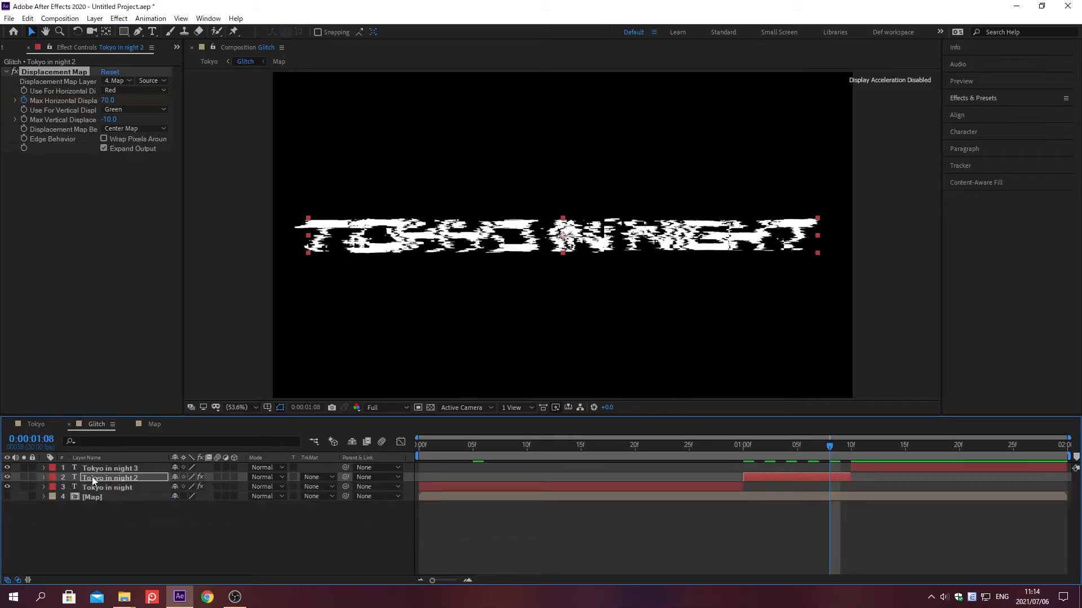
pyautogui.click(139, 476)
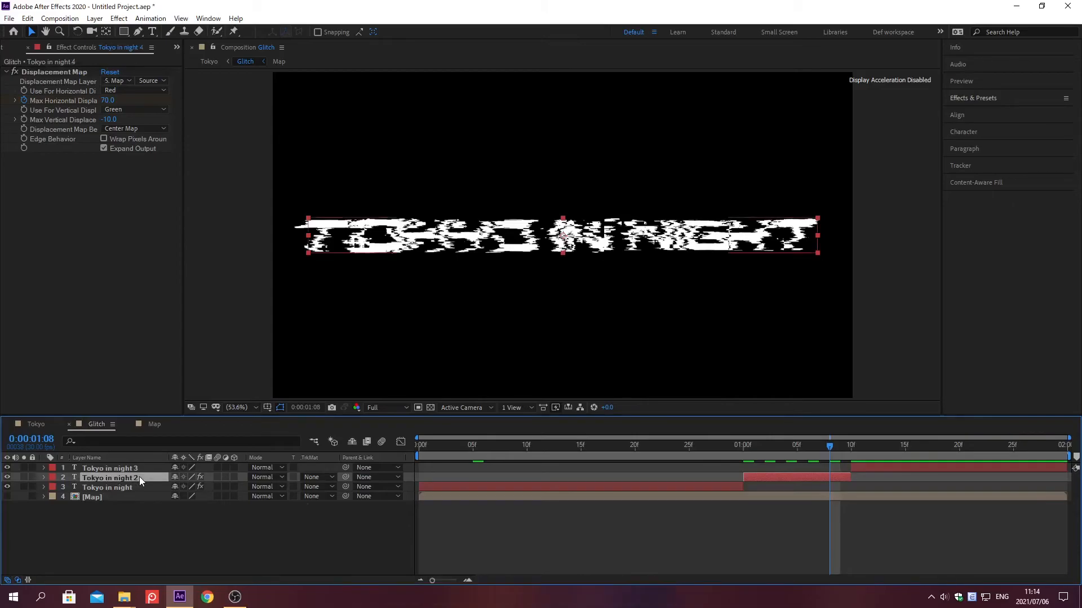
pyautogui.hotkey('ctrl', 'd')
# Search the effects for Fill and apply the Fill effect to the lower copy, Tokyo in night 2.
pyautogui.click(140, 487)
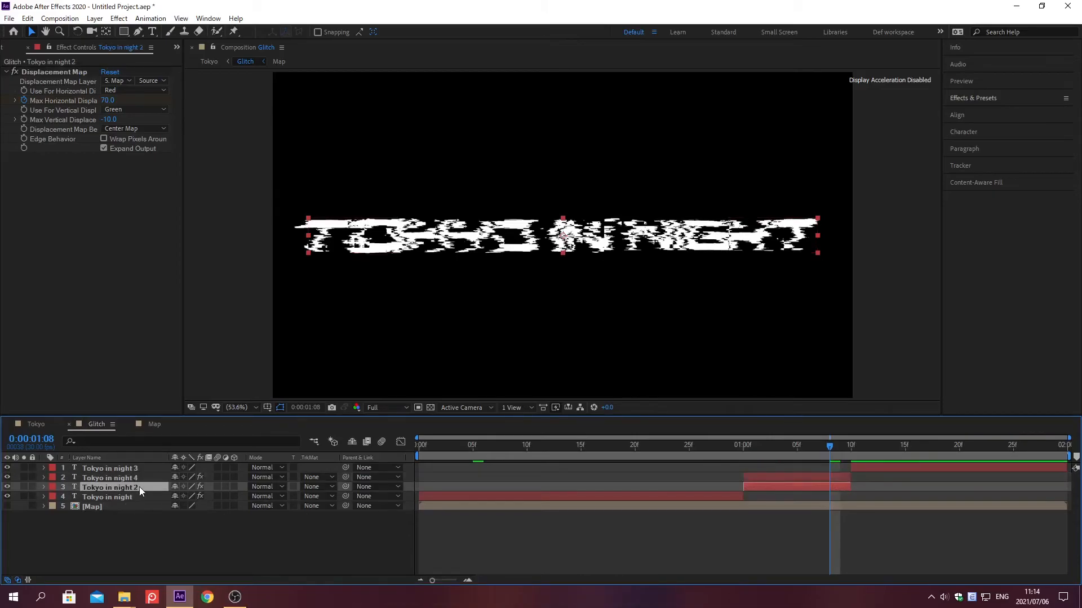
pyautogui.click(974, 99)
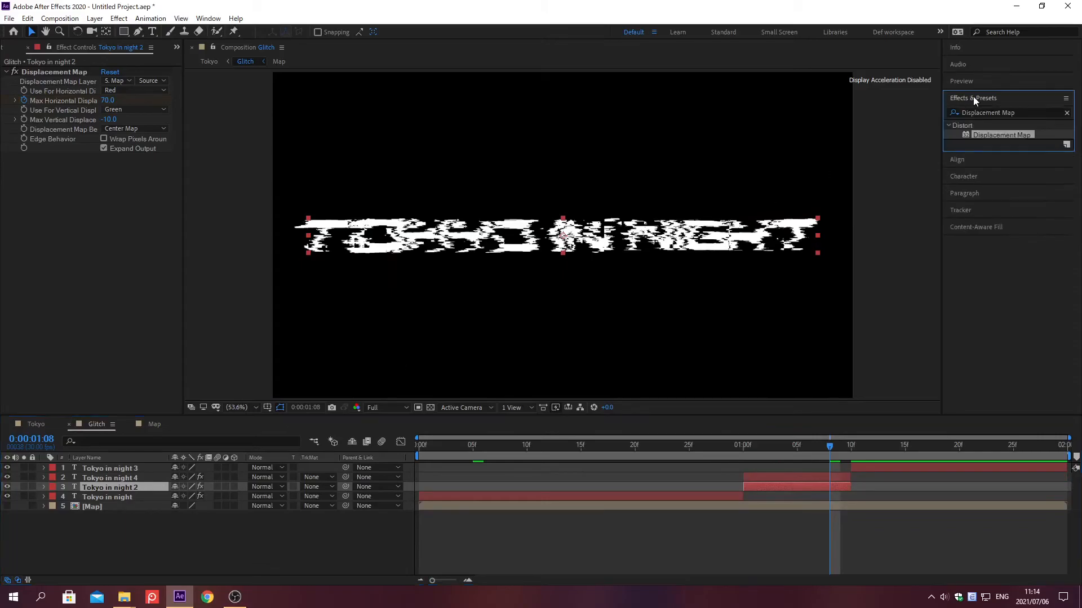
pyautogui.click(1067, 112)
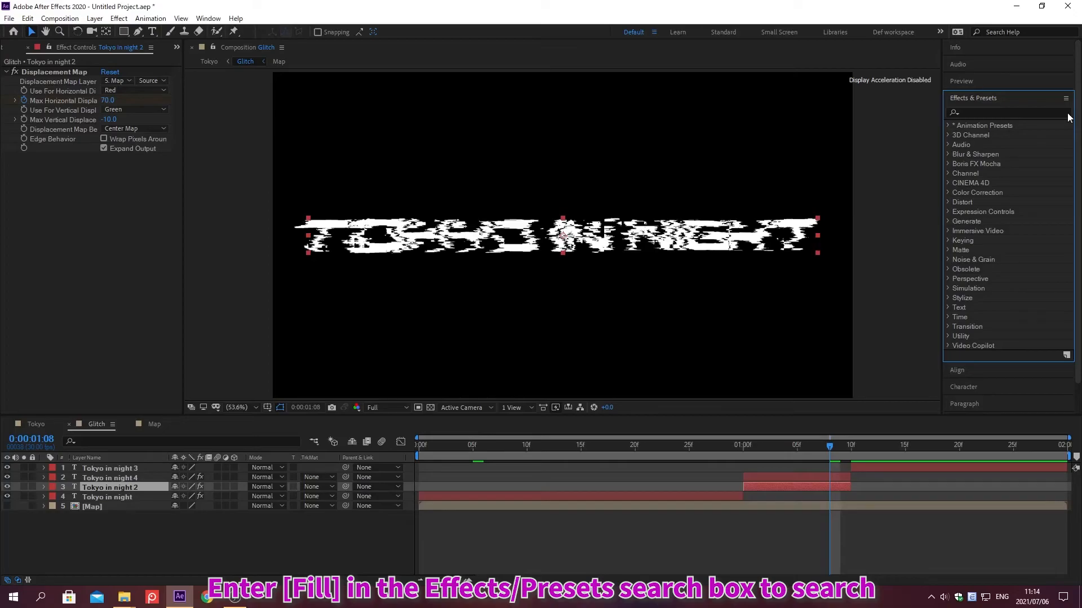
pyautogui.click(973, 112)
pyautogui.write('Fi')
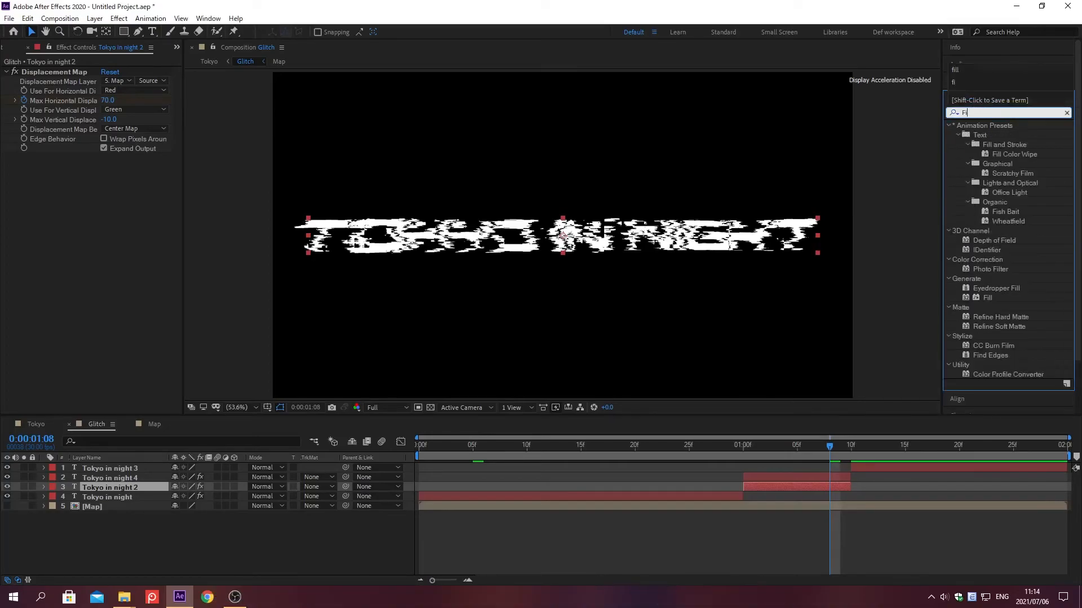
pyautogui.write('ll')
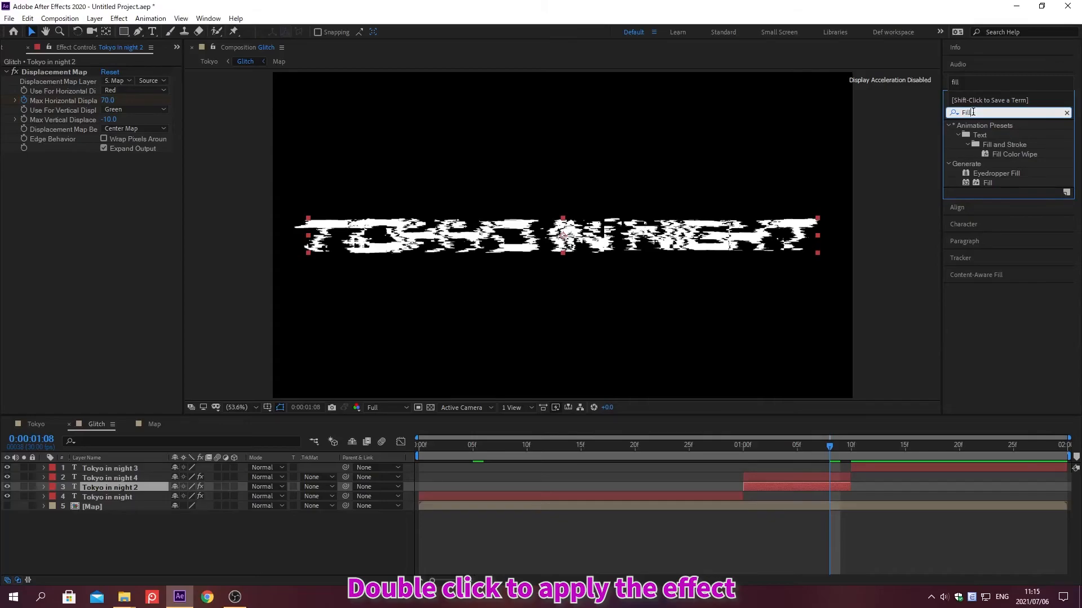
pyautogui.doubleClick(985, 181)
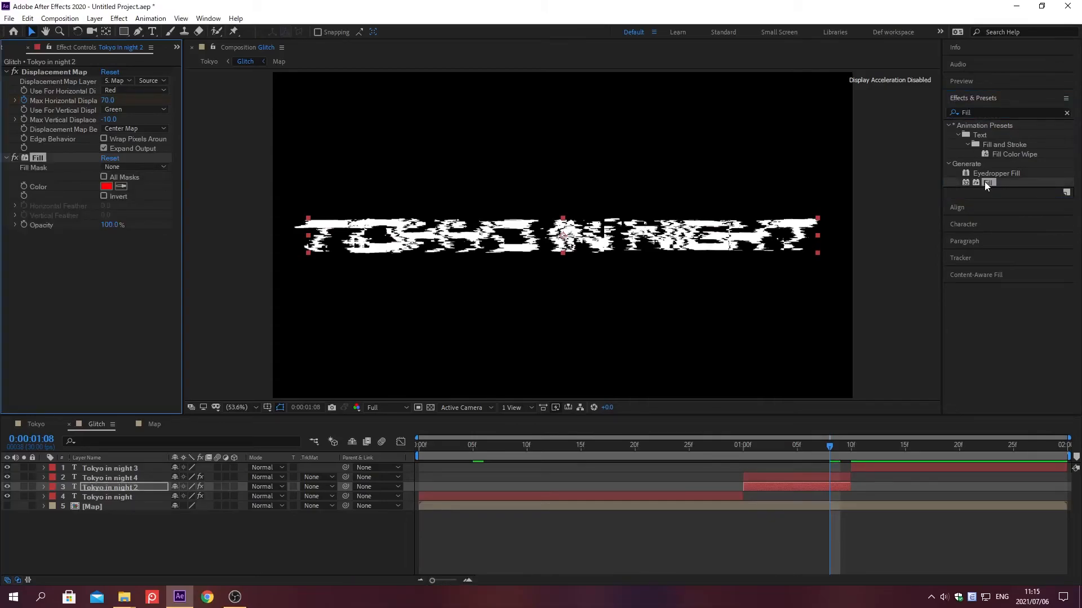
pyautogui.click(972, 98)
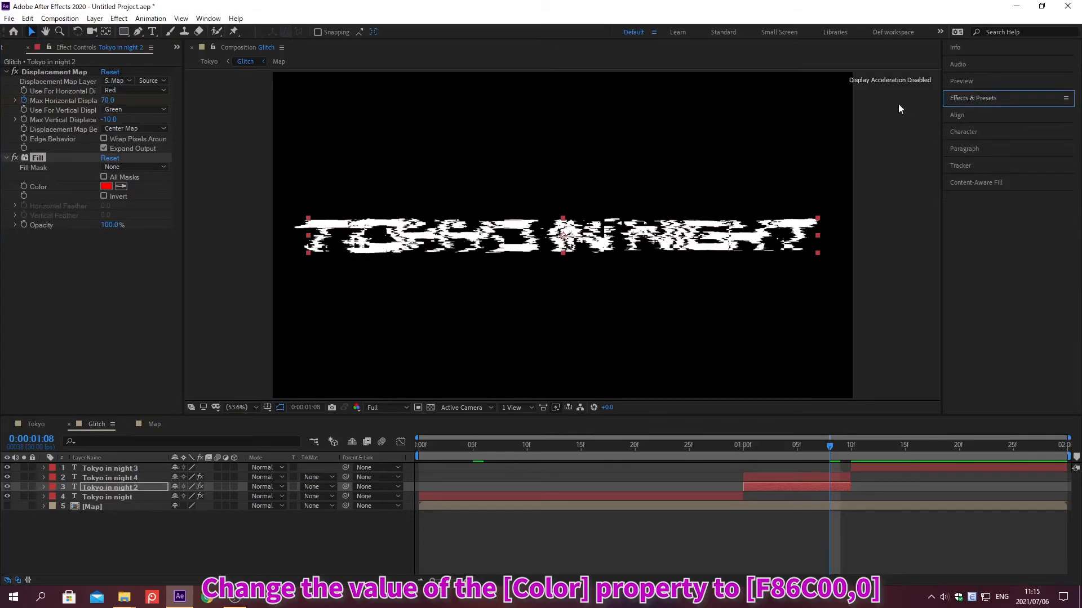
# Set the Fill color of Tokyo in night 2 to orange F86C00.
pyautogui.rightClick(40, 188)
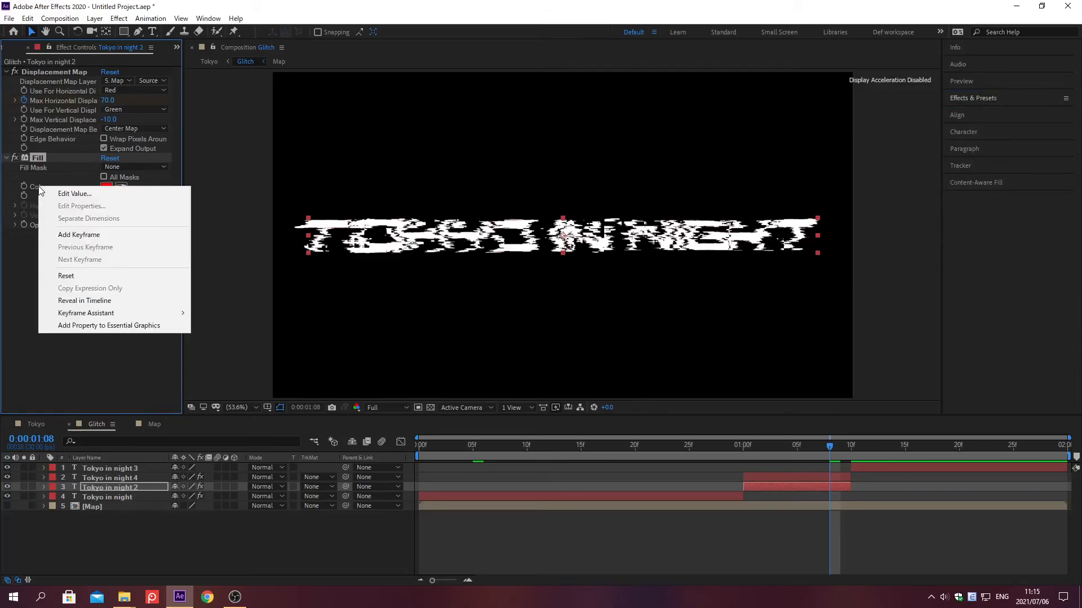
pyautogui.click(75, 194)
pyautogui.write('F86')
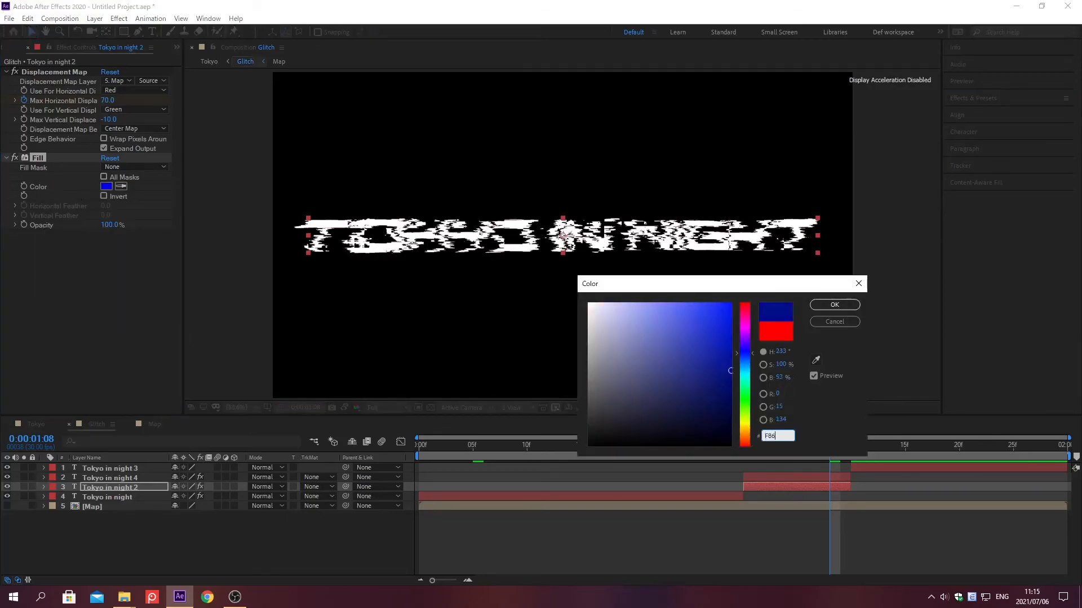
pyautogui.write('C00')
pyautogui.press('Return')
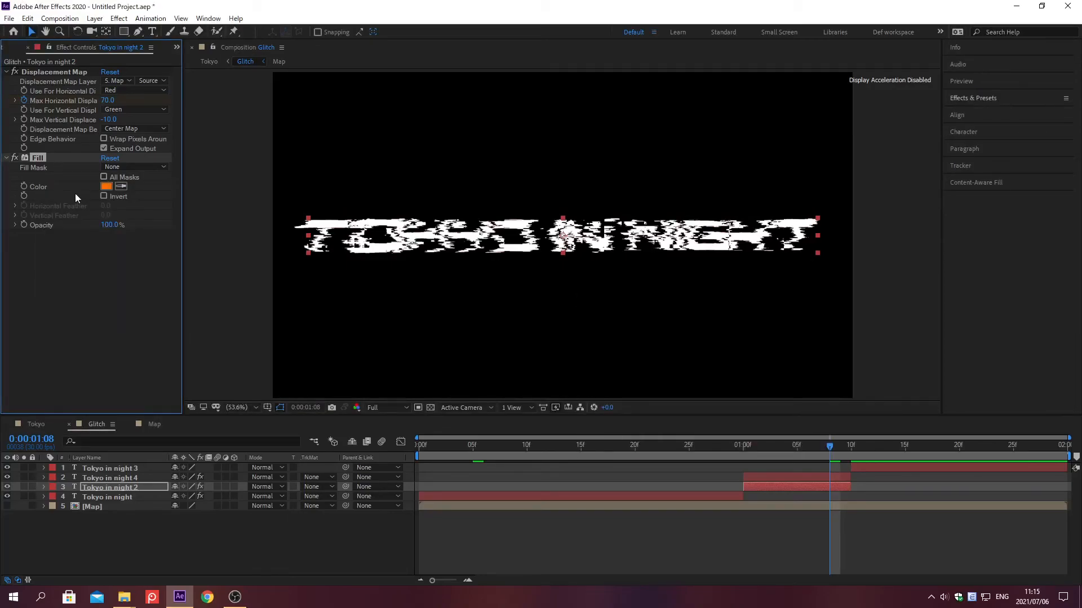
# Shift all Max Horizontal Displacement keyframes of the orange Tokyo in night 2 layer one frame later.
pyautogui.click(140, 488)
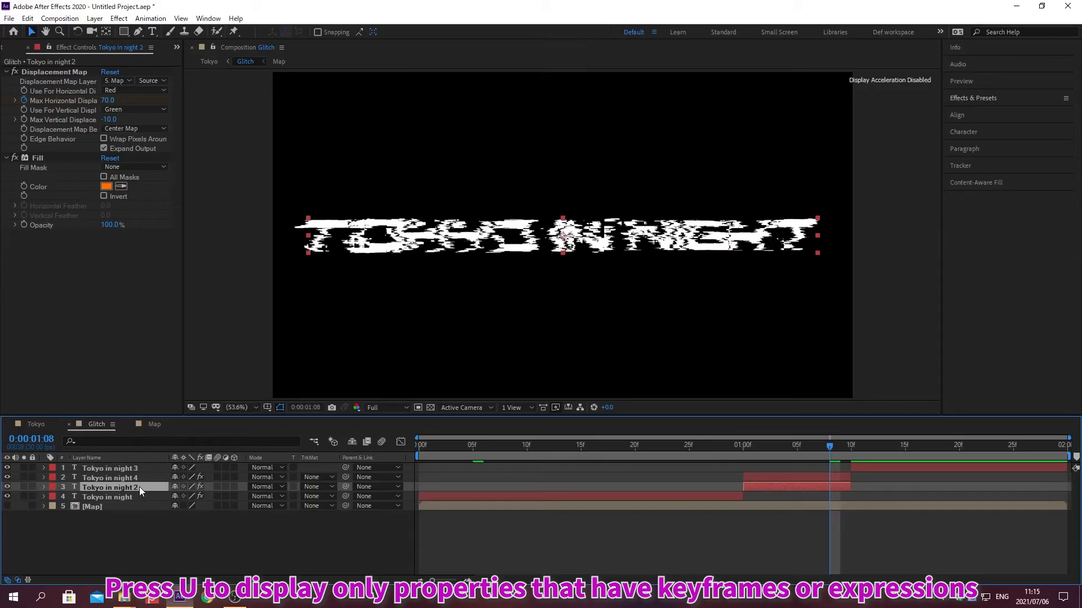
pyautogui.press('u')
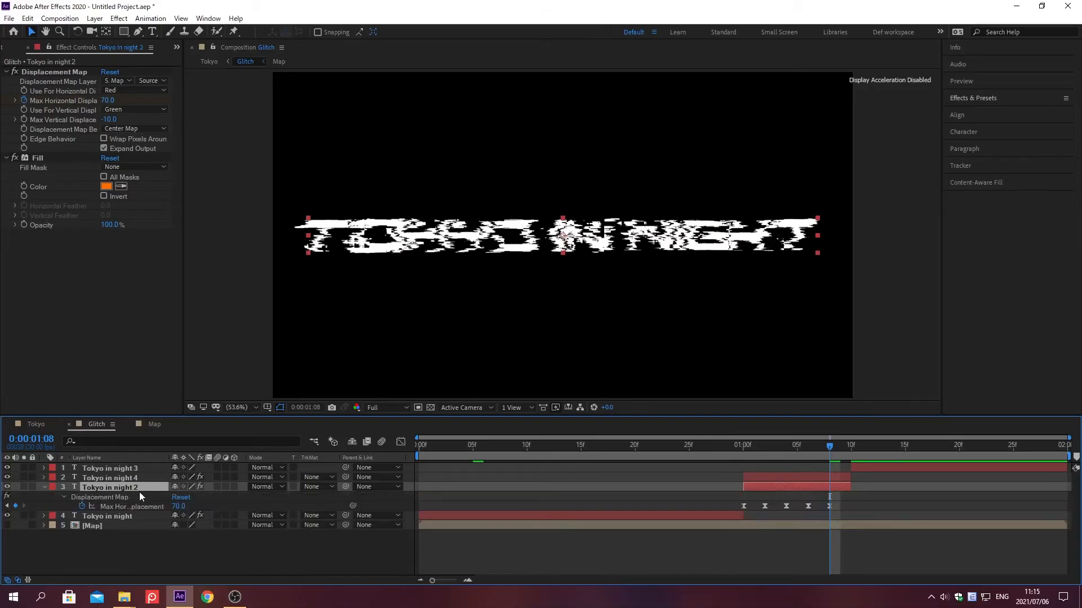
pyautogui.click(140, 507)
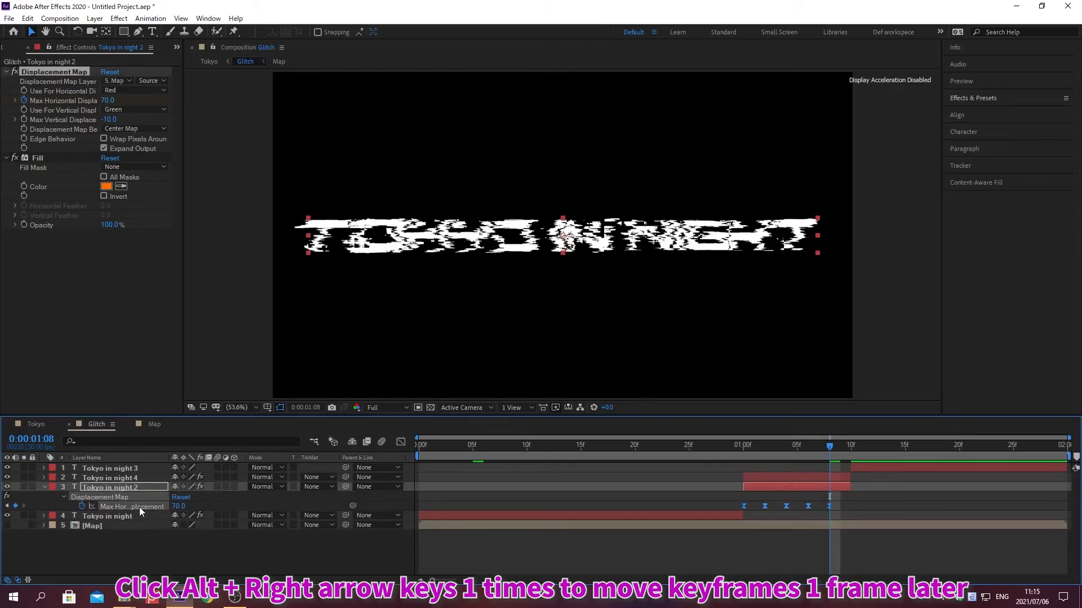
pyautogui.hotkey('alt', 'Right')
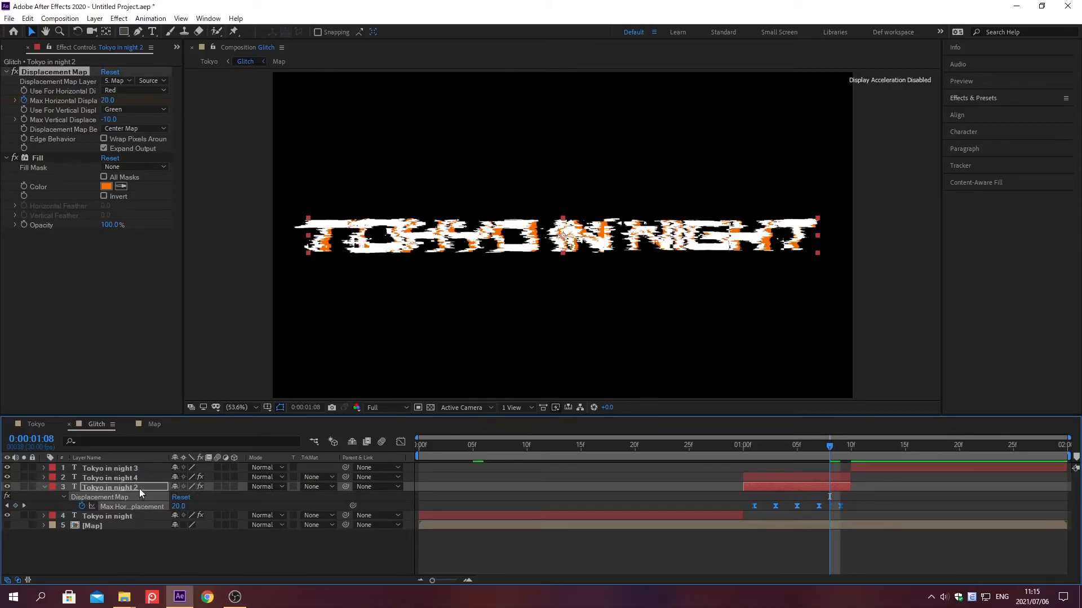
# Duplicate the orange Tokyo in night 2 layer and set the lower copy's Fill color to blue 1B2EC5.
pyautogui.click(140, 488)
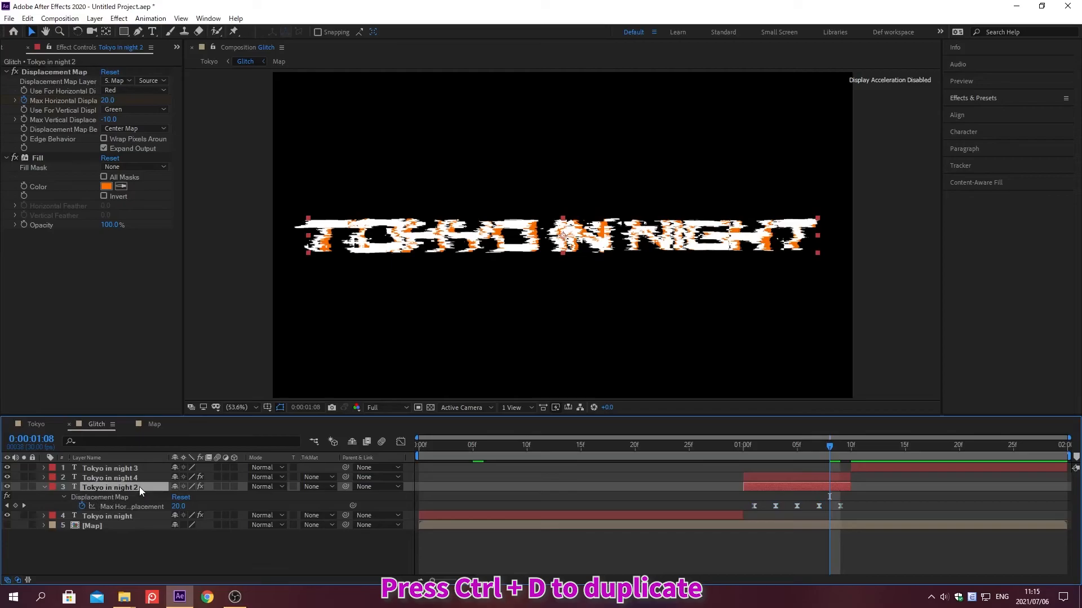
pyautogui.hotkey('ctrl', 'd')
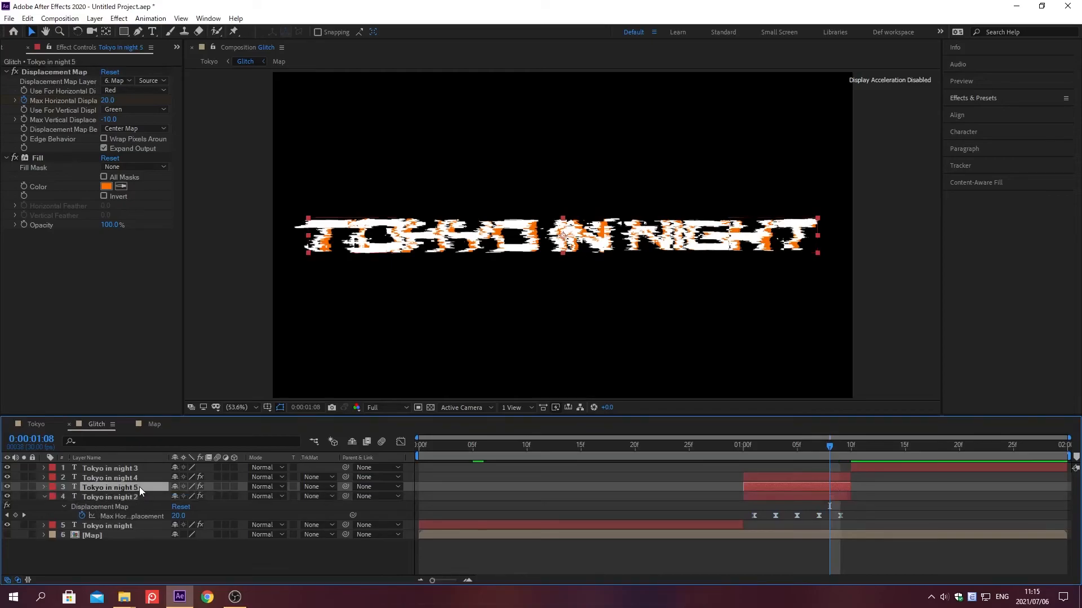
pyautogui.click(139, 497)
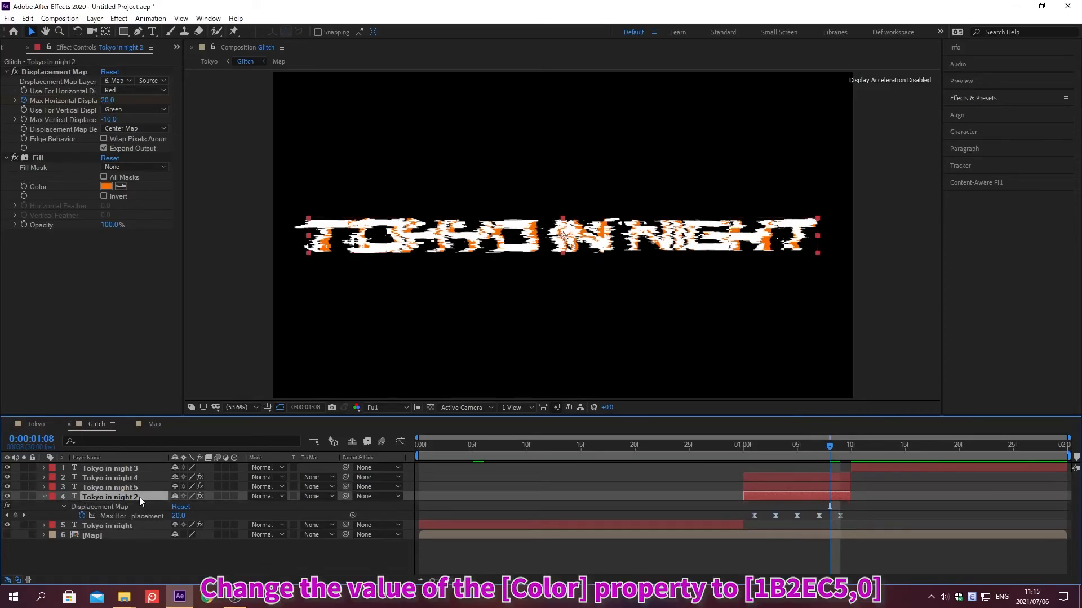
pyautogui.rightClick(39, 188)
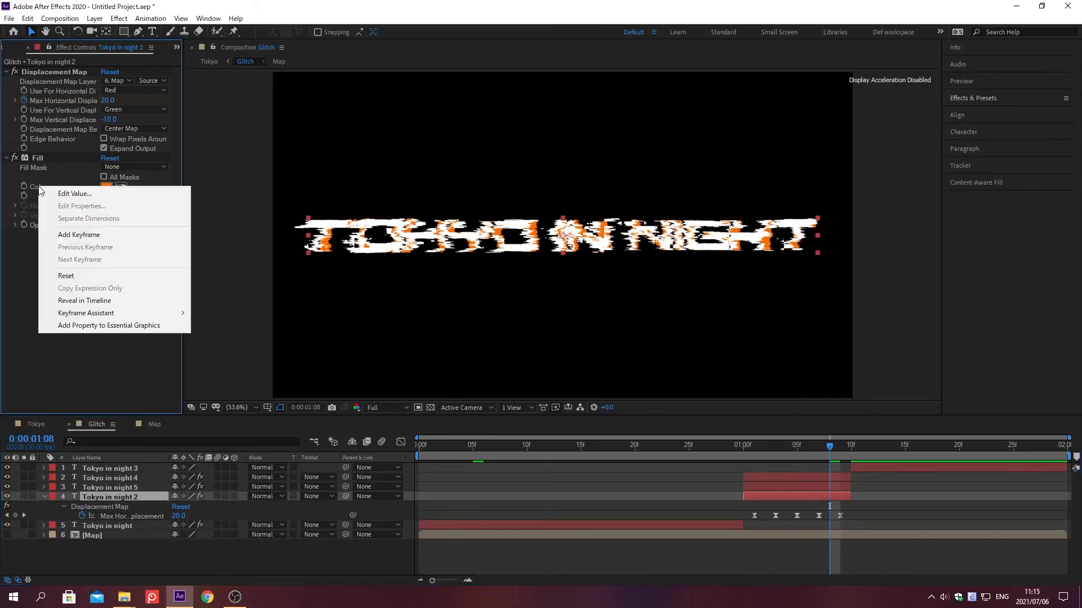
pyautogui.click(74, 193)
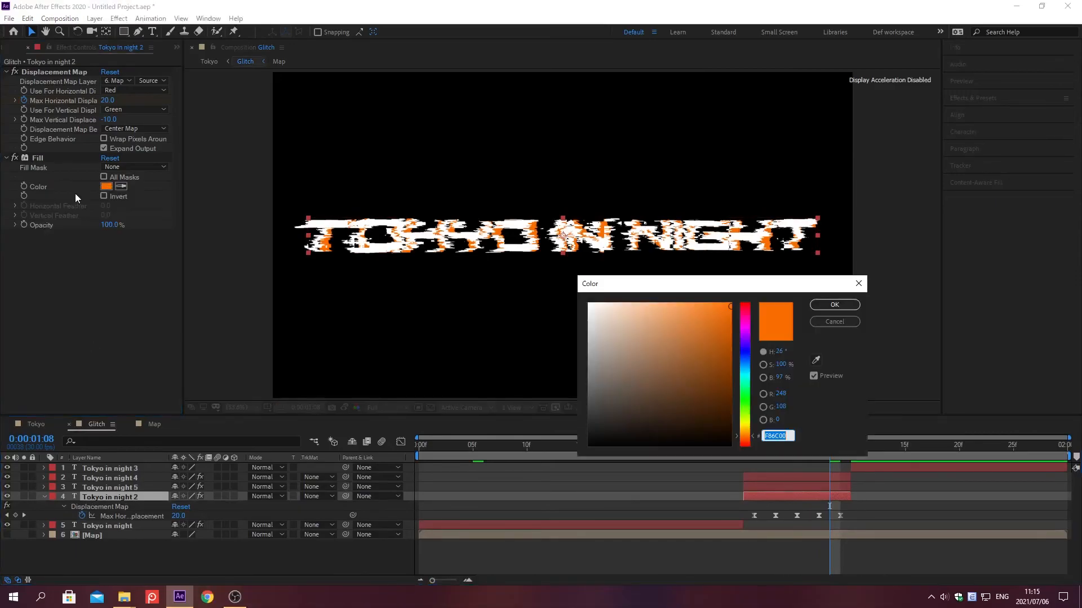
pyautogui.write('1B2EC4')
pyautogui.press('Return')
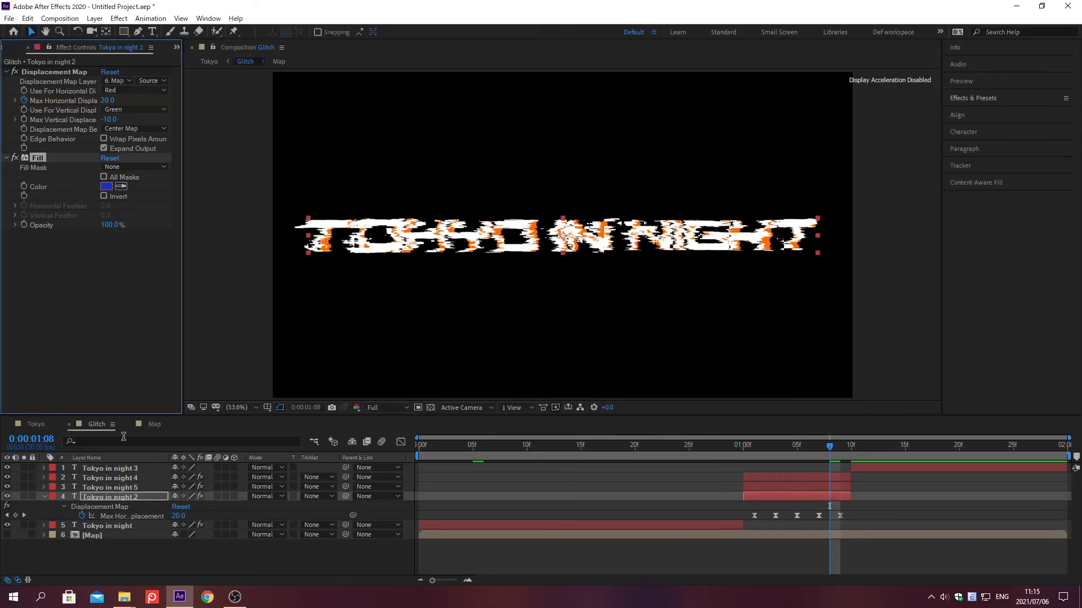
# Shift the blue layer's Max Horizontal Displacement keyframes one frame later and duplicate the layer.
pyautogui.click(140, 517)
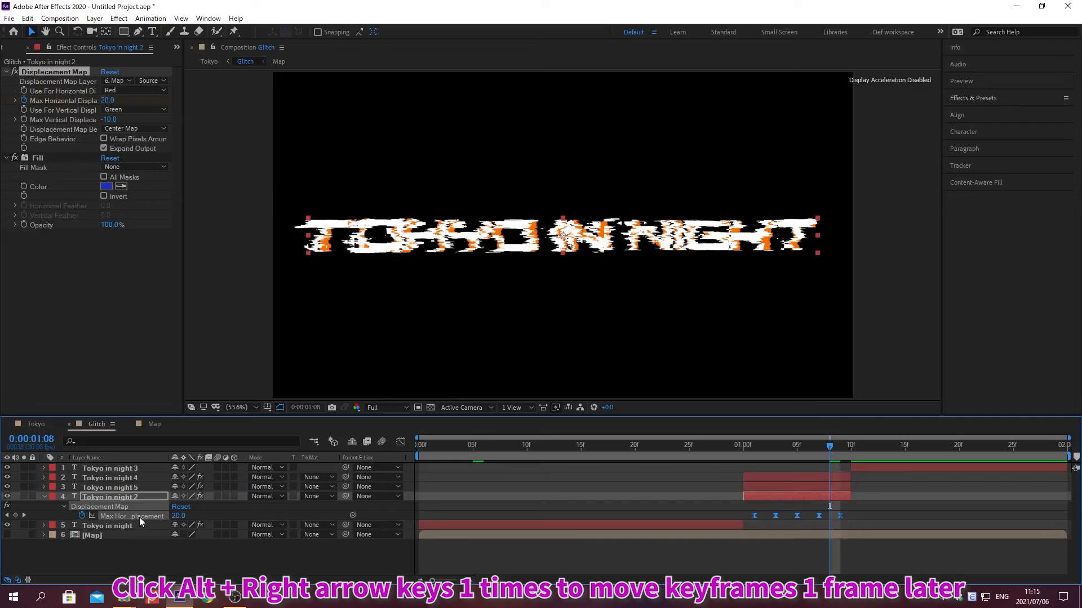
pyautogui.hotkey('alt', 'Right')
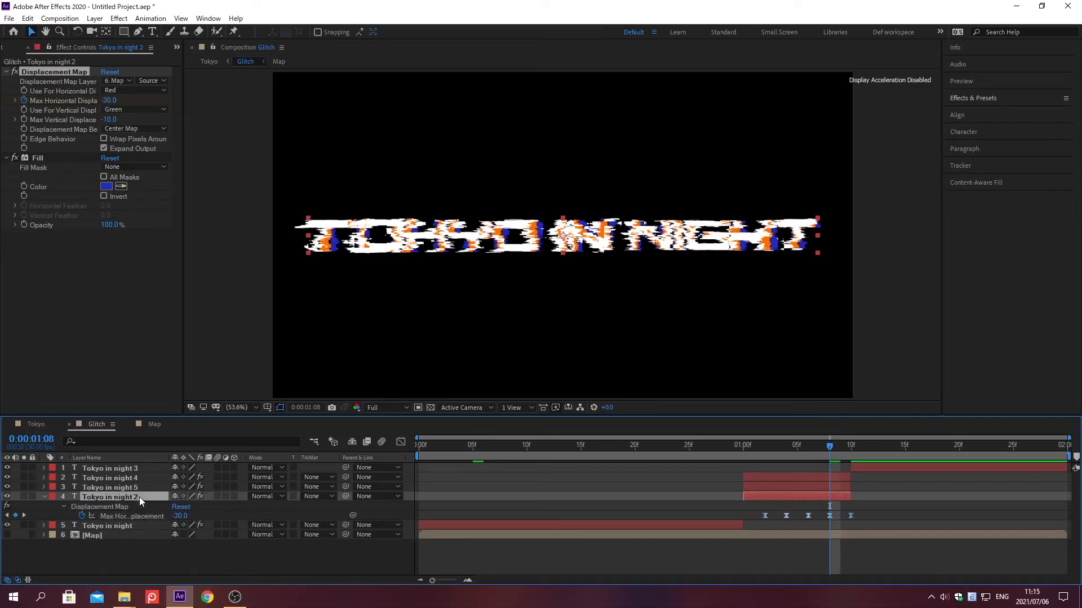
pyautogui.click(140, 497)
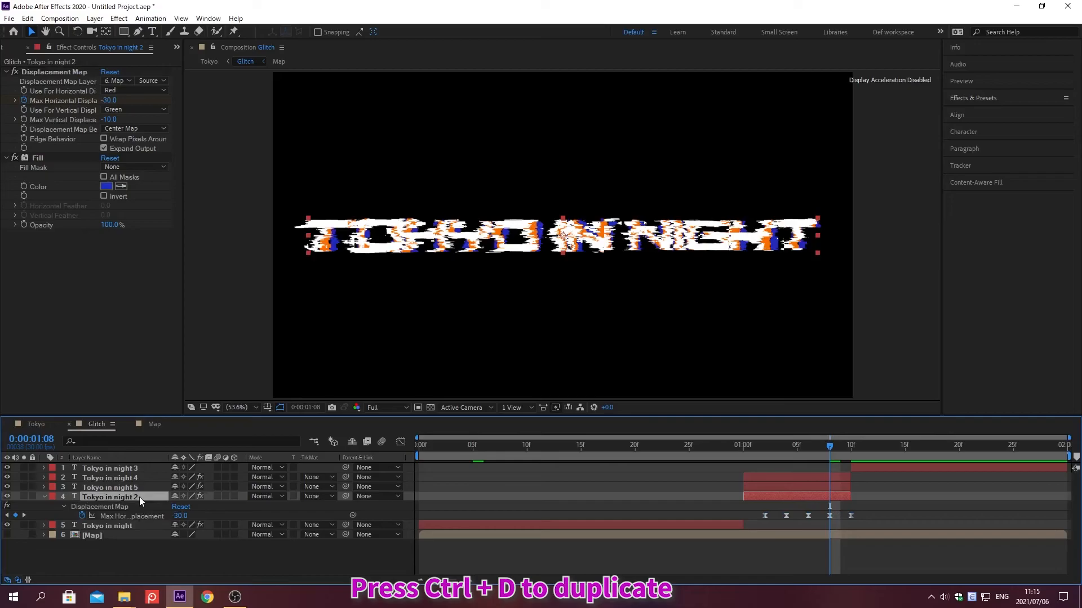
pyautogui.hotkey('ctrl', 'd')
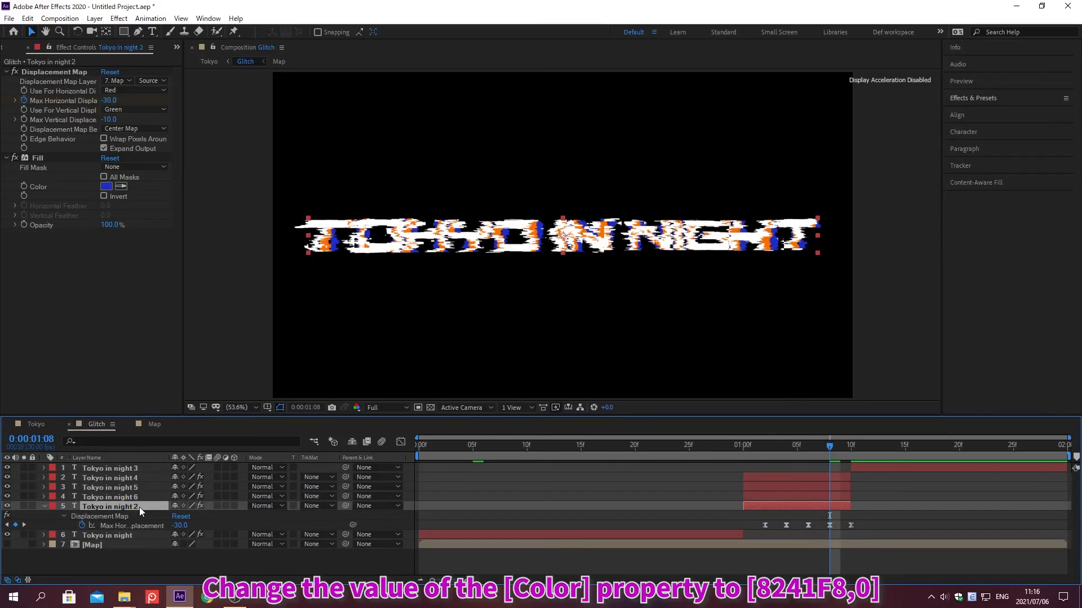
# Set the Fill color of the lower blue copy, Tokyo in night 2, to purple 8241F8.
pyautogui.rightClick(39, 188)
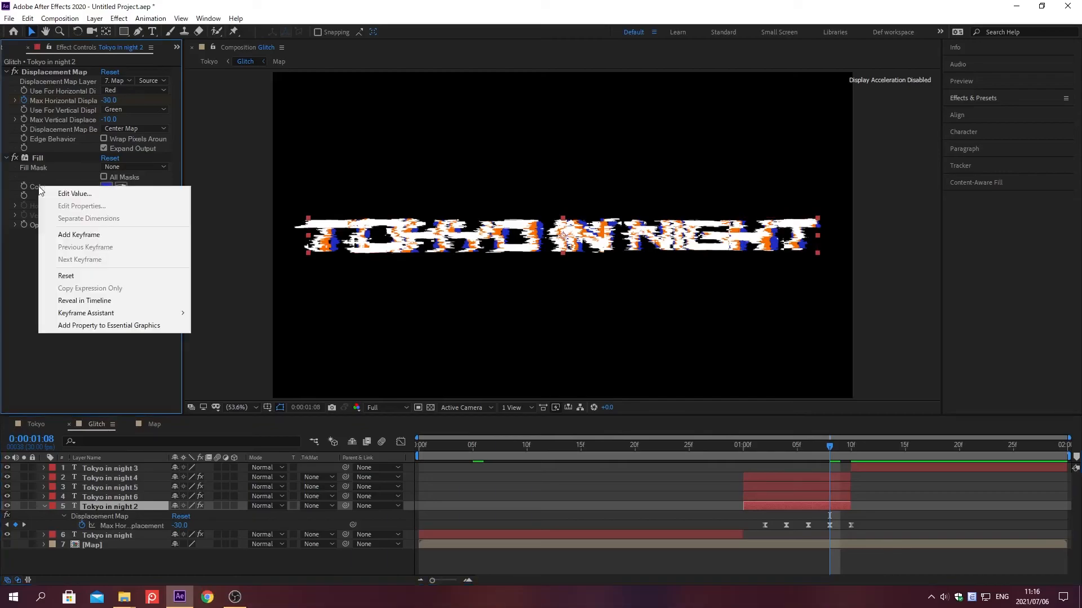
pyautogui.click(70, 194)
pyautogui.write('8241F8')
pyautogui.press('Return')
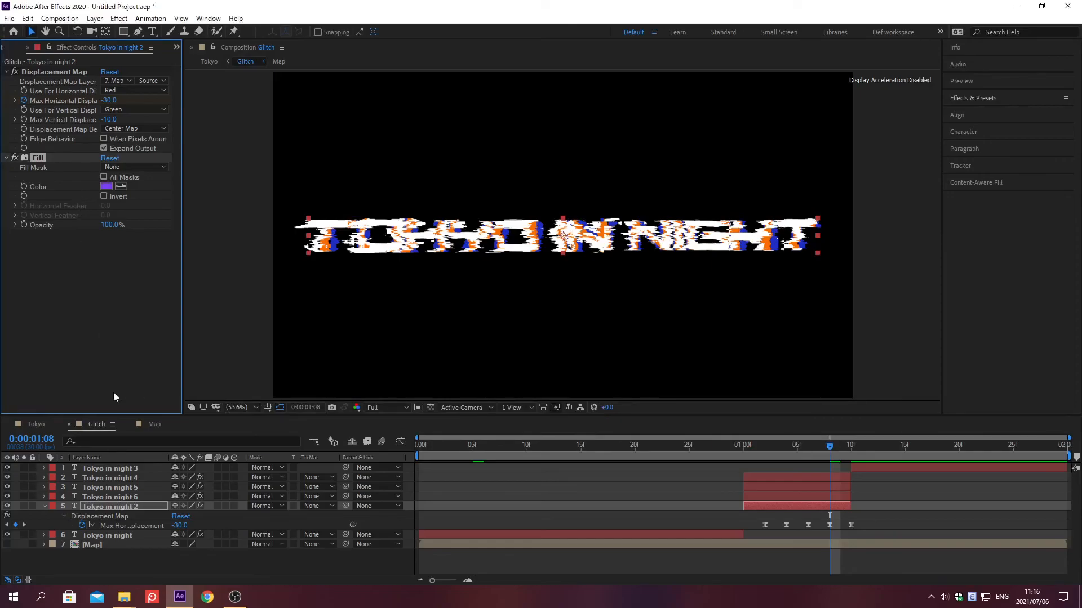
# Shift all Max Horizontal Displacement keyframes of the purple Tokyo in night 2 layer one frame later.
pyautogui.click(140, 526)
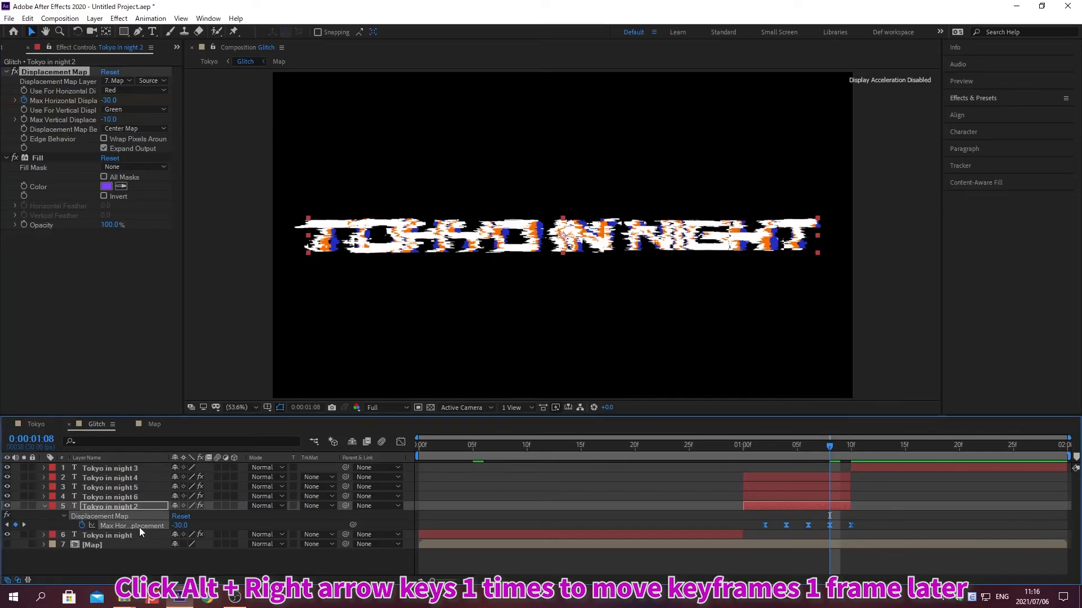
pyautogui.hotkey('alt', 'Right')
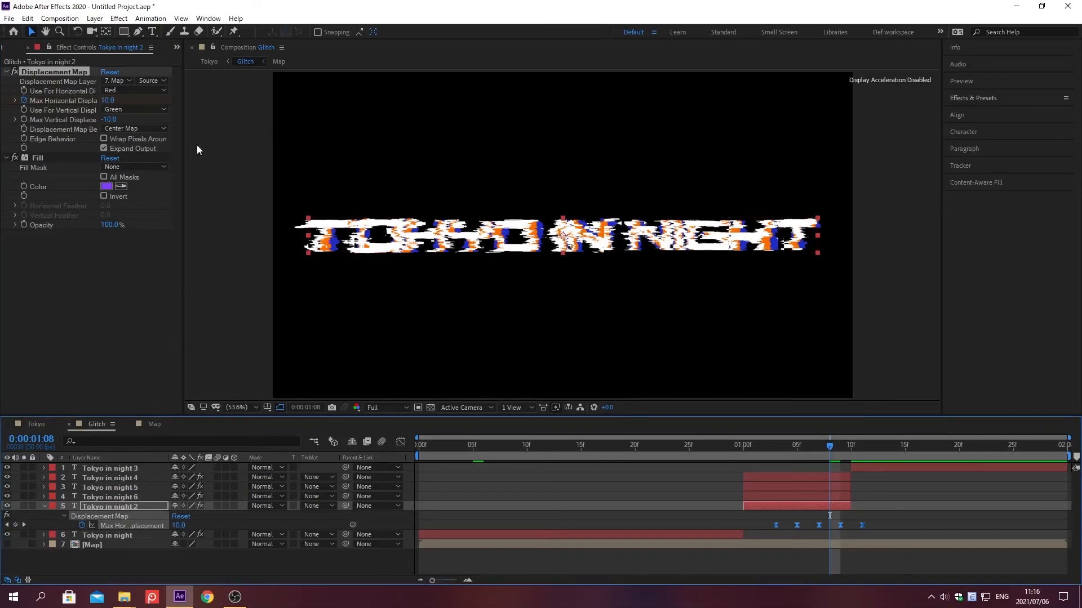
# In the Tokyo composition, set the blending mode of the Glitch and BG Fx layers to Screen.
pyautogui.click(209, 61)
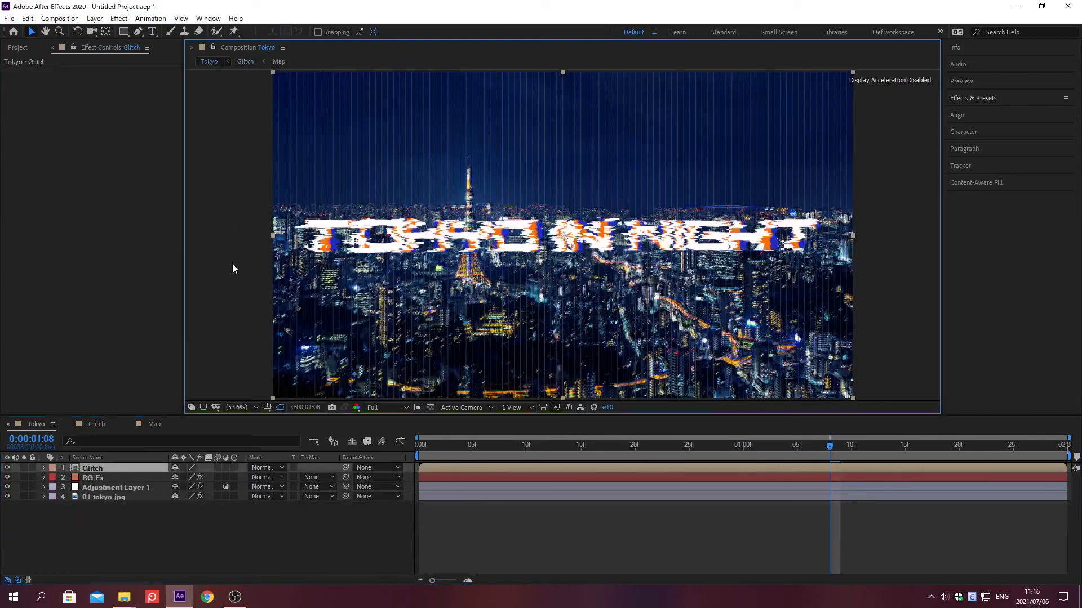
pyautogui.click(256, 468)
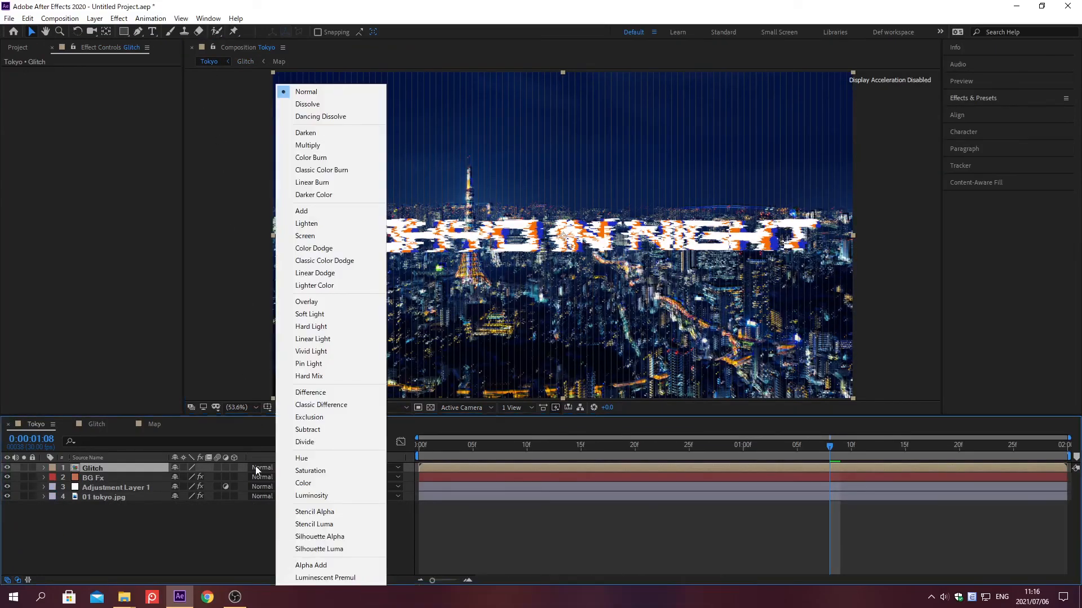
pyautogui.click(305, 236)
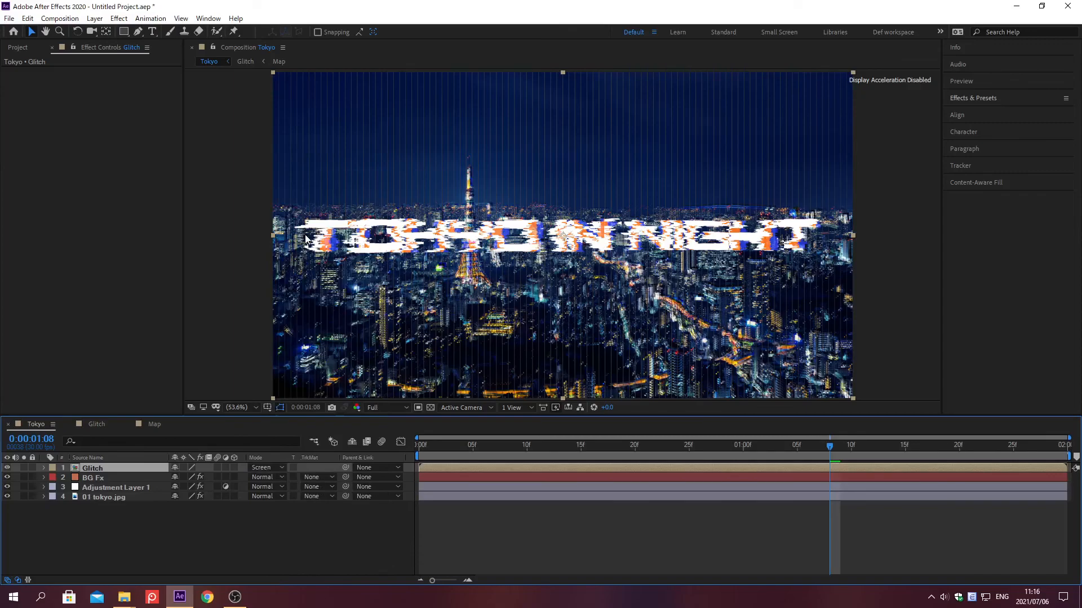
pyautogui.click(256, 477)
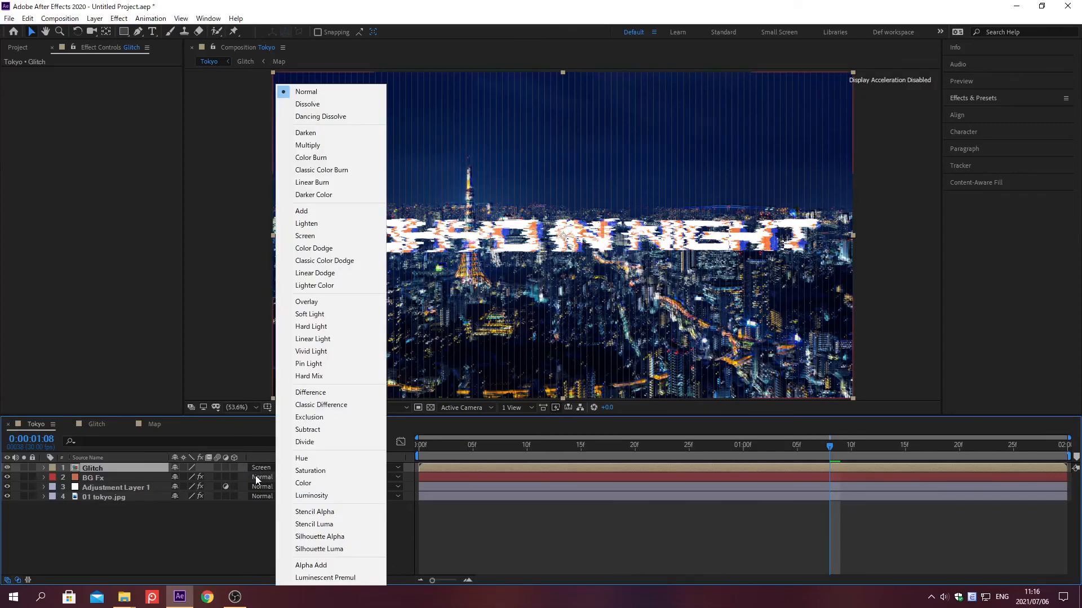
pyautogui.click(305, 236)
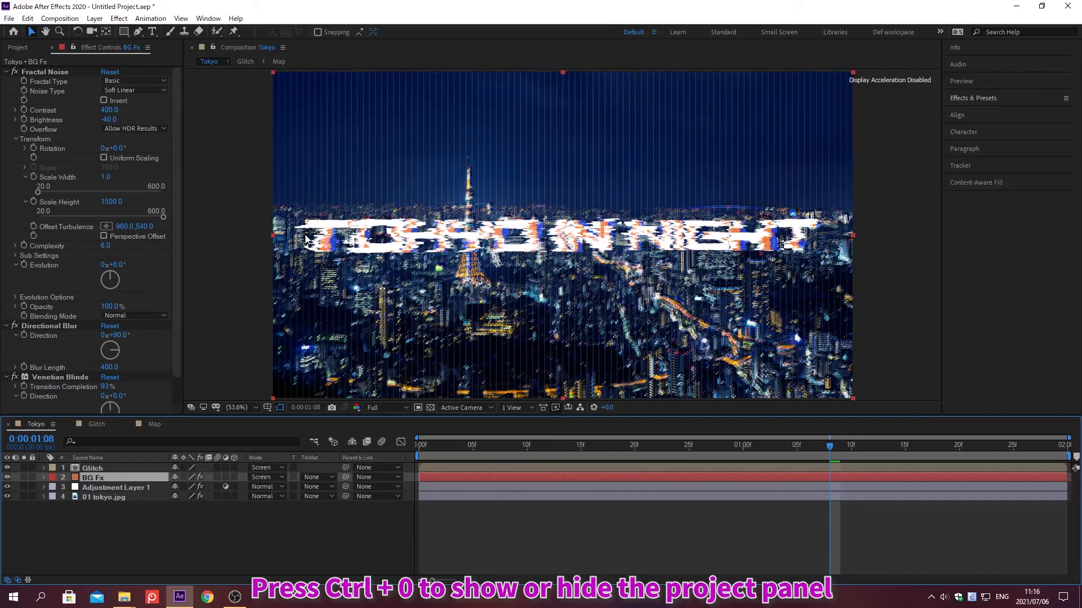
# Add 03 Sound Effect.mp3 as the lowest layer of the Tokyo composition and preview the animation from the start.
pyautogui.hotkey('ctrl', '0')
pyautogui.press('Home')
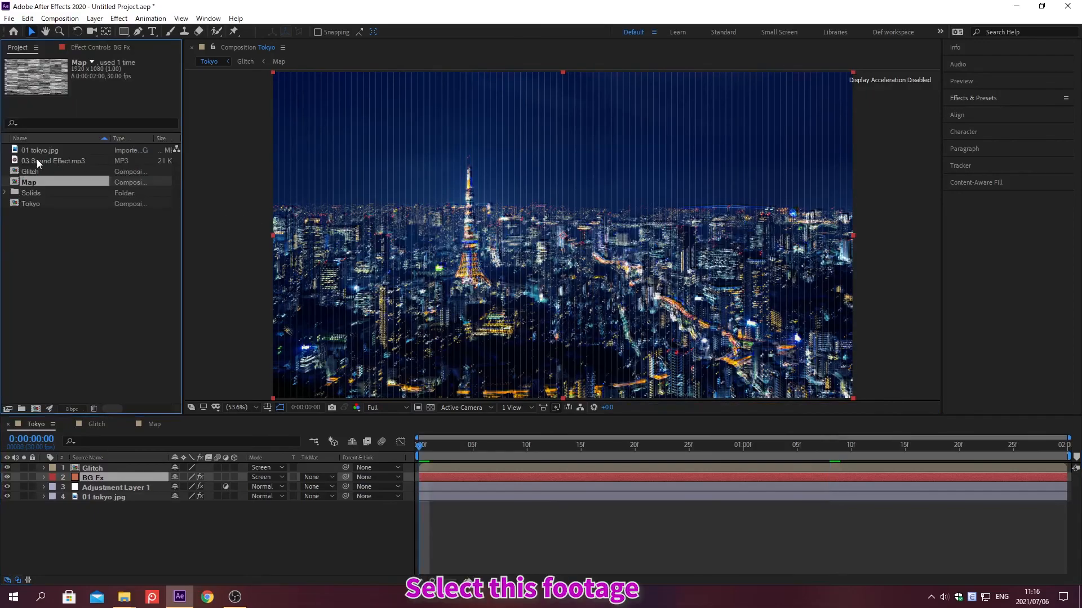
pyautogui.click(37, 162)
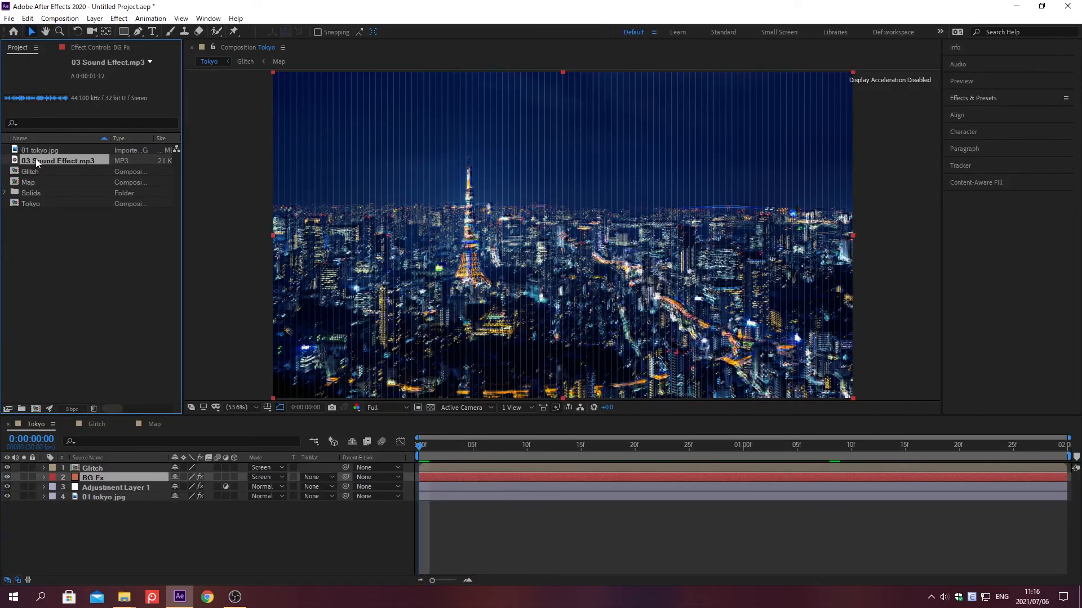
pyautogui.moveTo(36, 158); pyautogui.dragTo(149, 563)
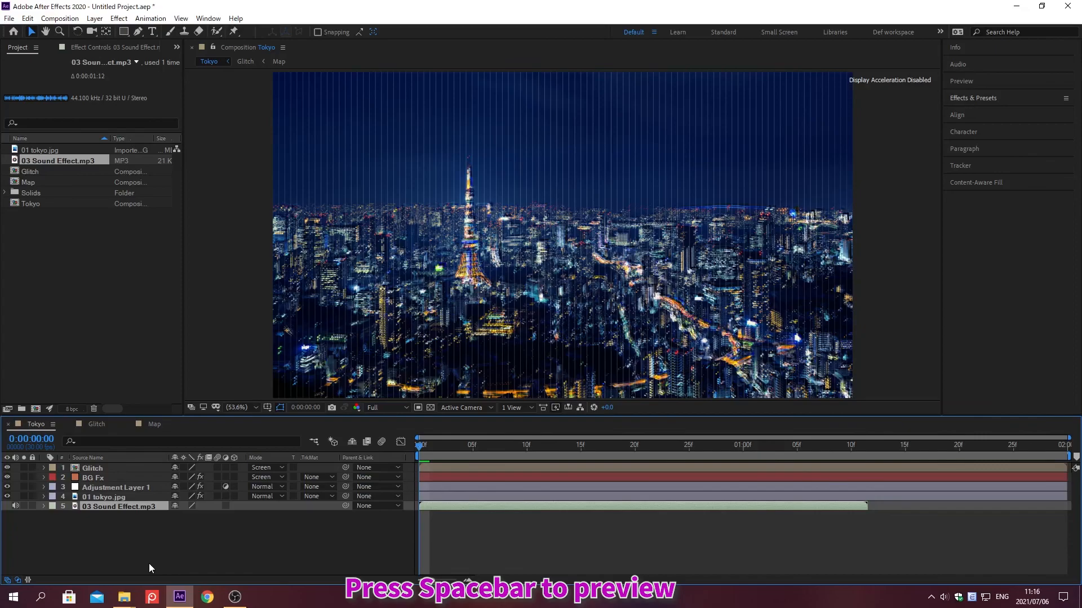
pyautogui.press('space')
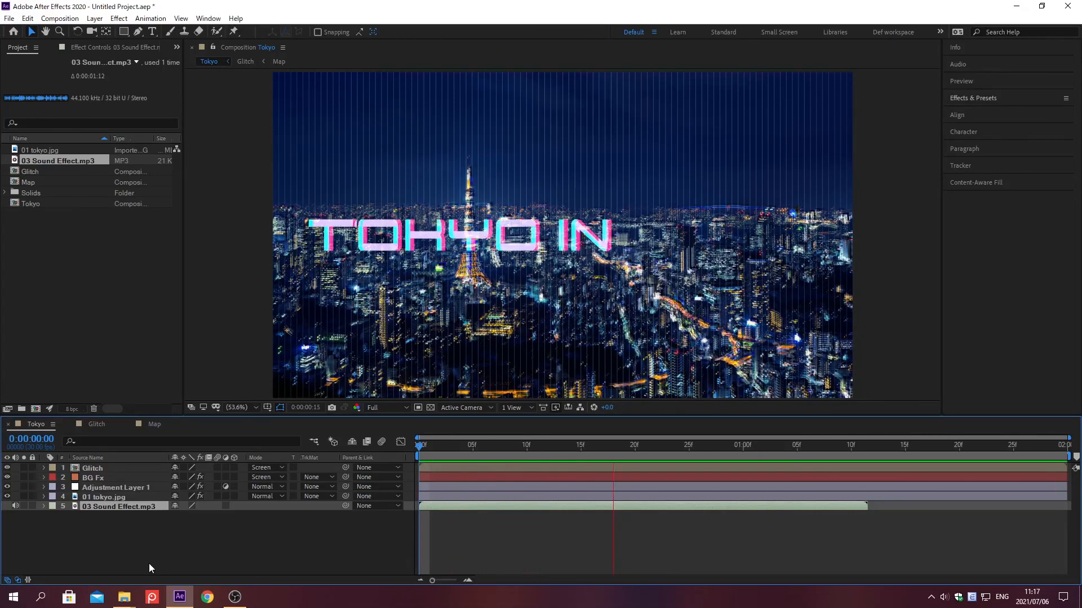